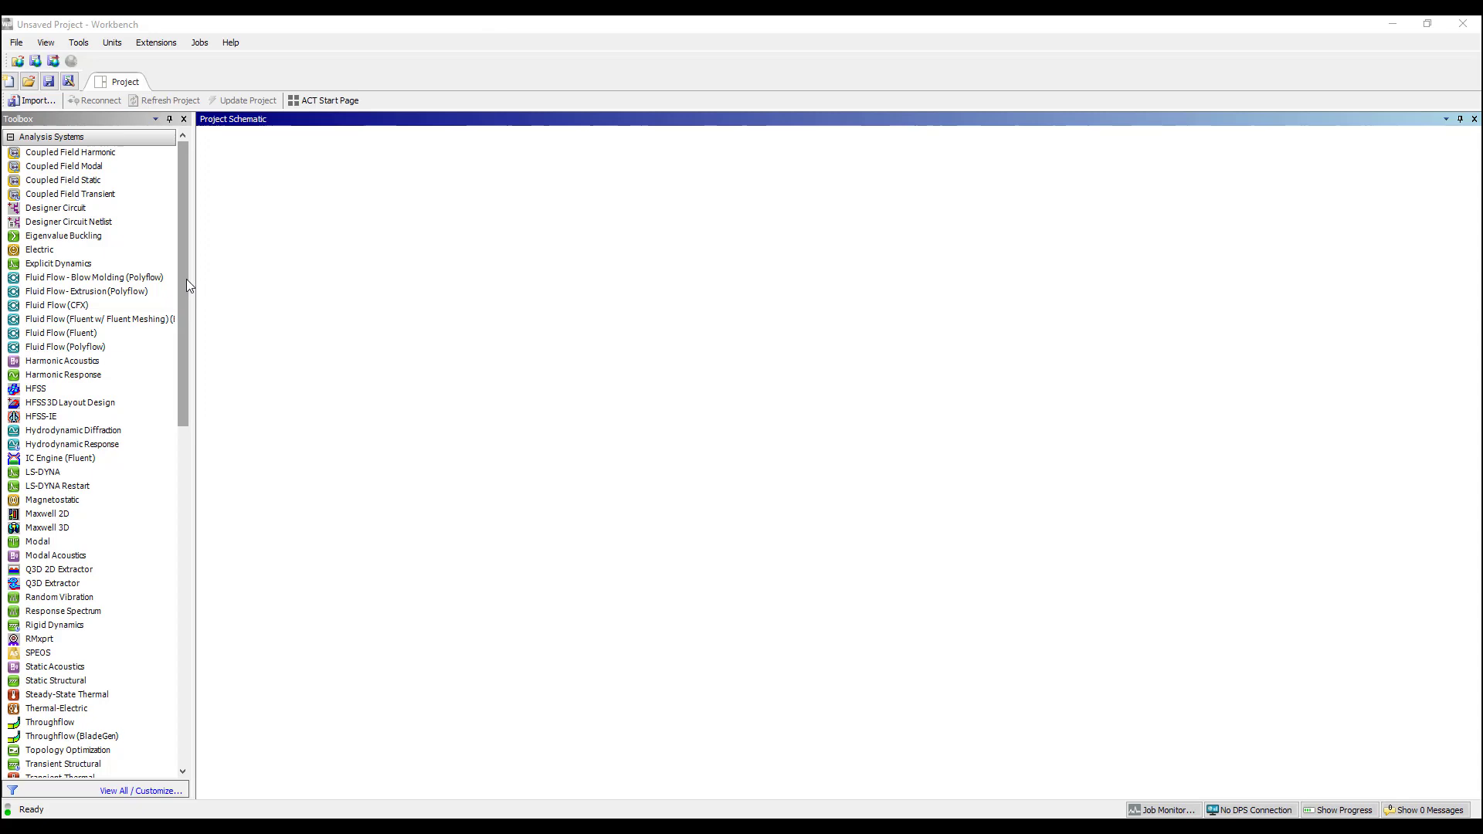
Drag a Mechanical APDL system onto the schematic and attach APDL parameters.inp to its Analysis cell
left_click_drag(187, 286, 197, 533)
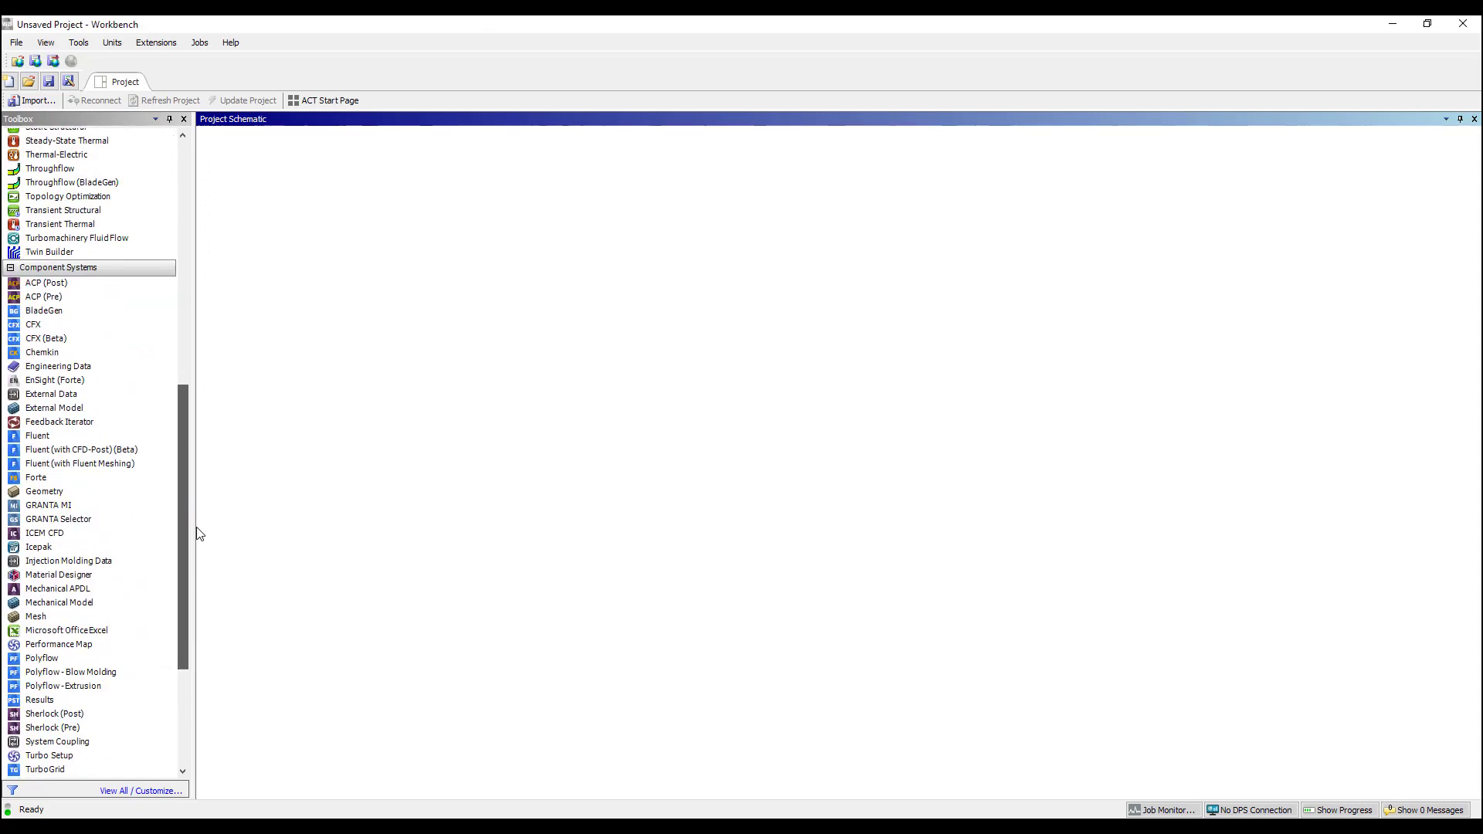
left_click_drag(65, 589, 304, 205)
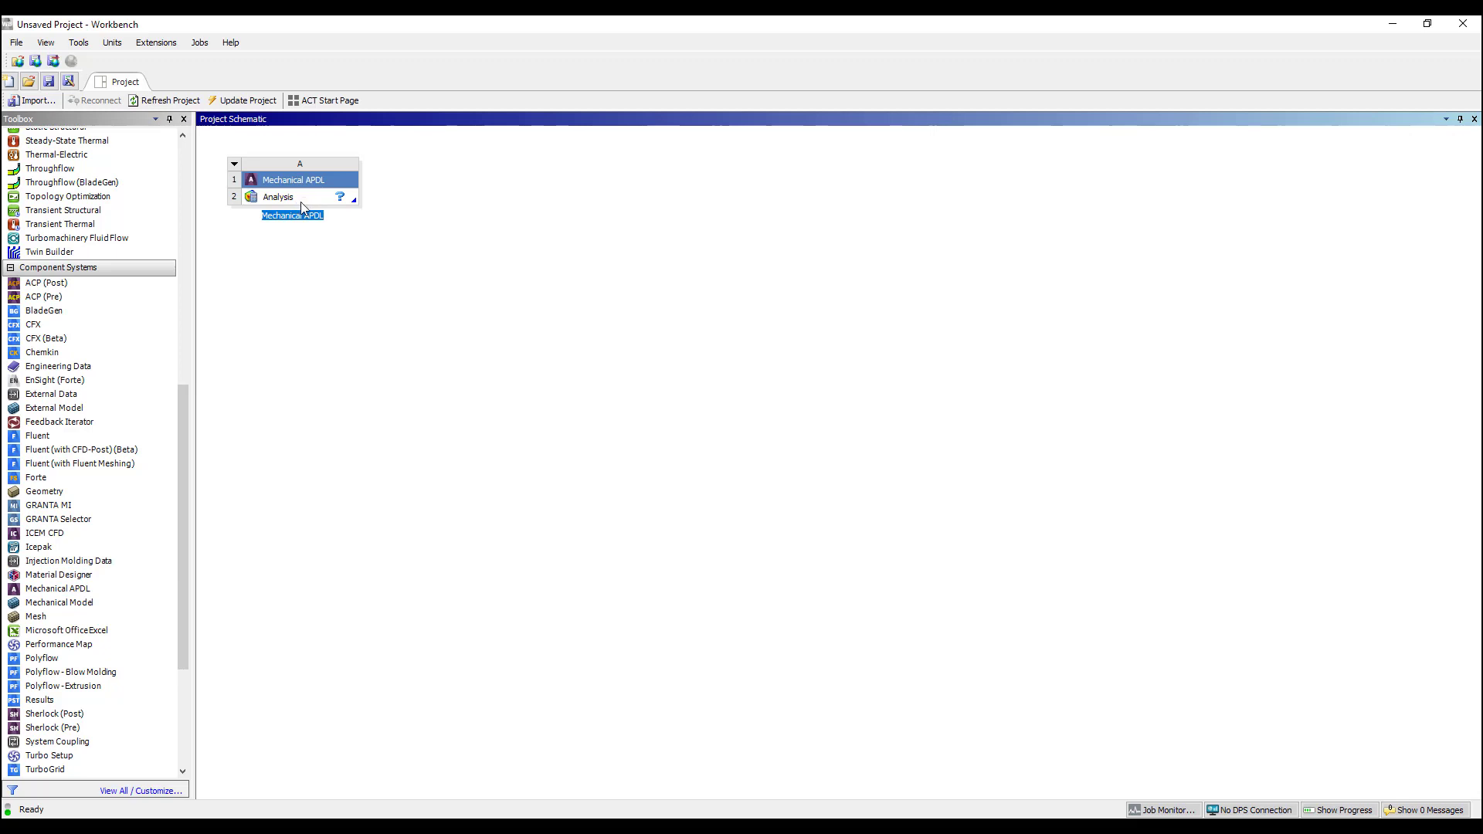
right_click(301, 202)
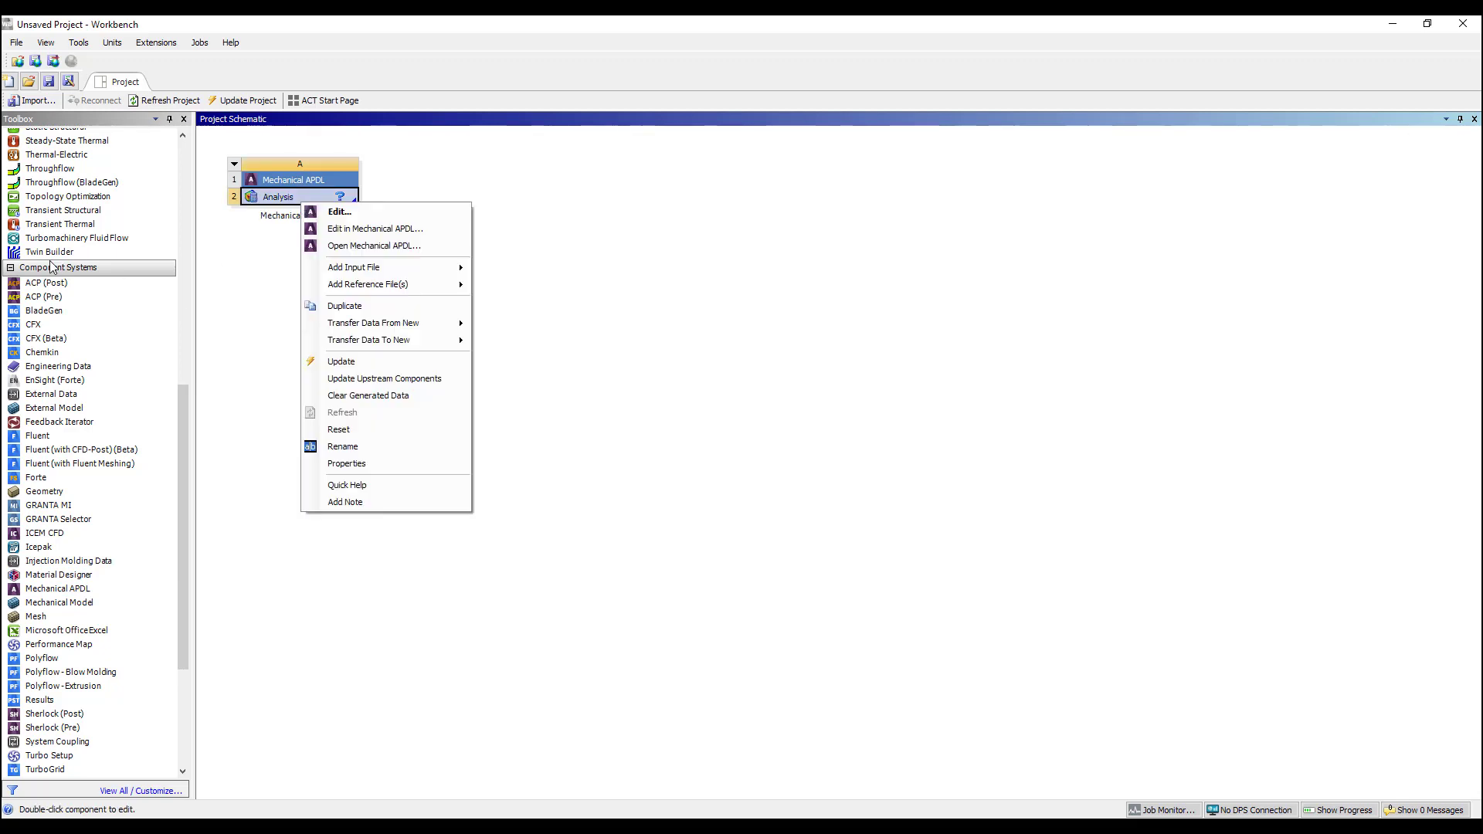
mouse_move(371, 267)
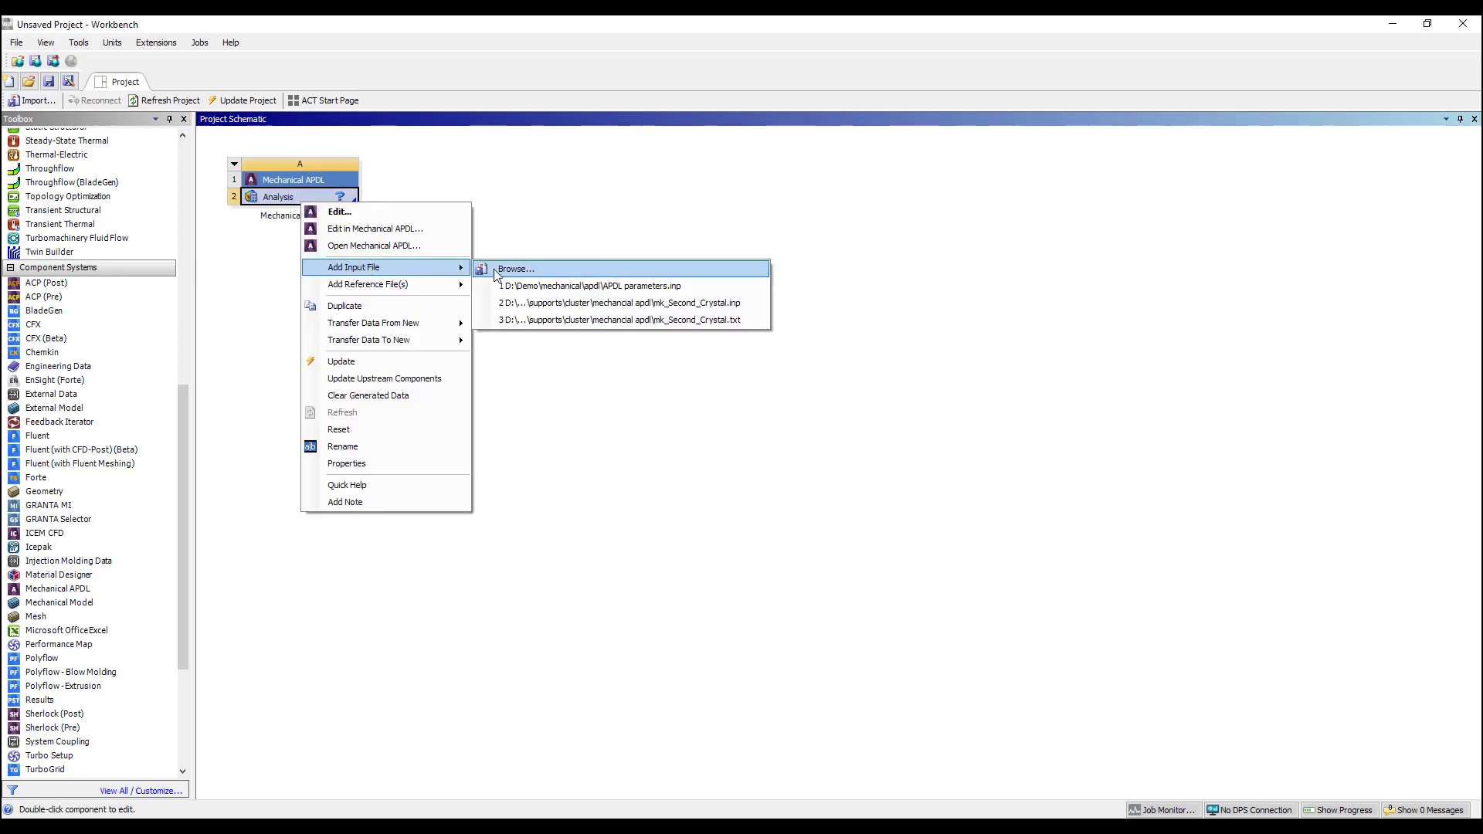
left_click(537, 285)
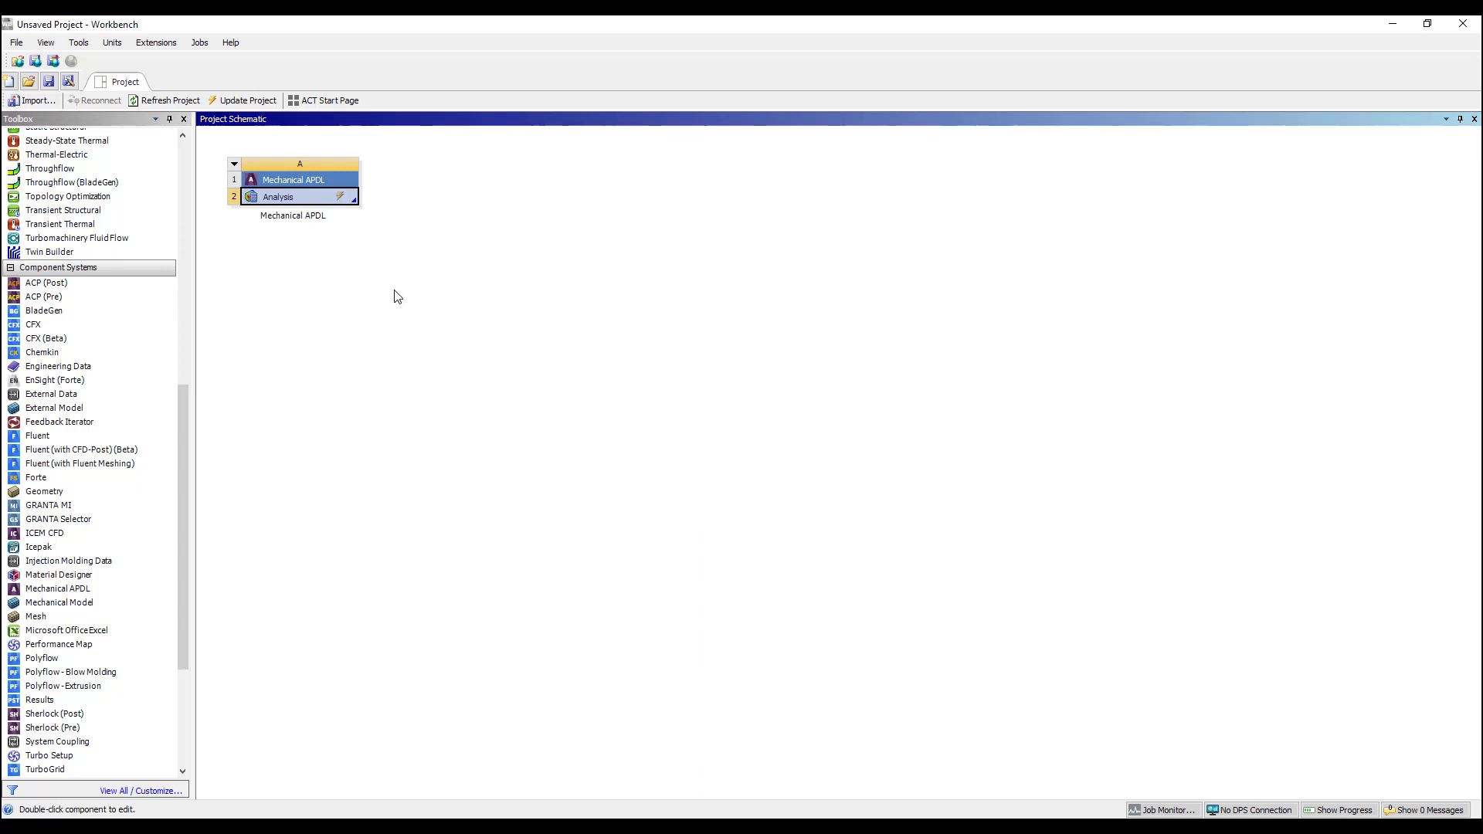
Open the Analysis cell's APDL parameters.inp parameters and mark PWR and ANGLE as inputs
double_click(312, 198)
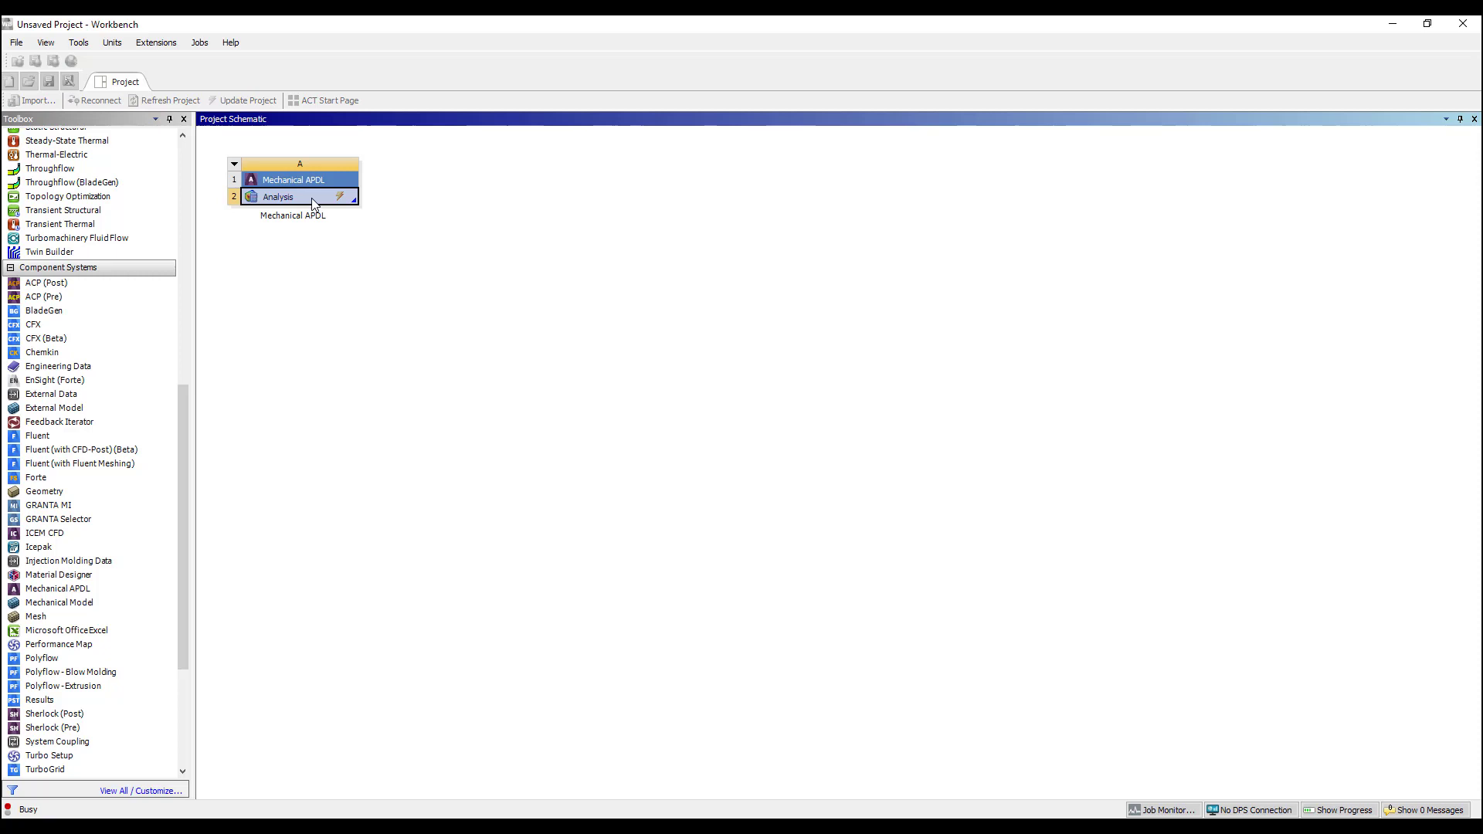
left_click(143, 167)
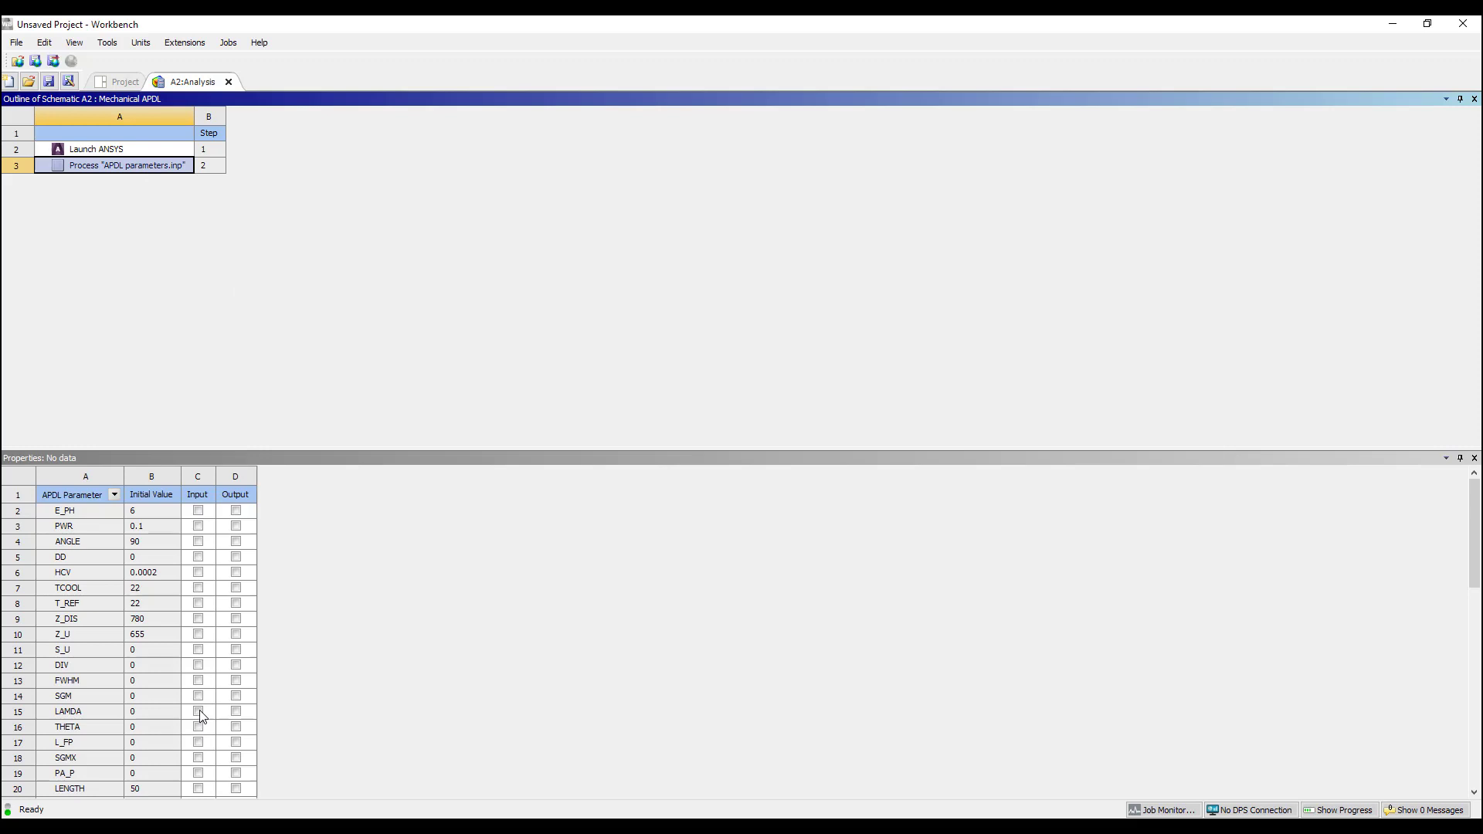
scroll(203, 718, "down", 3)
scroll(201, 714, "down", 8)
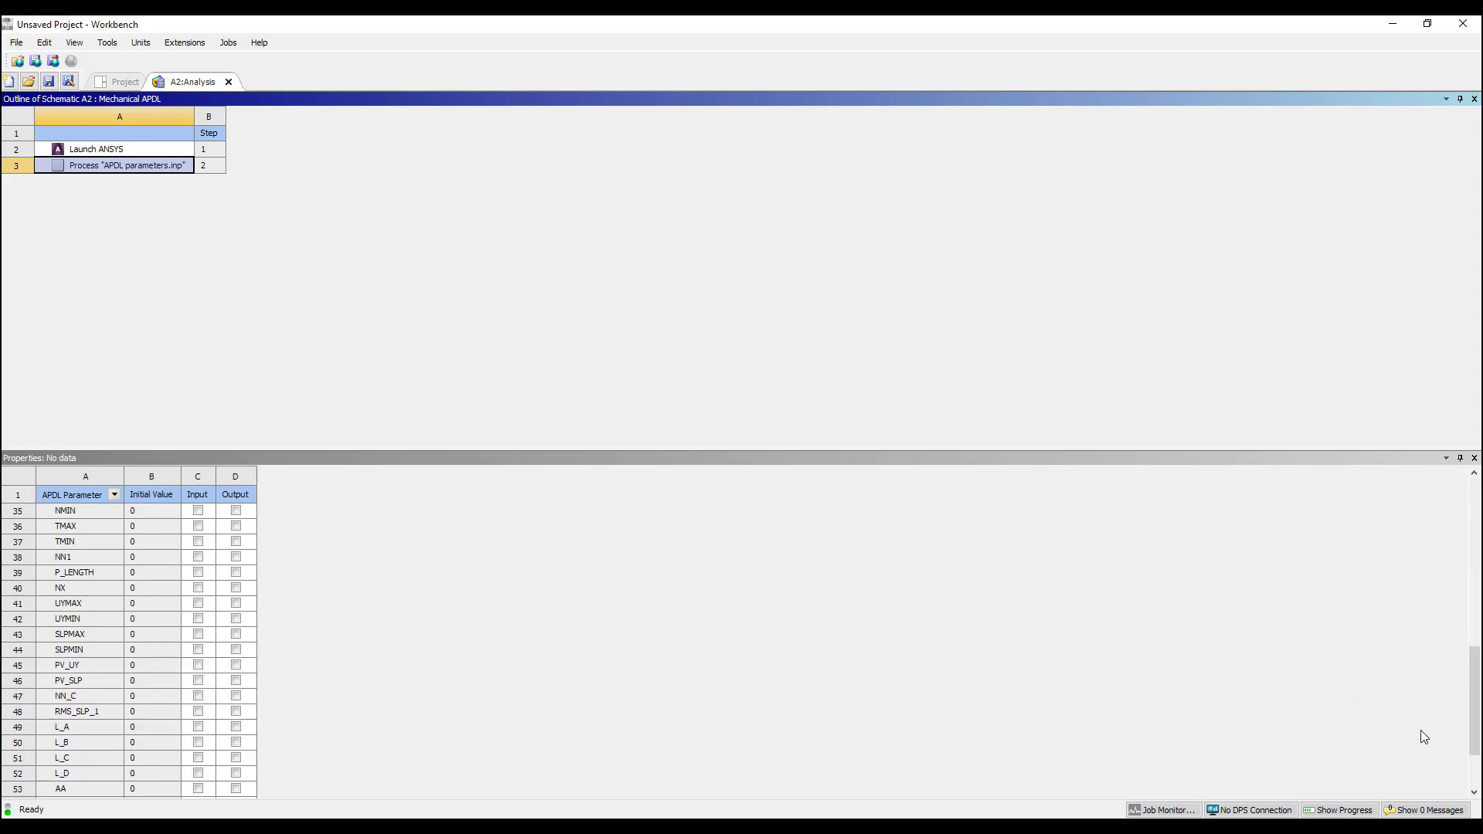
left_click_drag(1472, 723, 1472, 501)
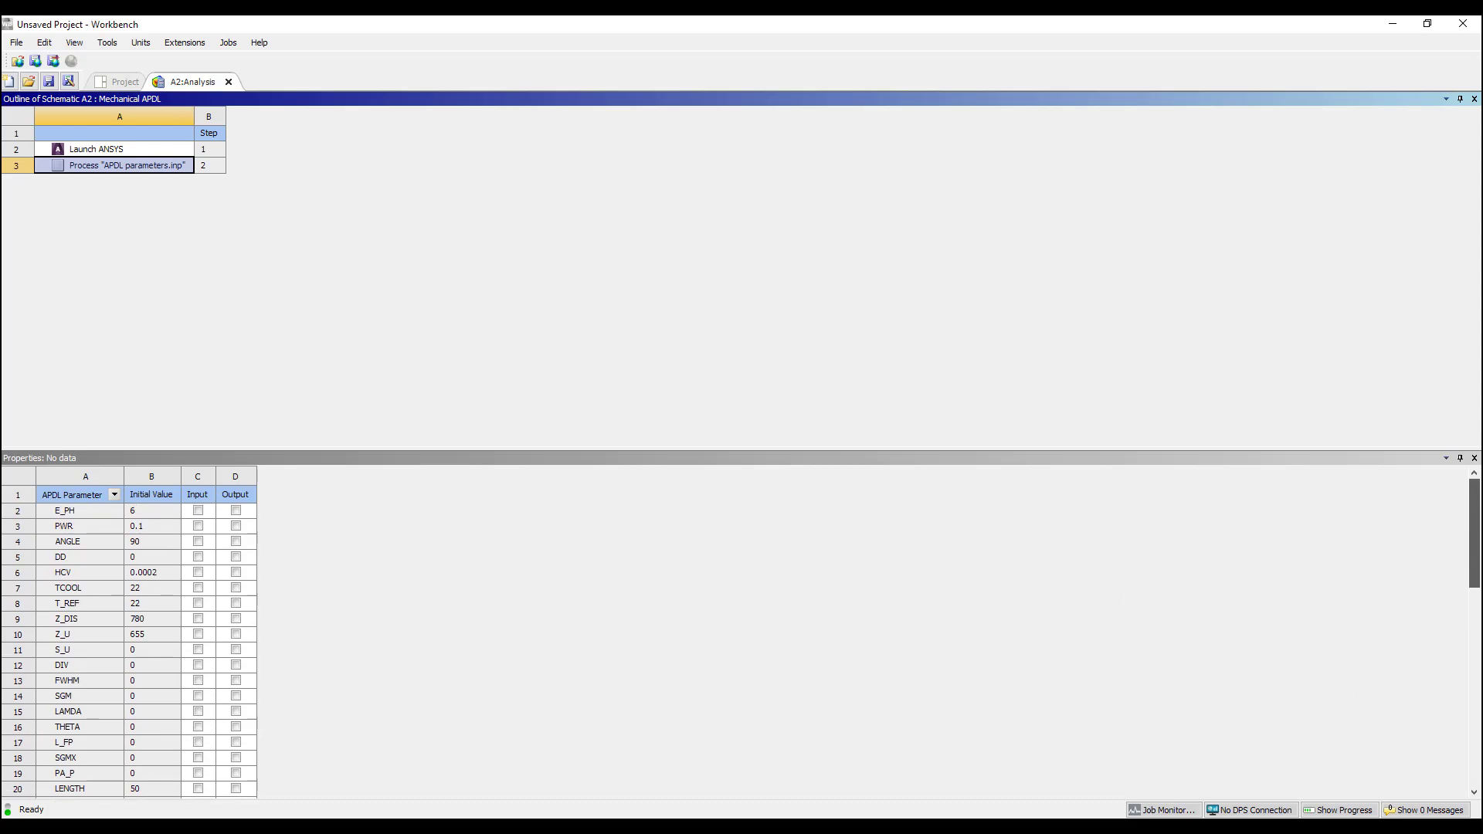
left_click(199, 526)
left_click(198, 542)
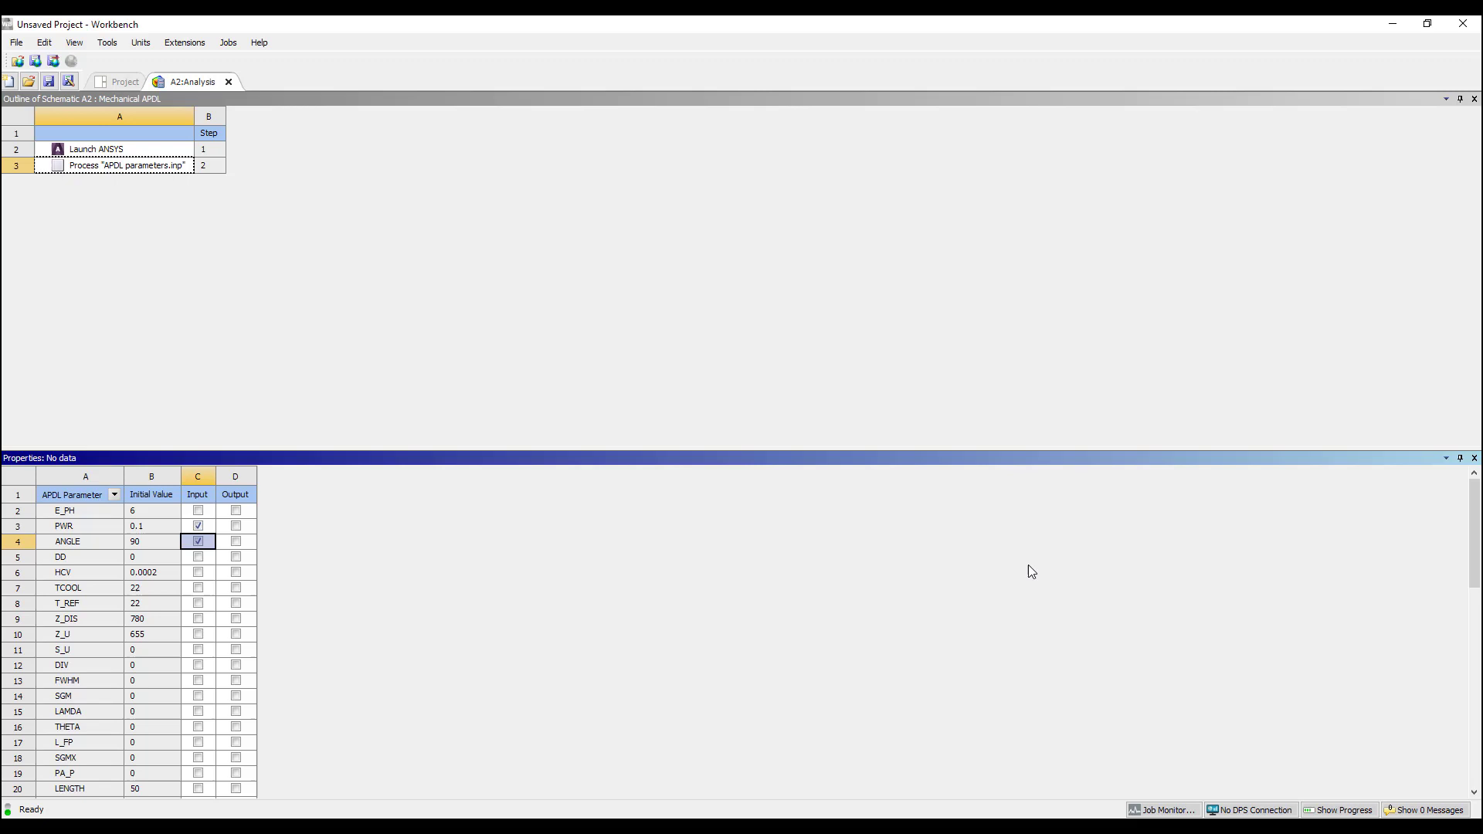
Mark TMAX and TMIN as output parameters
left_click_drag(1471, 535, 1466, 800)
scroll(130, 706, "up", 7)
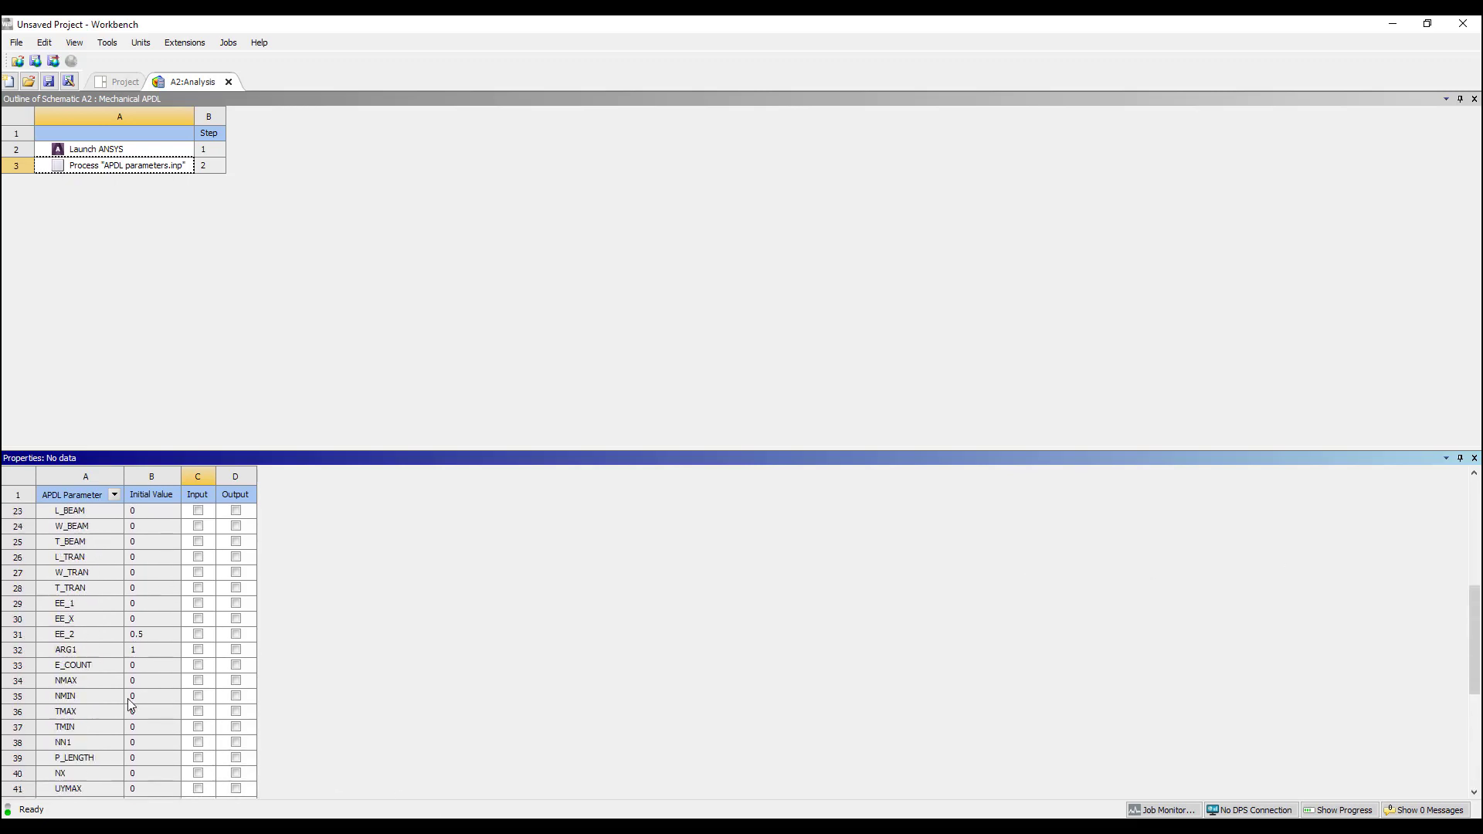
scroll(130, 706, "up", 6)
scroll(131, 705, "down", 4)
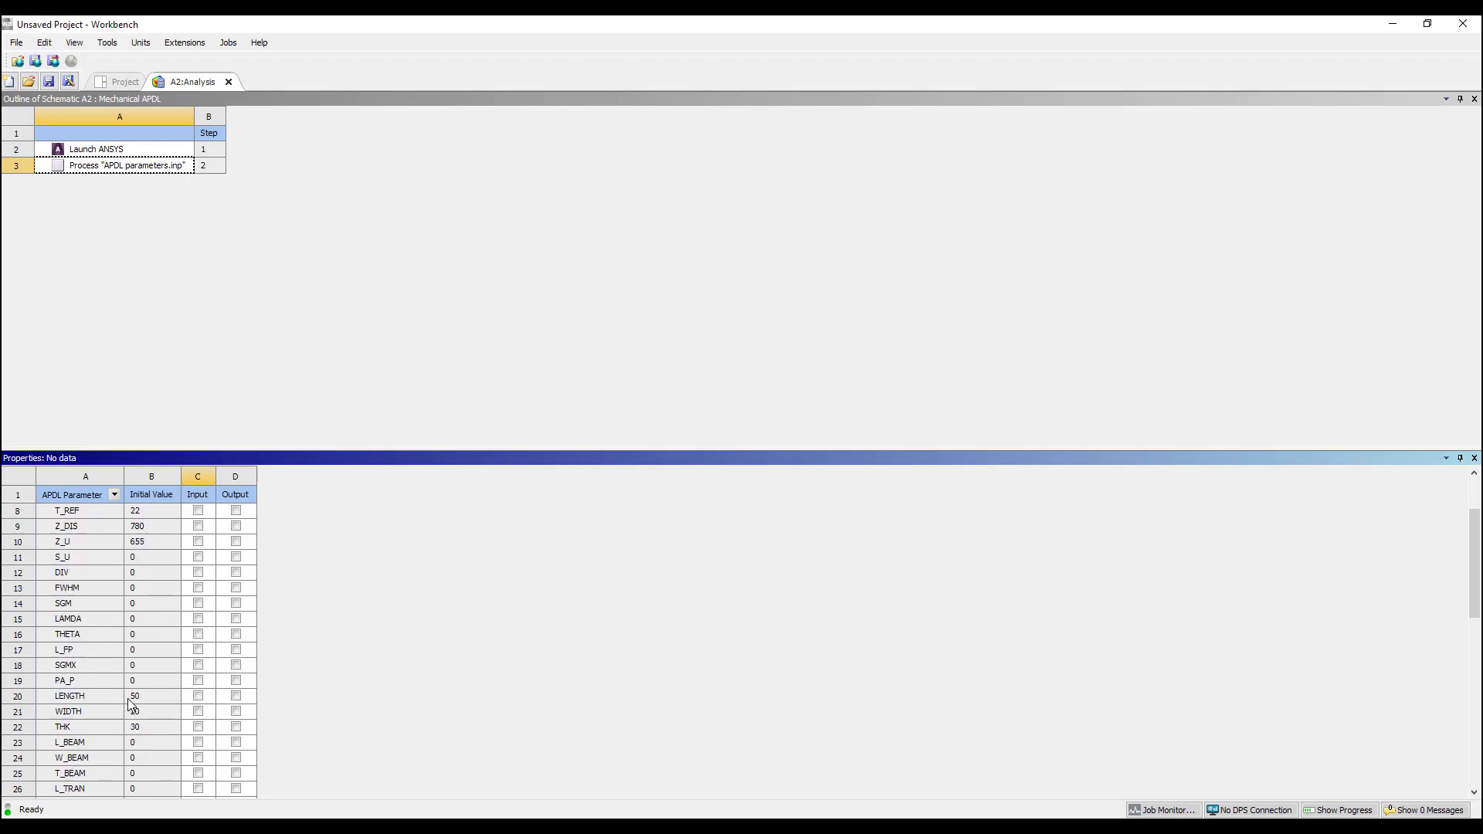
scroll(131, 705, "down", 1)
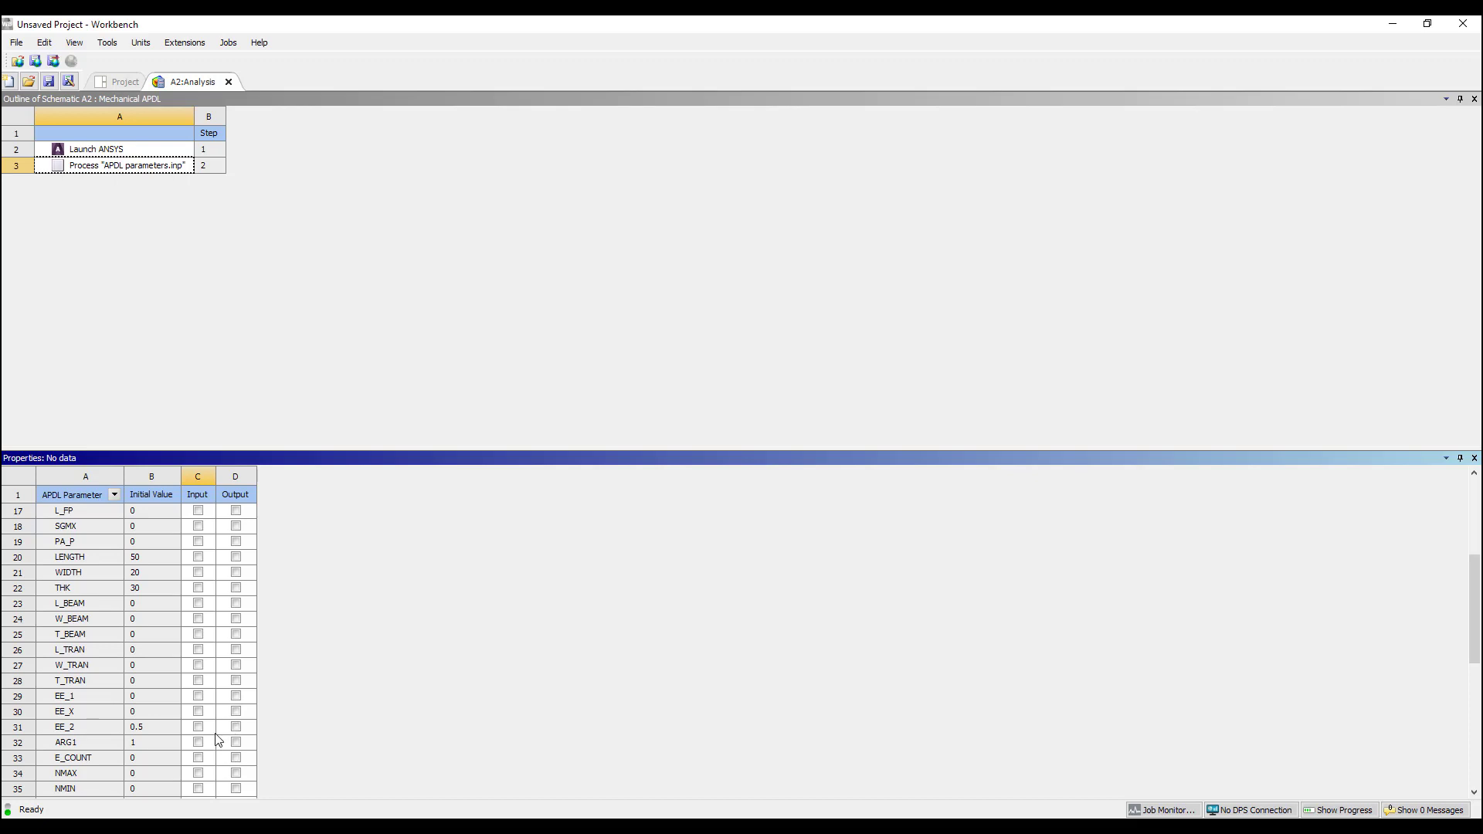
scroll(219, 740, "up", 3)
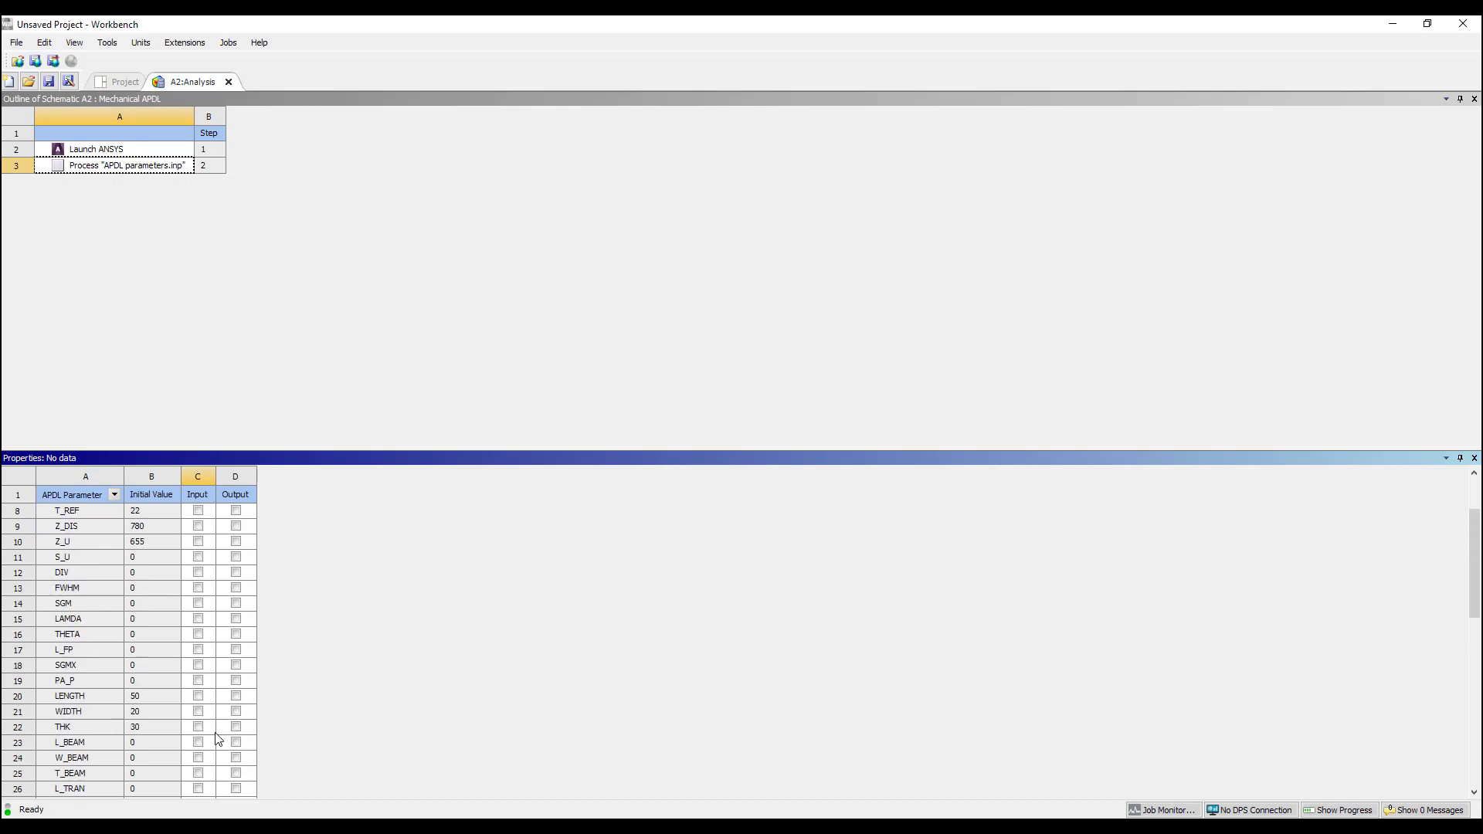
scroll(217, 741, "down", 5)
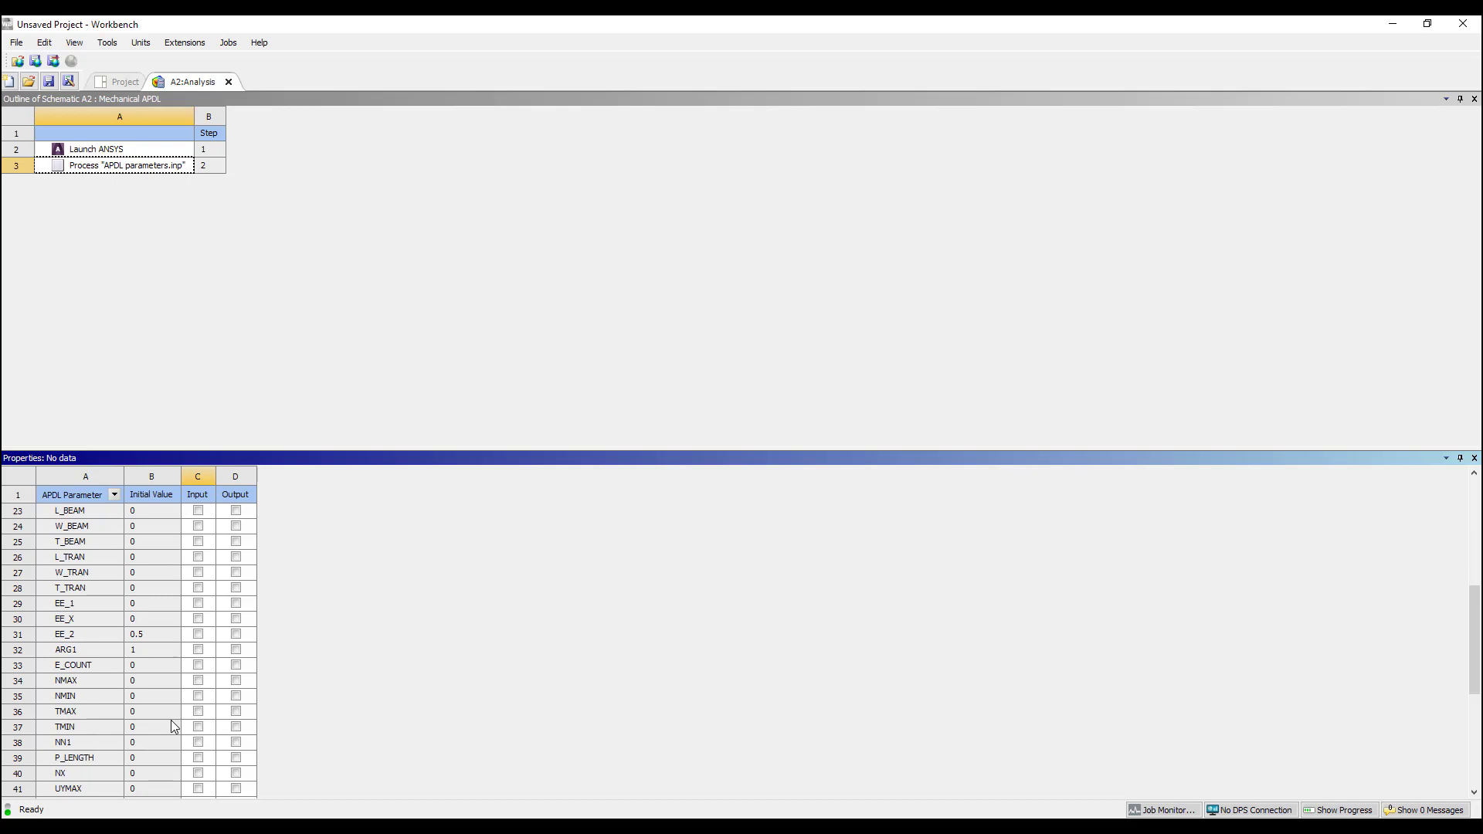
left_click(236, 712)
left_click(236, 727)
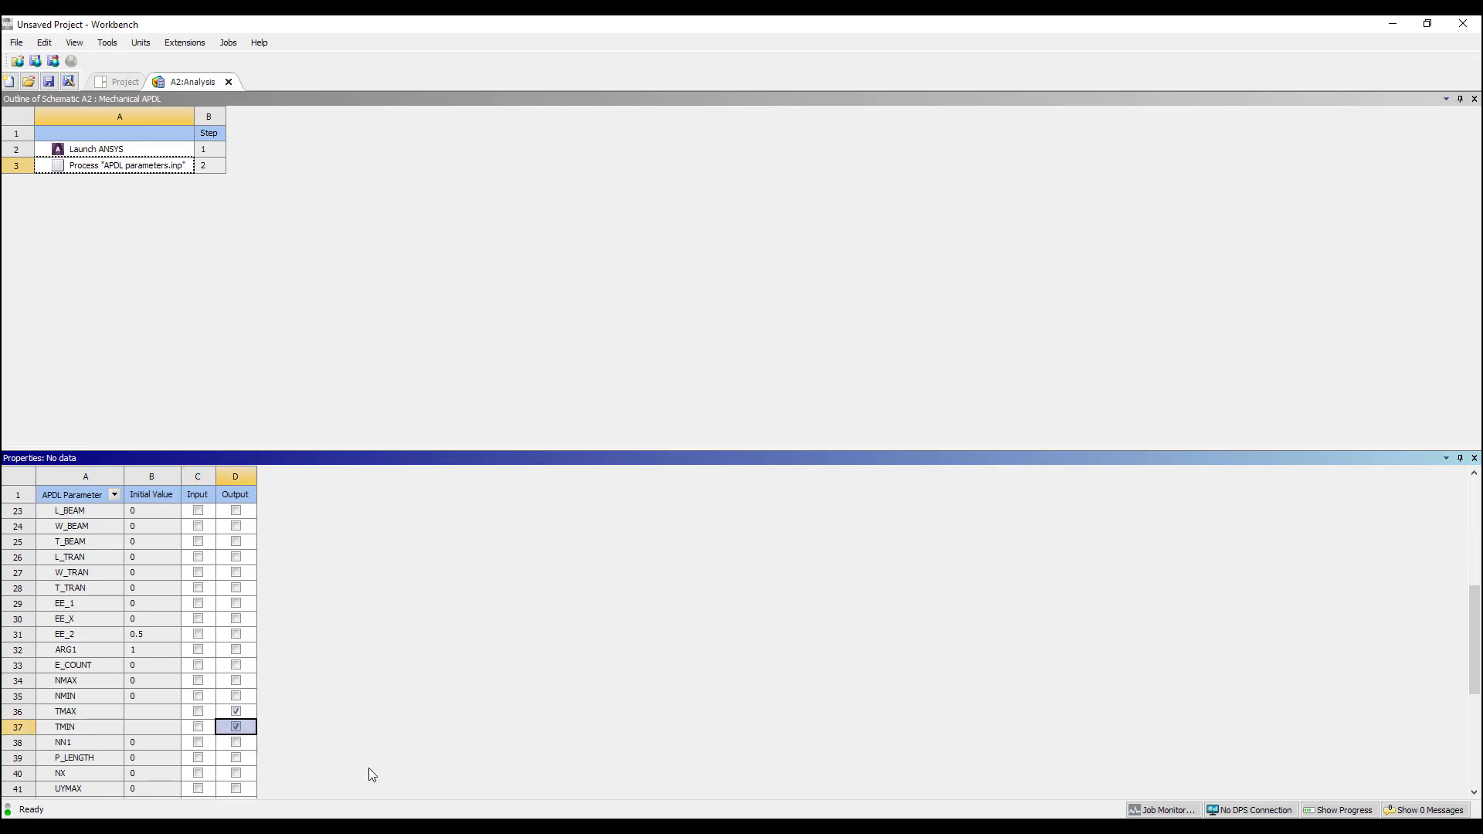
left_click(290, 284)
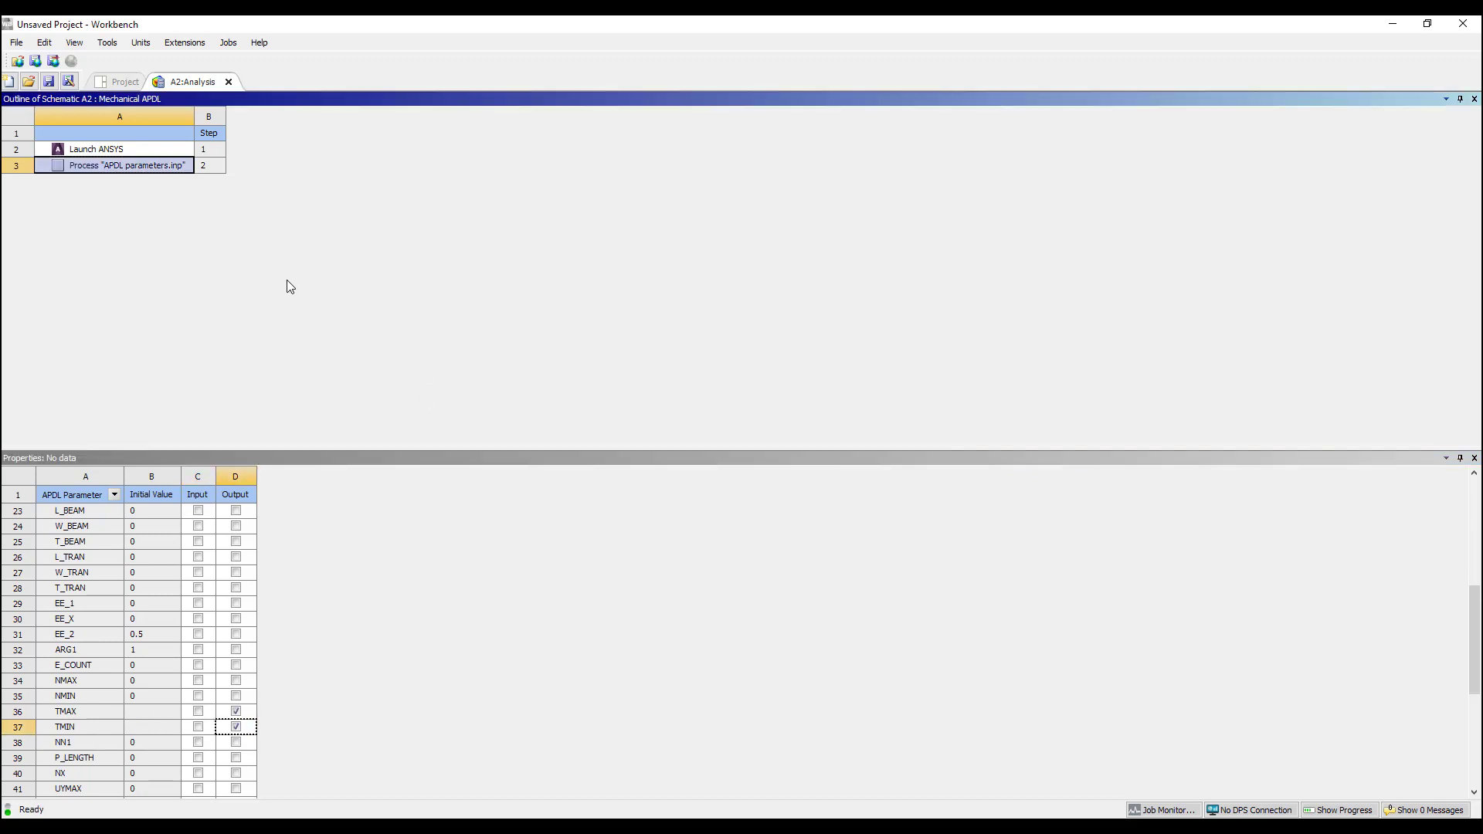
Open the Parameter Set and update Design Point 0, giving TMAX 22.665 and TMIN 22.48
left_click(229, 82)
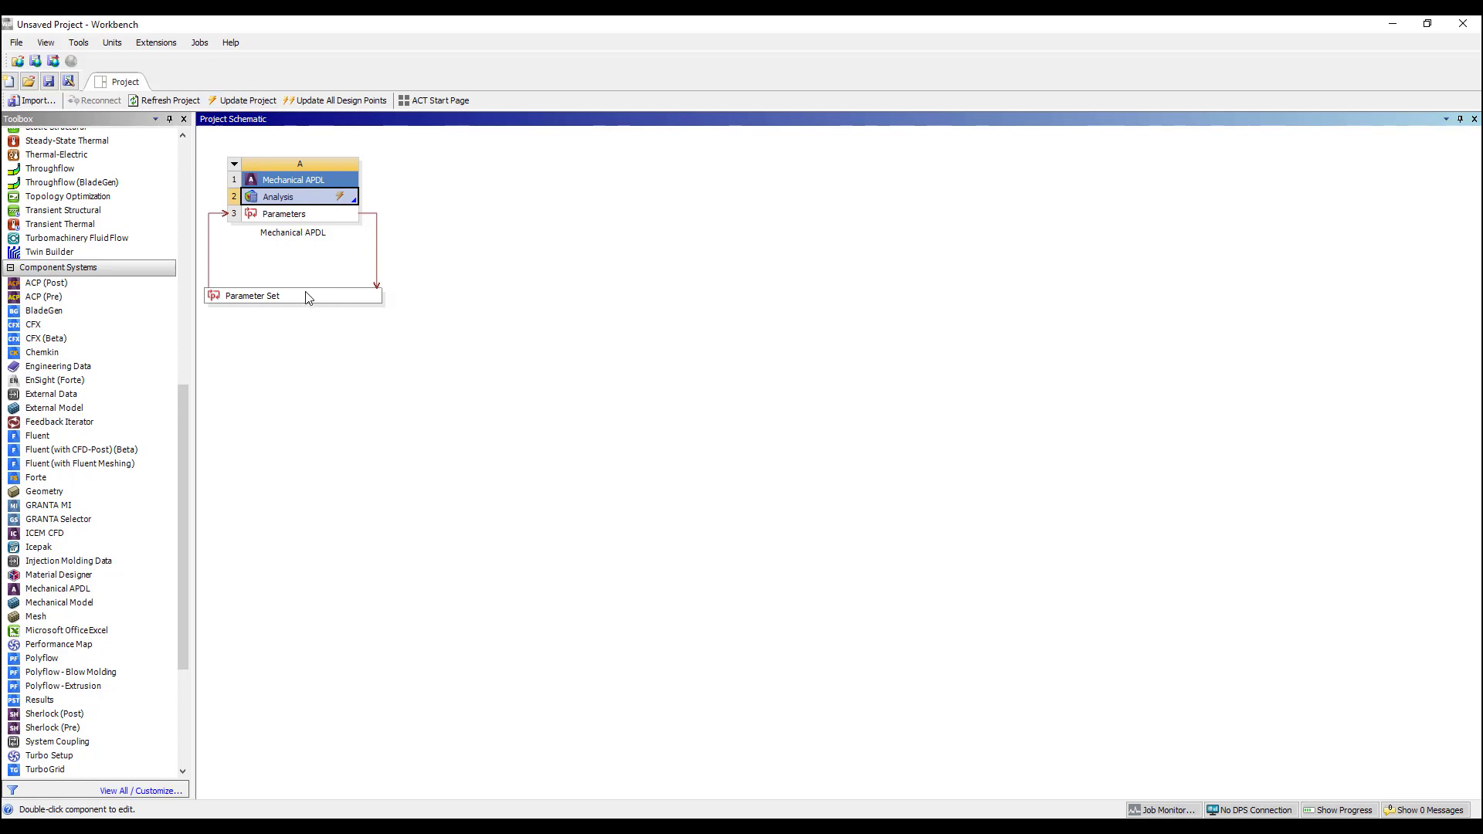
left_click(294, 301)
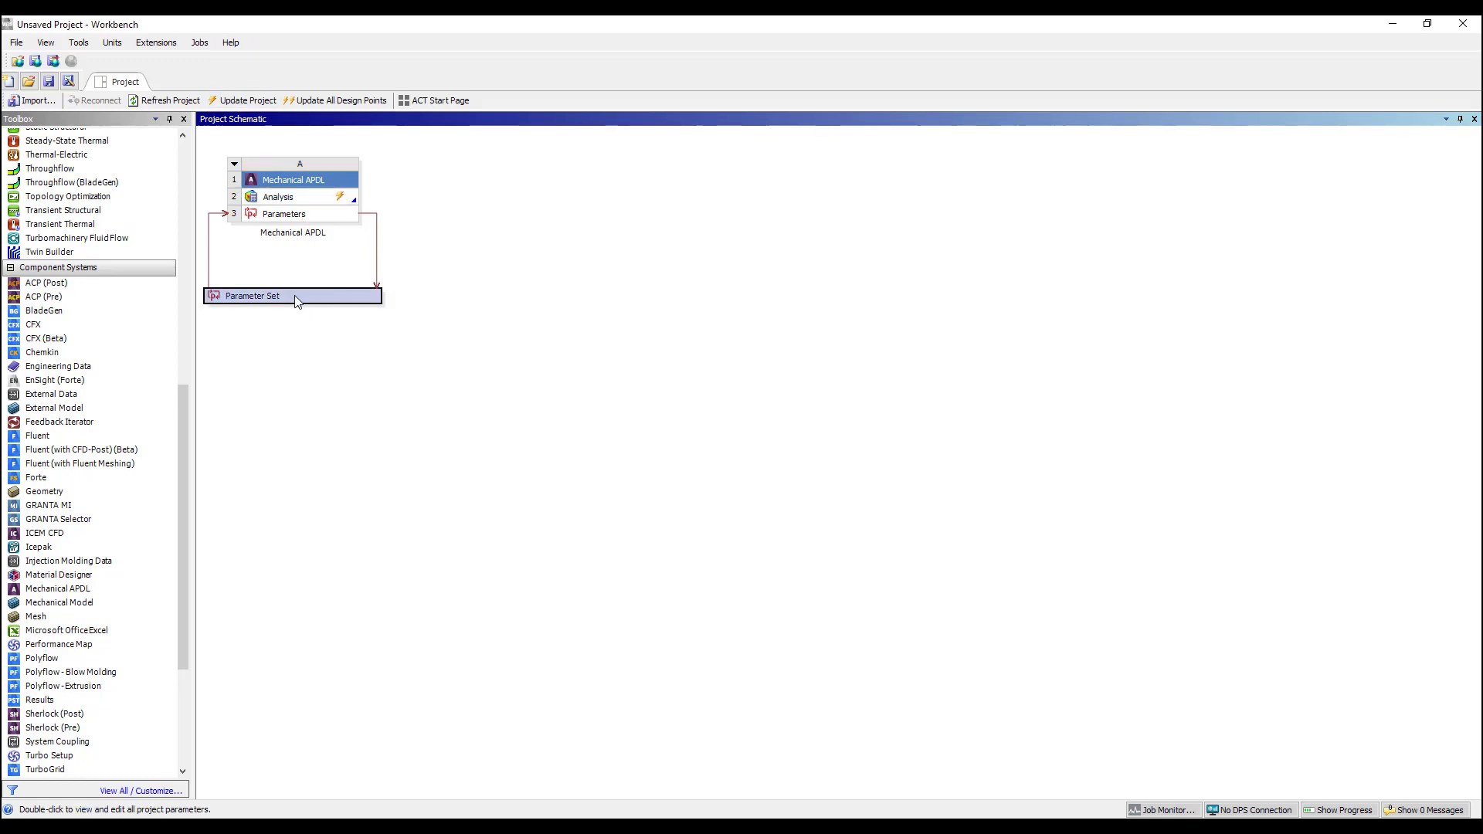
double_click(297, 300)
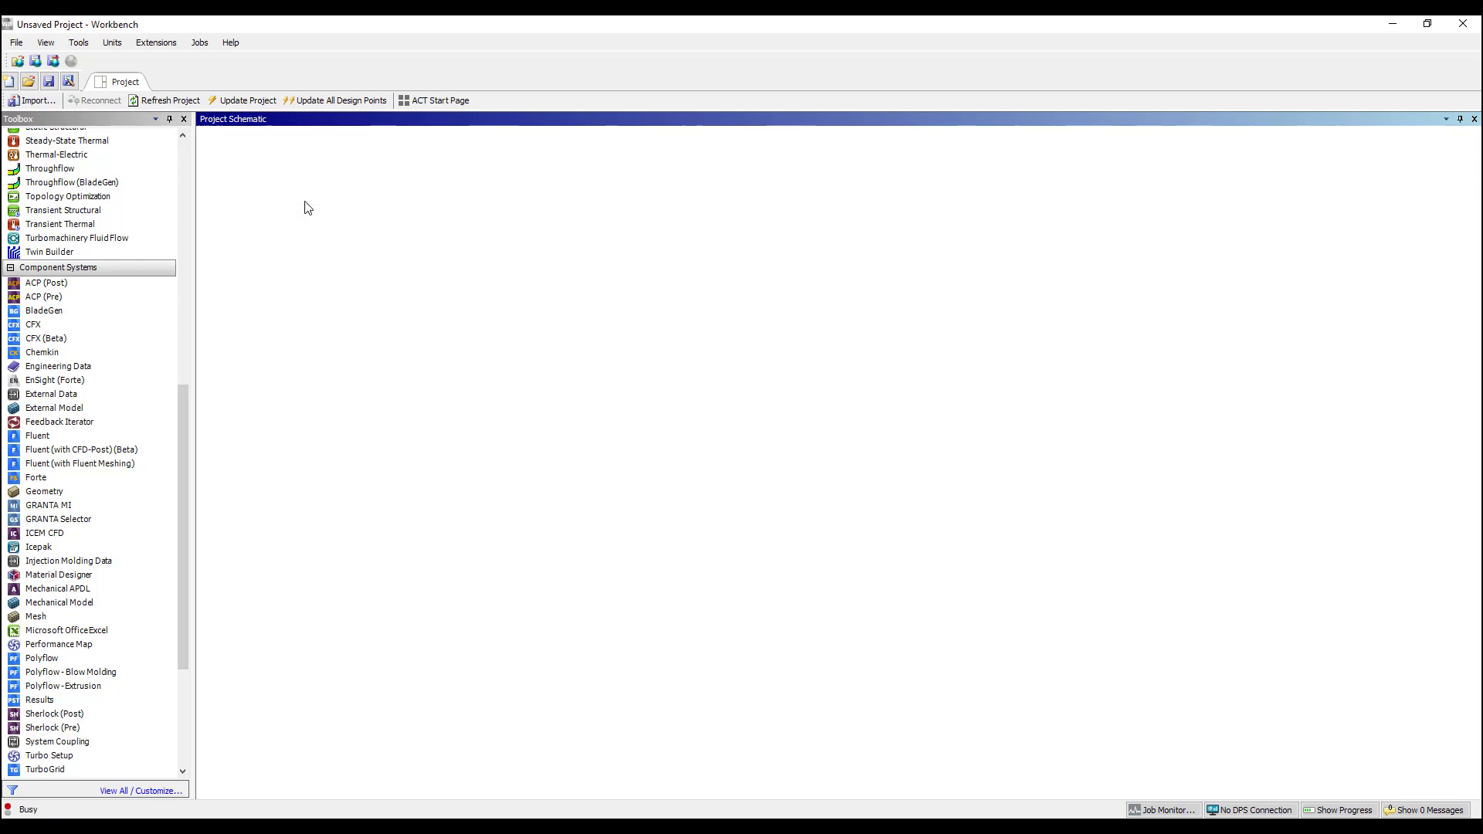
right_click(307, 201)
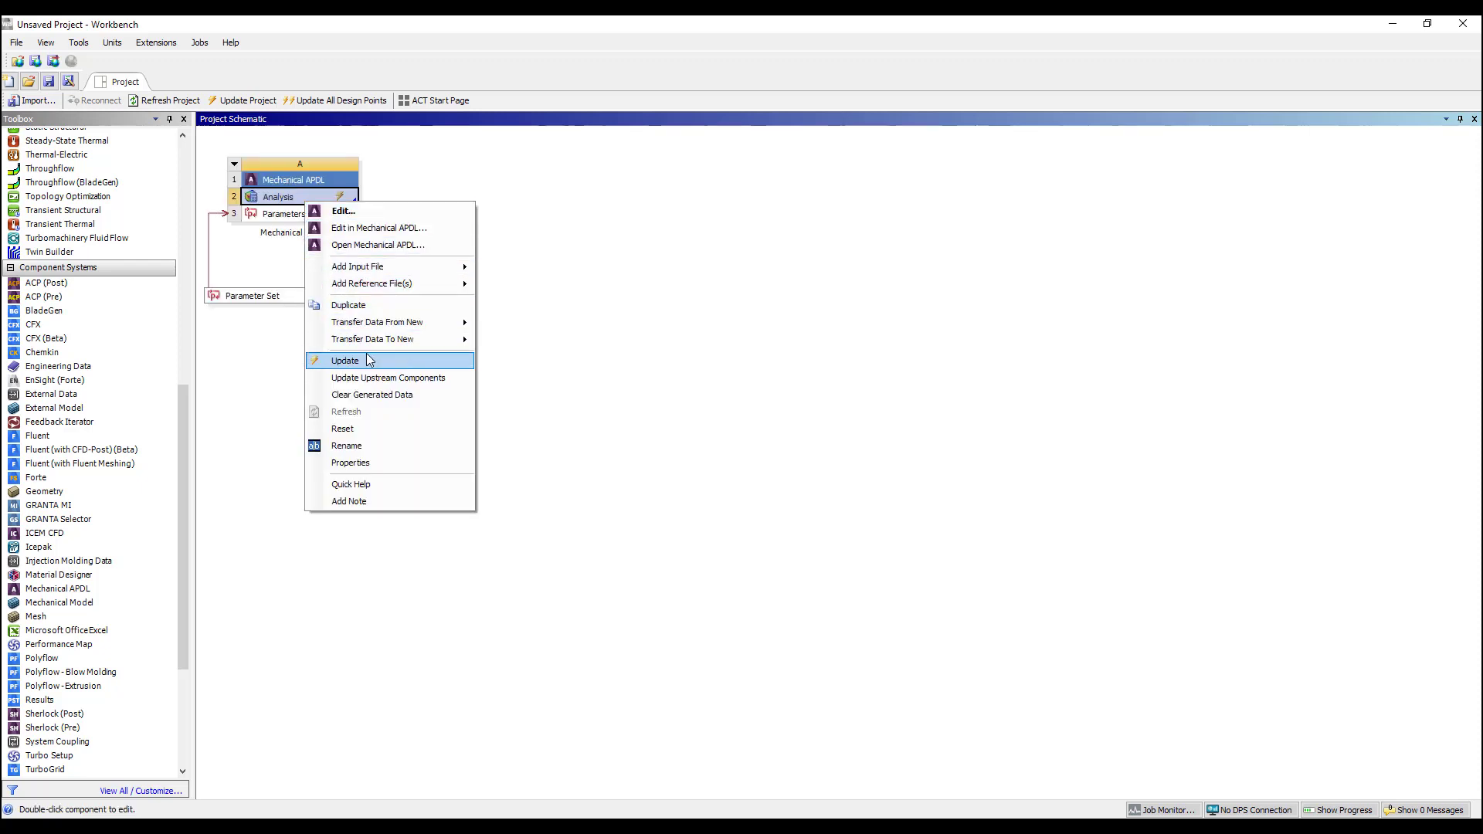
double_click(254, 299)
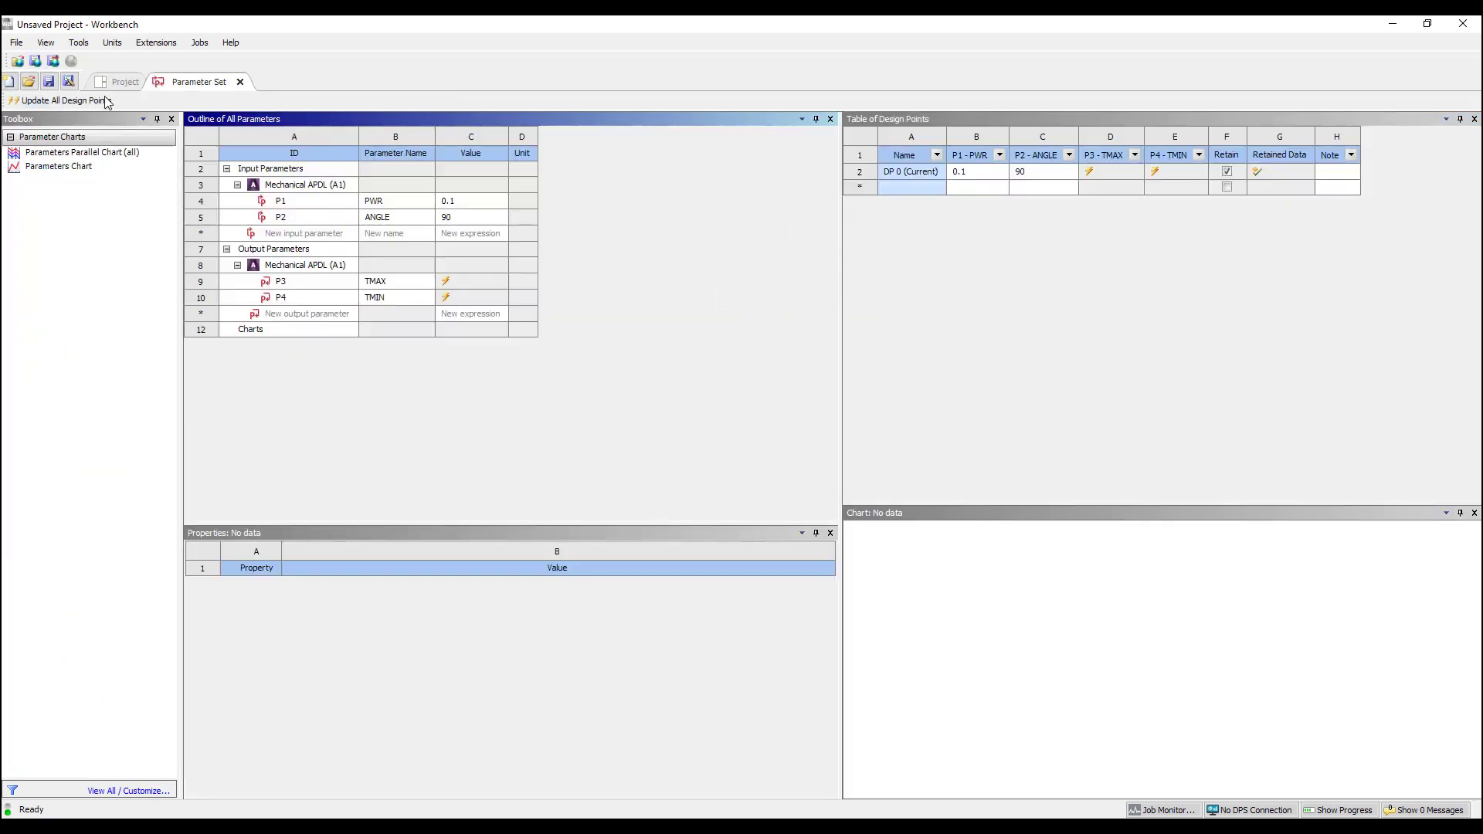
left_click(74, 100)
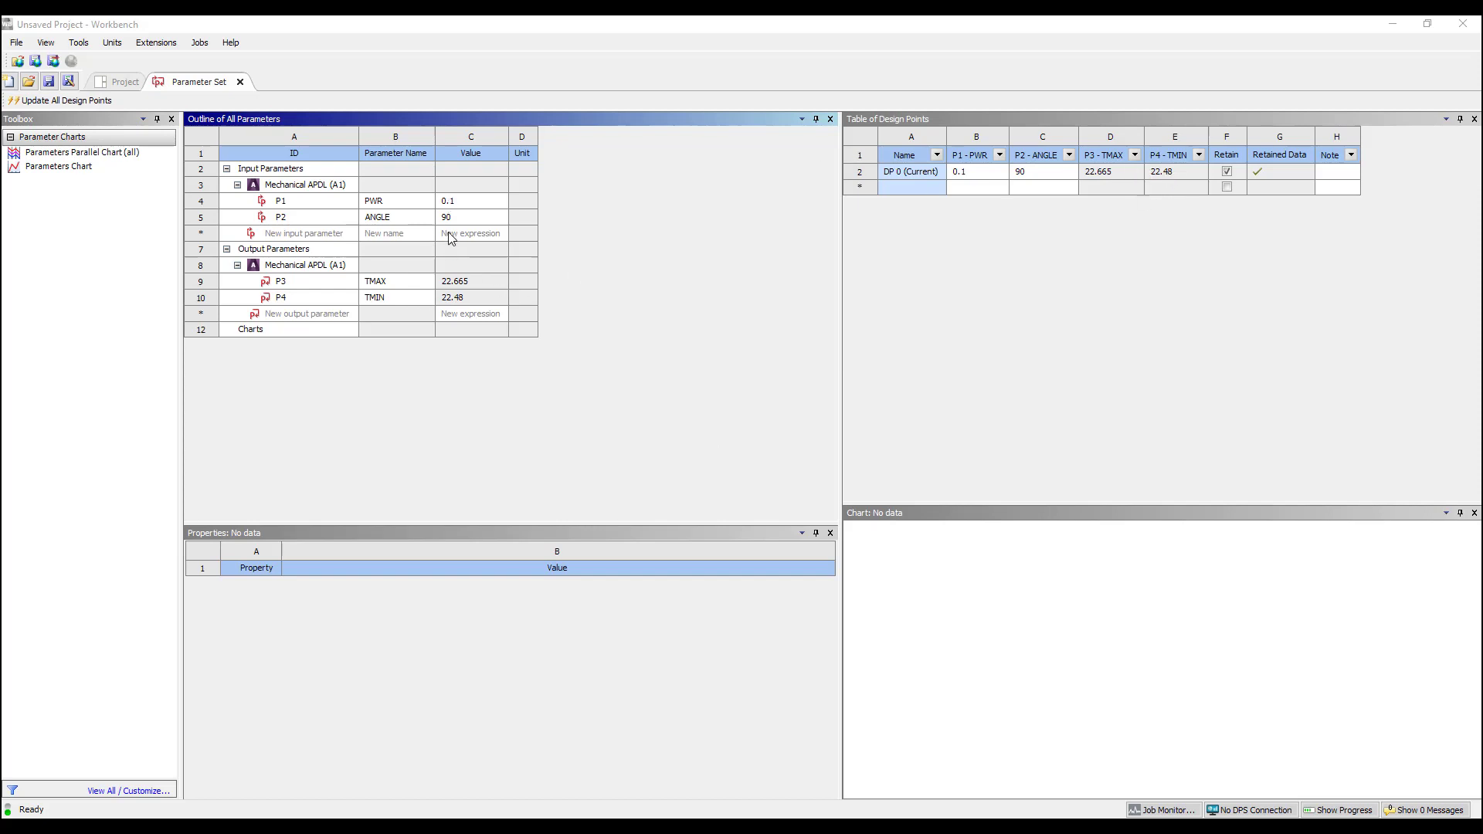
Add design points with PWR values 0.2, 0.4 and 0.8 in the design point table
left_click(122, 82)
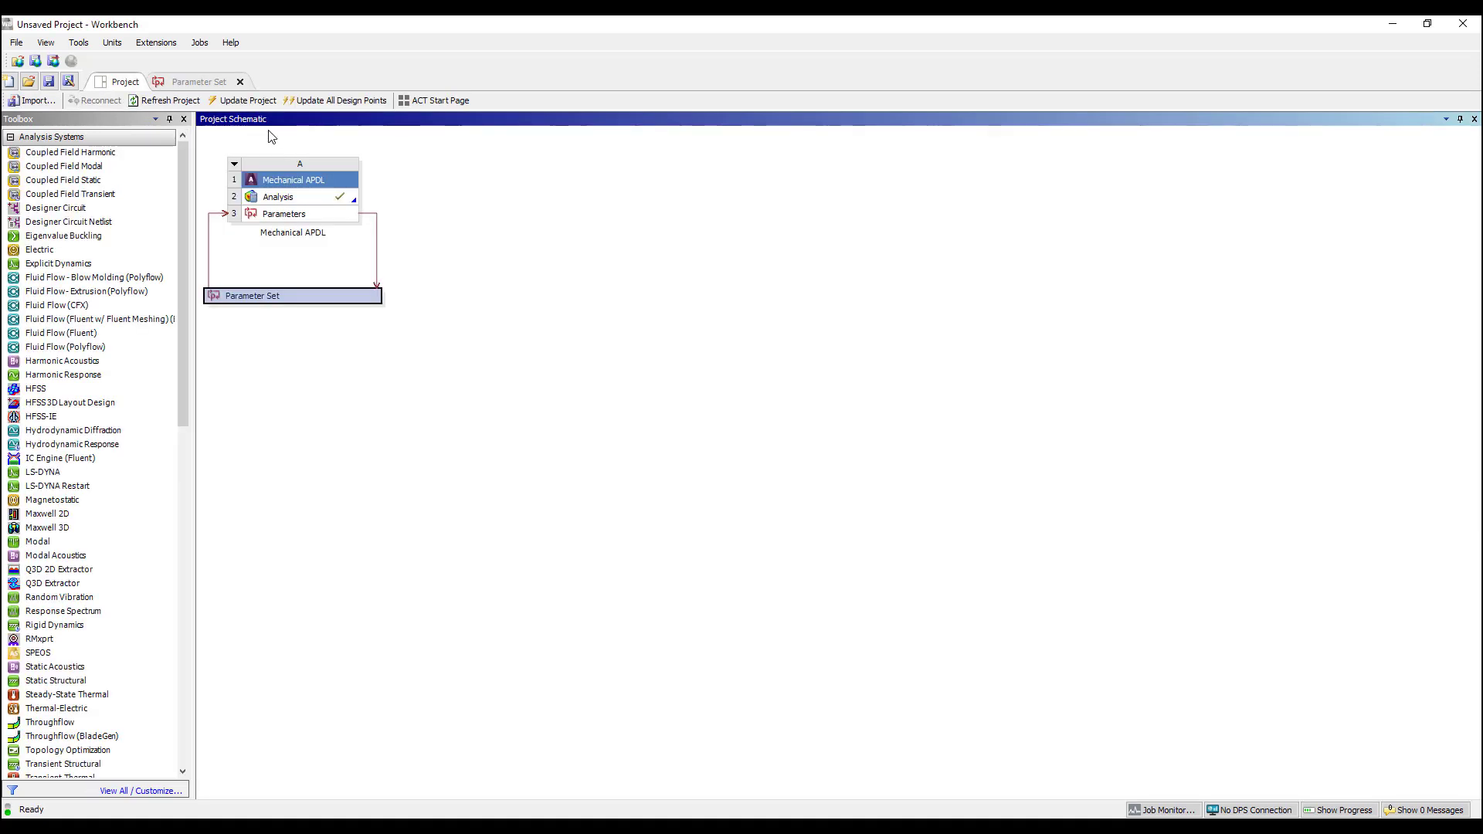
left_click(207, 82)
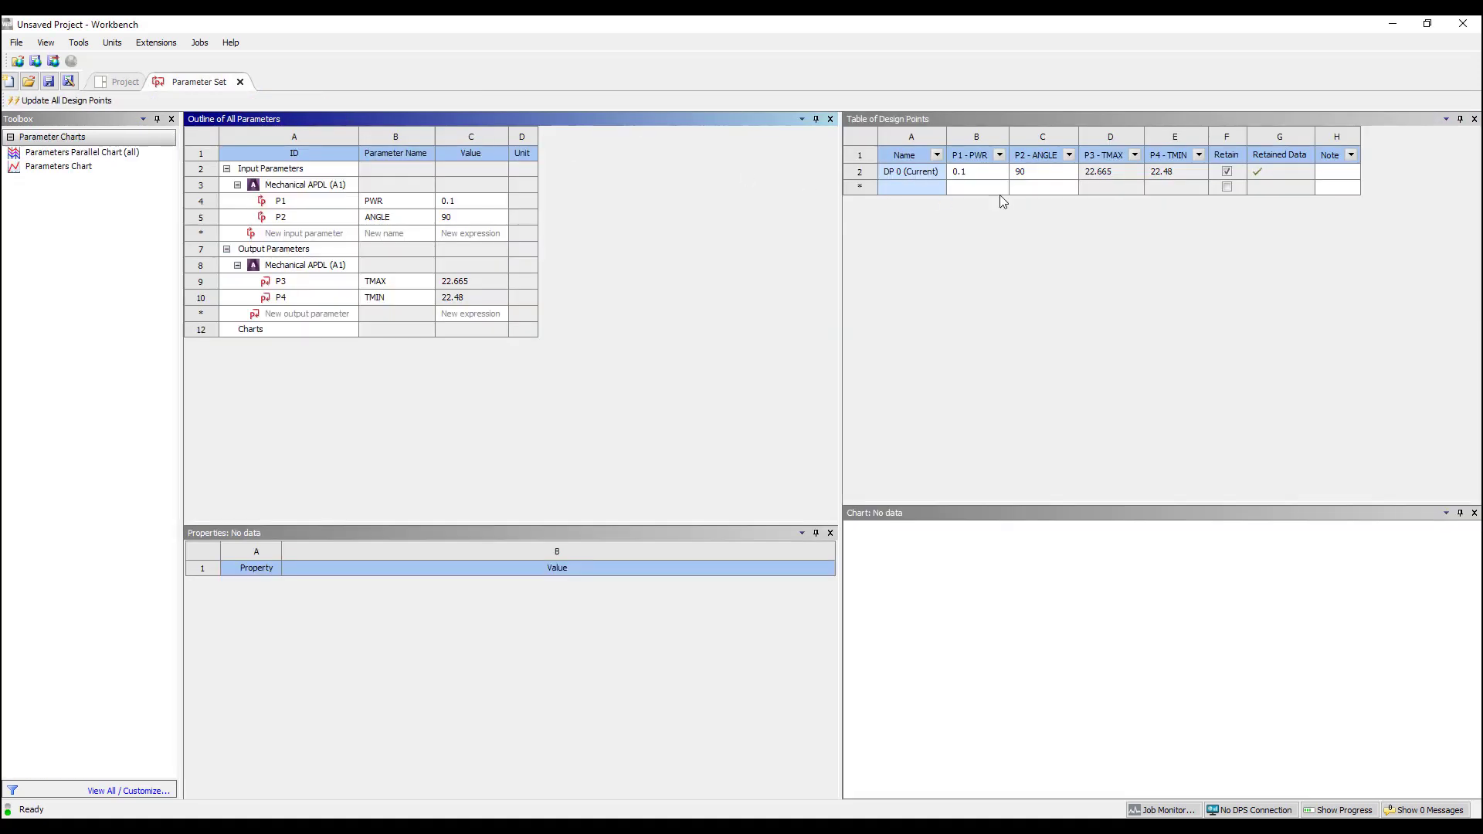
left_click(972, 187)
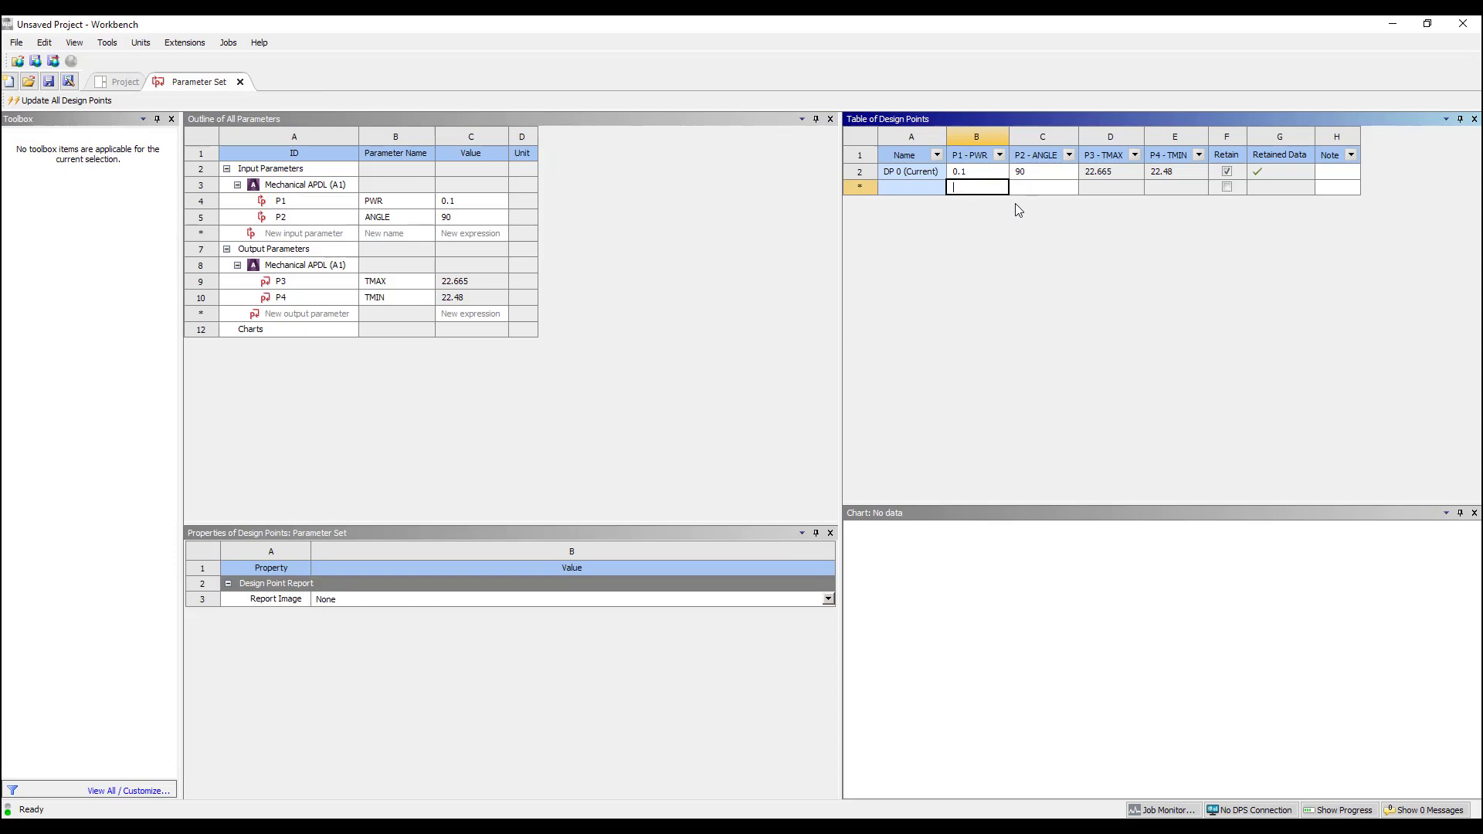
type("0.2")
key("Return")
type("0.")
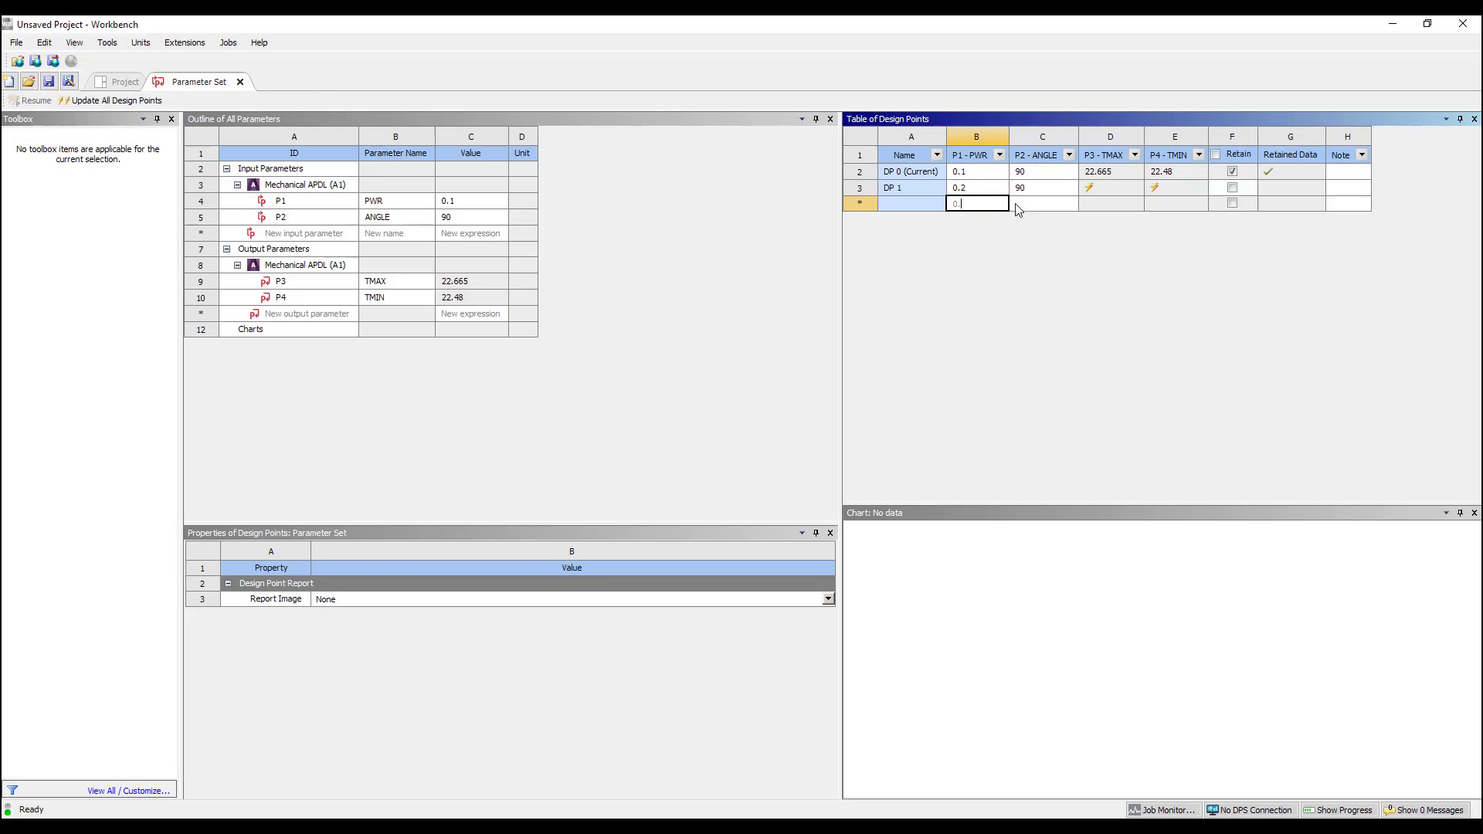
type("4")
key("Return")
type("0.8")
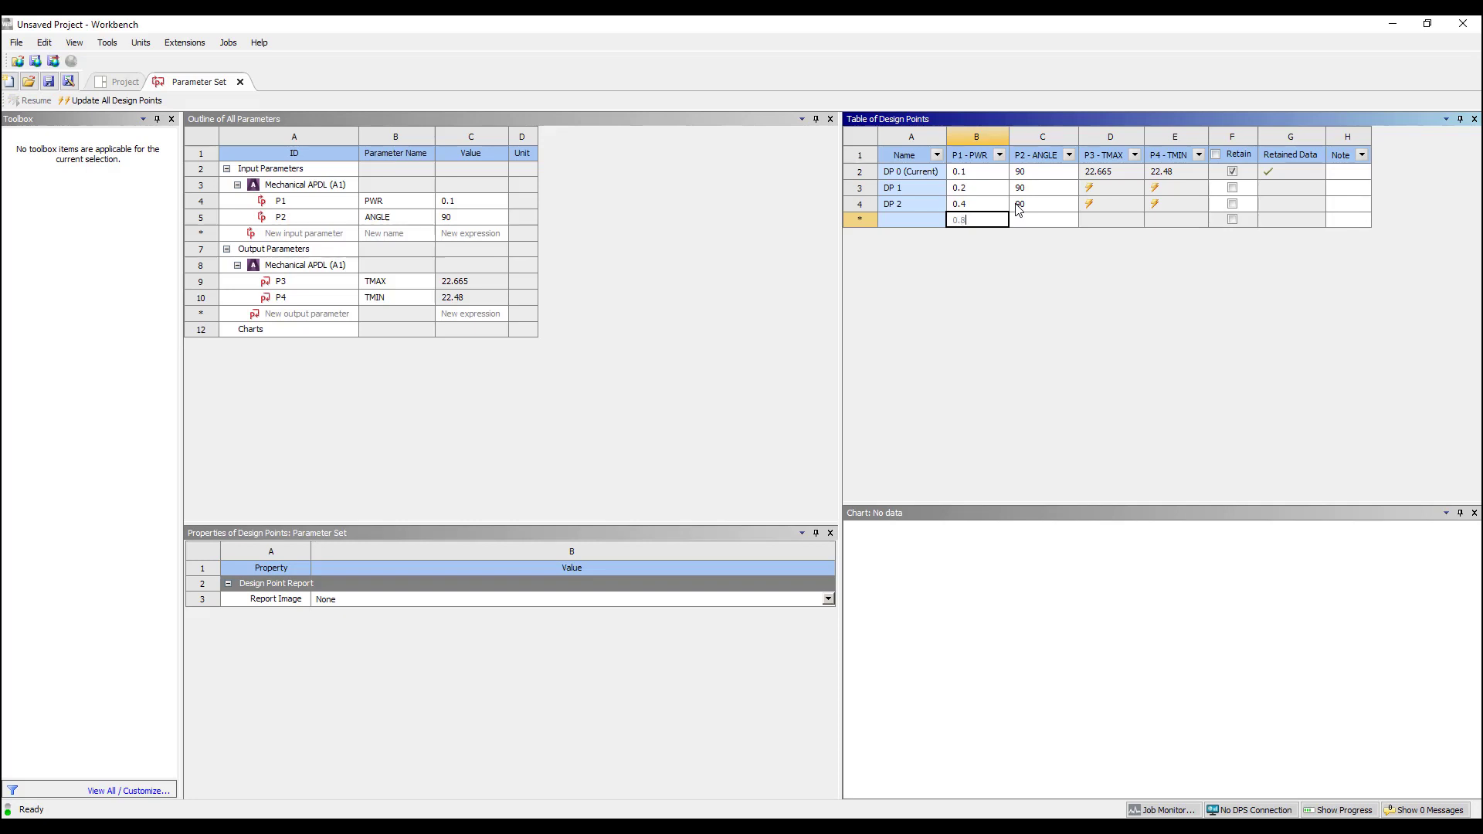
key("Return")
Add design points with ANGLE values 60 and 45
left_click(1025, 237)
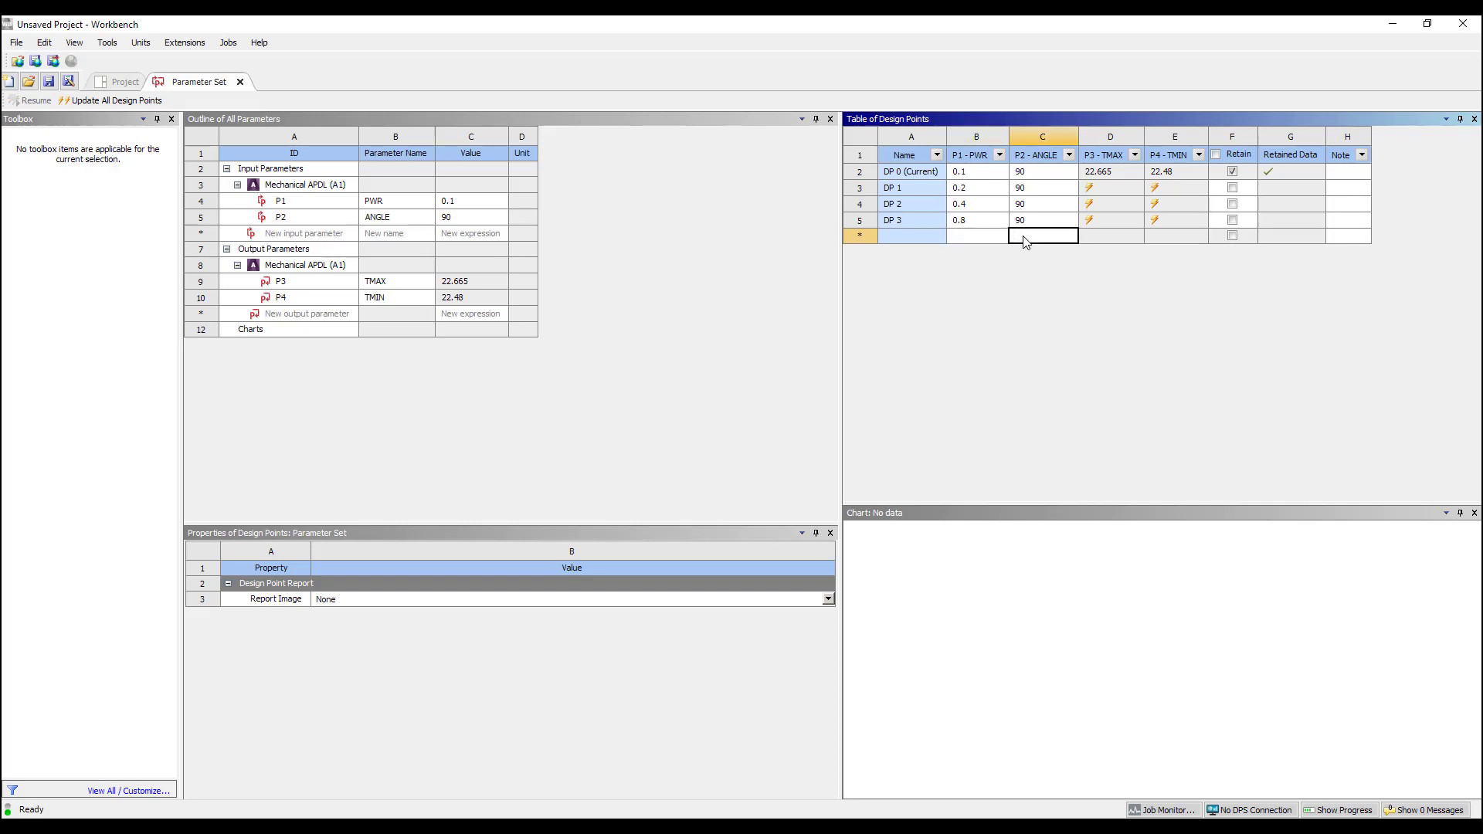
type("60")
key("Return")
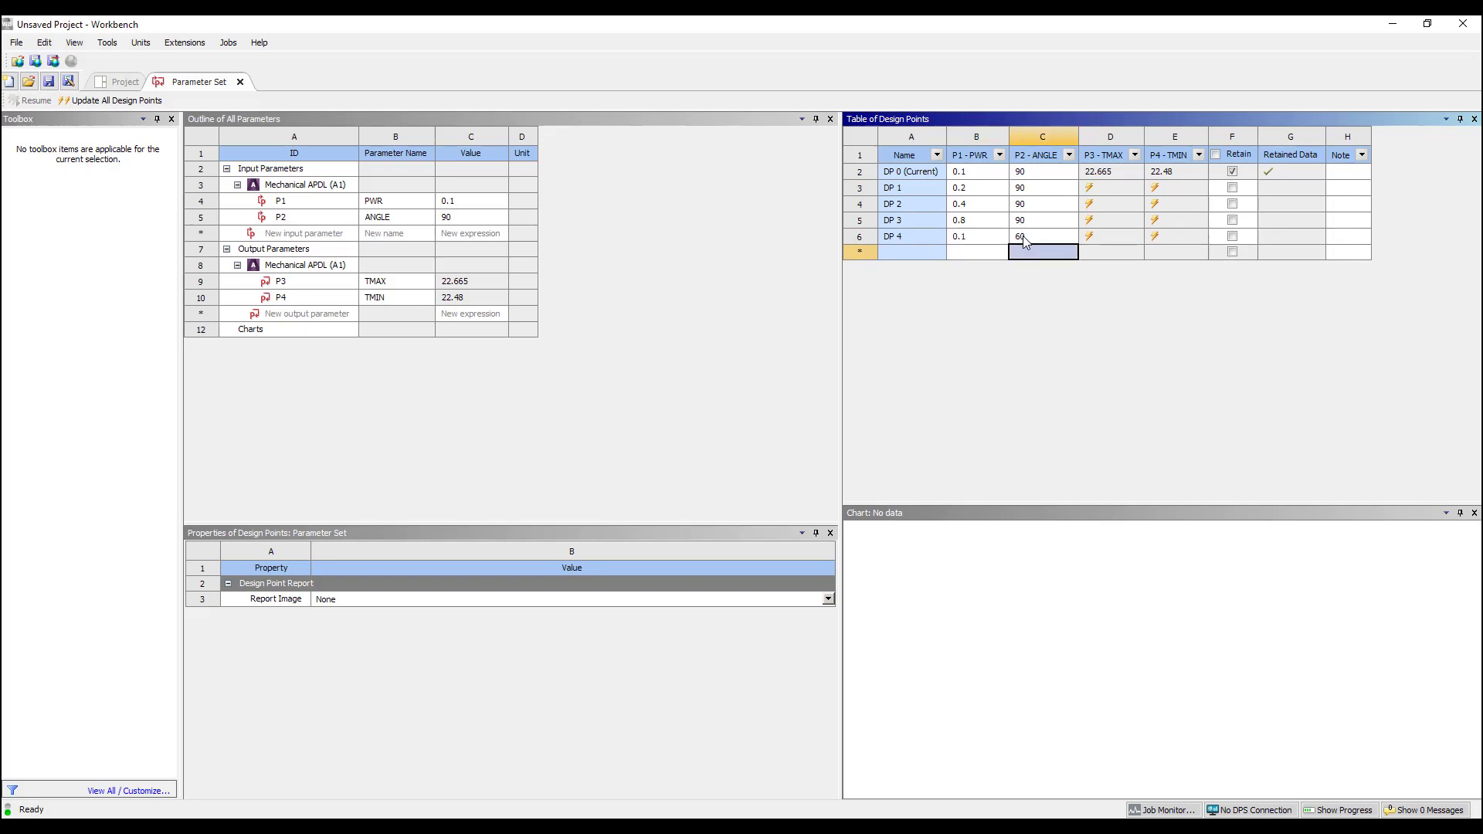
type("45")
key("Return")
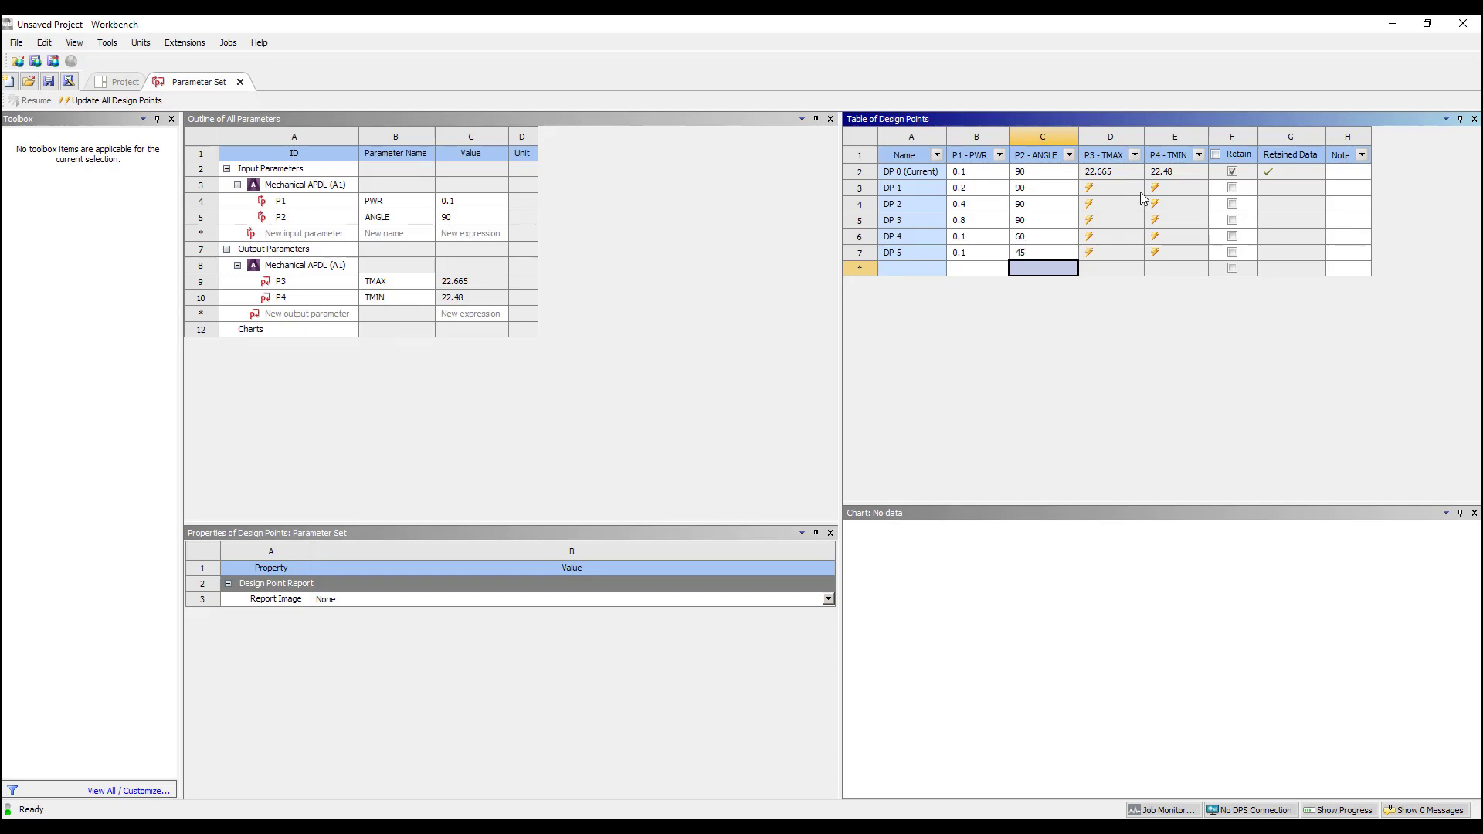
Open the Parameter Set tables and tick Retain for DP 1, DP 2, DP 3, DP 4 and DP 5
left_click(118, 83)
double_click(282, 296)
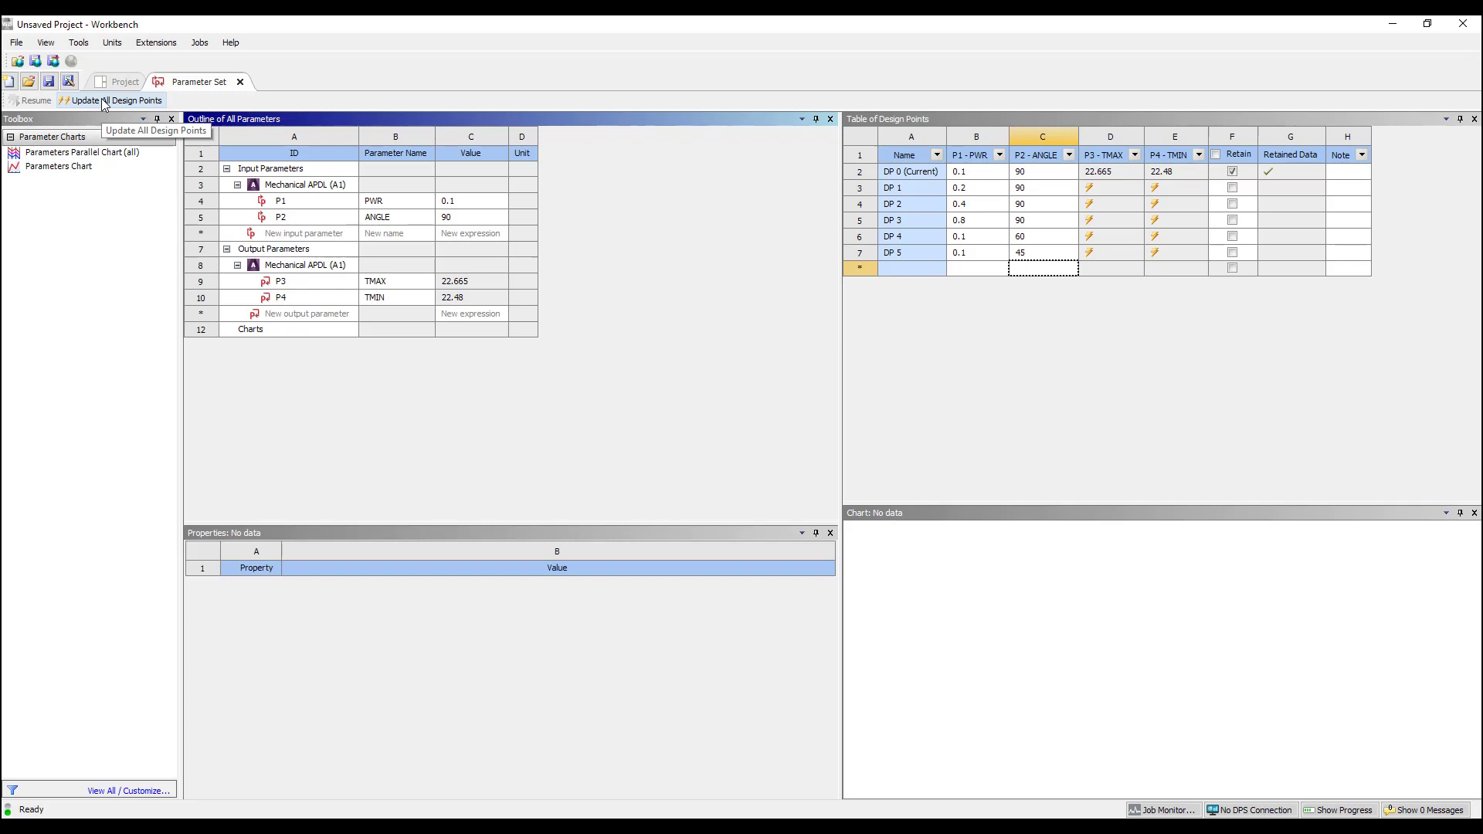
left_click(1233, 188)
left_click(1233, 204)
left_click(1233, 220)
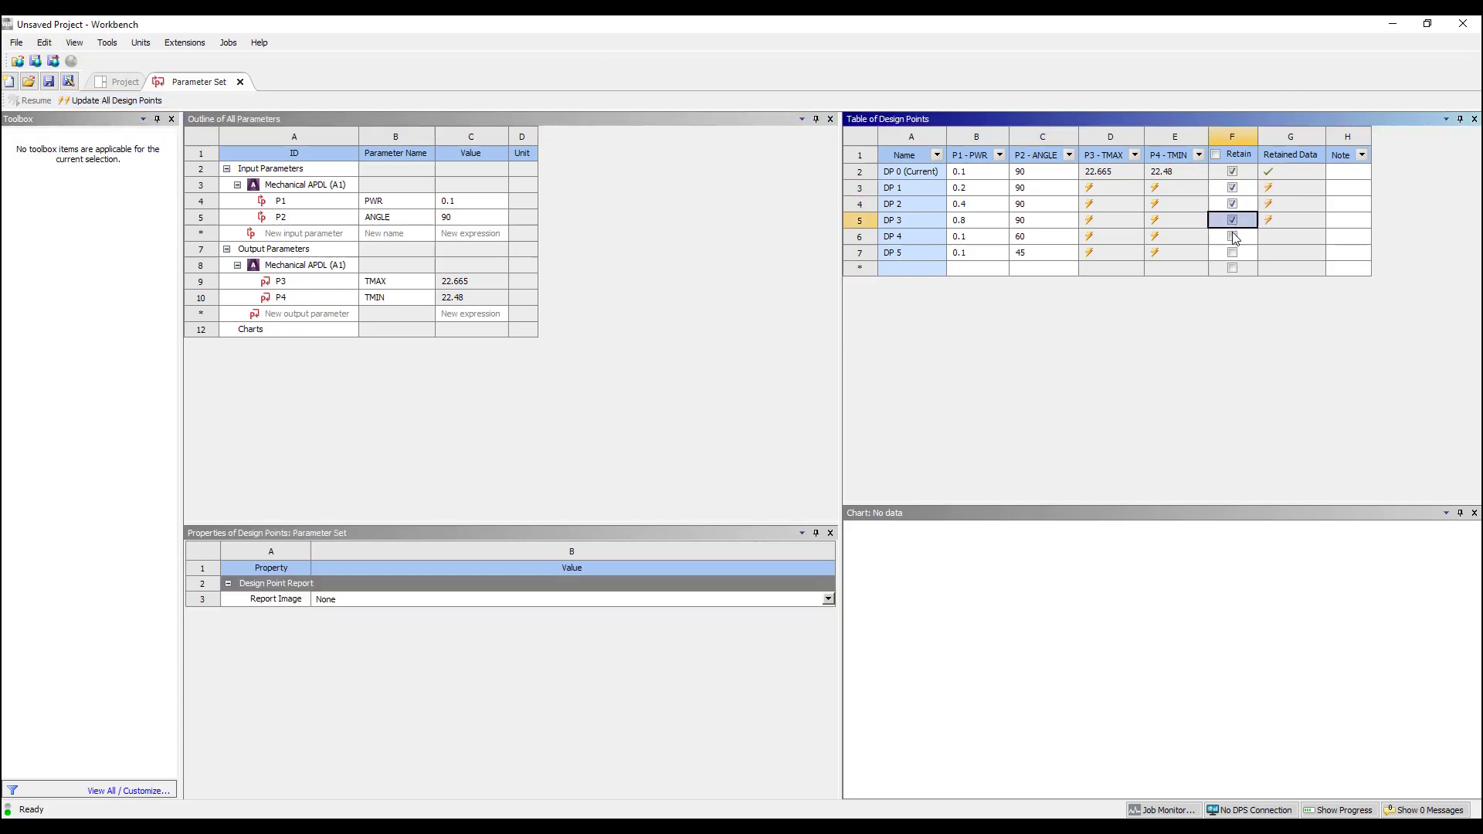
left_click(1233, 236)
left_click(1233, 253)
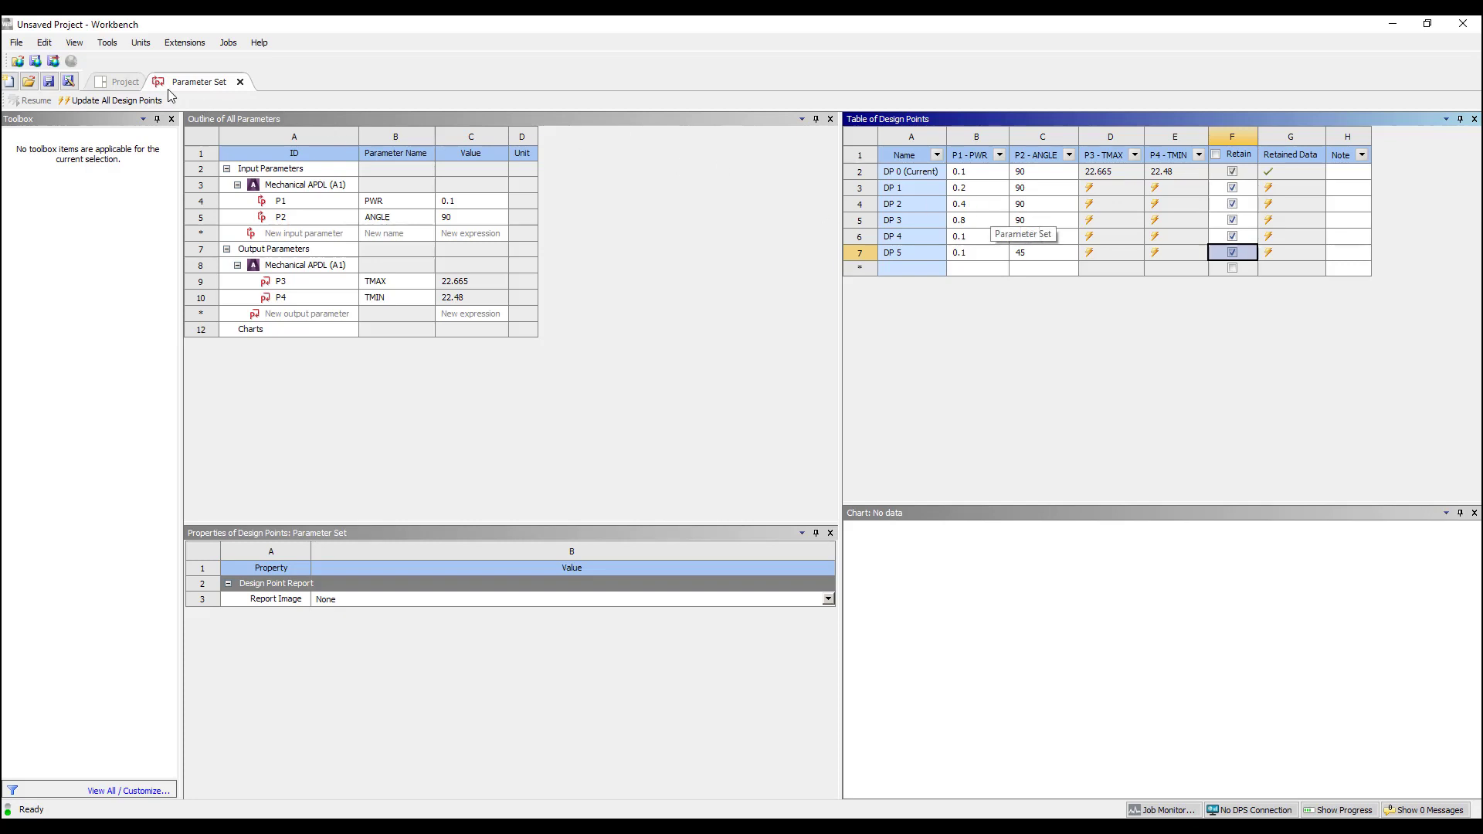
Set the Parameter Set's Update Option to Remote Solve Manager and refresh the RSM queues to Local
left_click(121, 85)
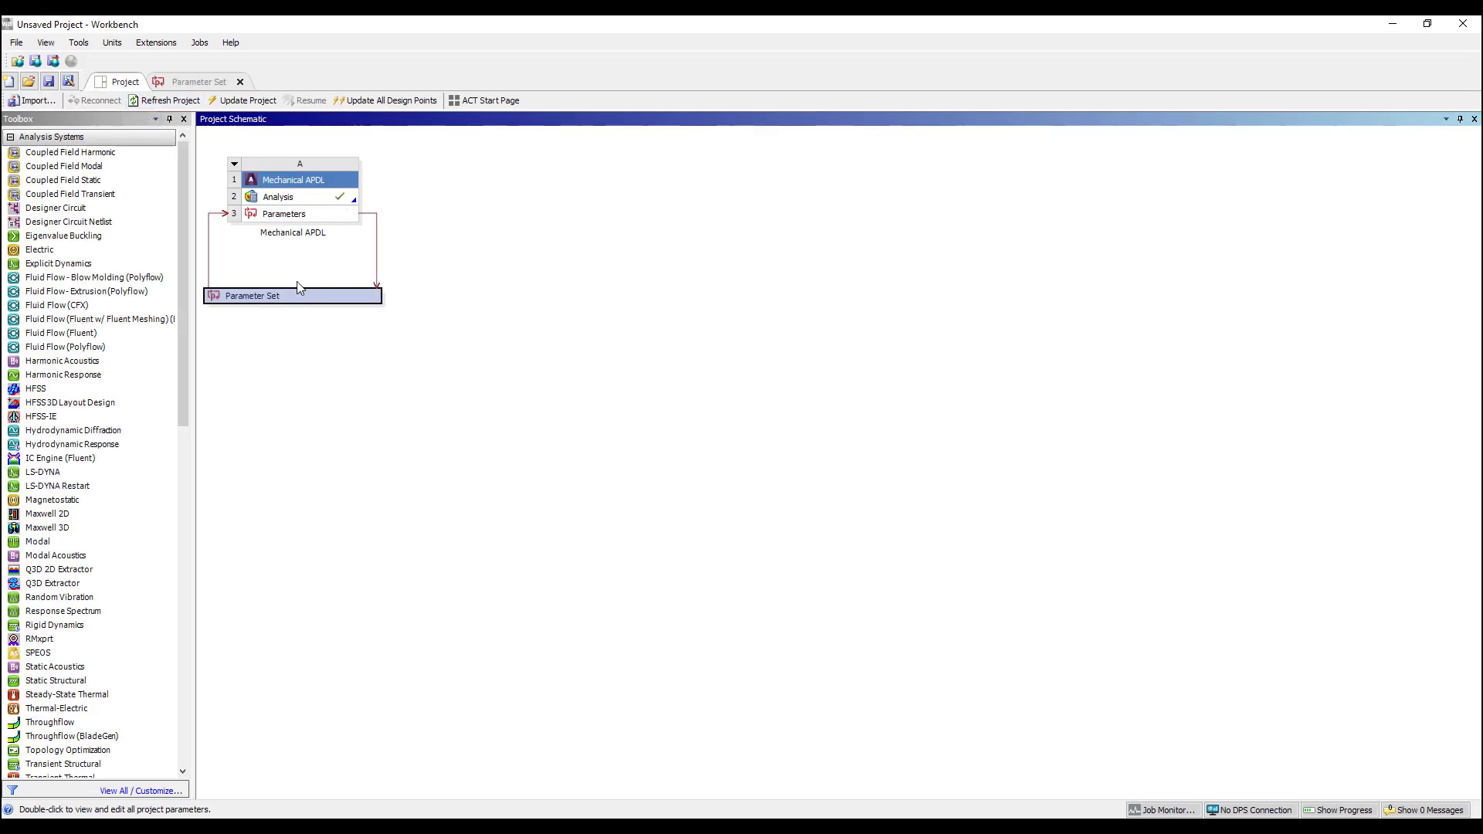
right_click(302, 297)
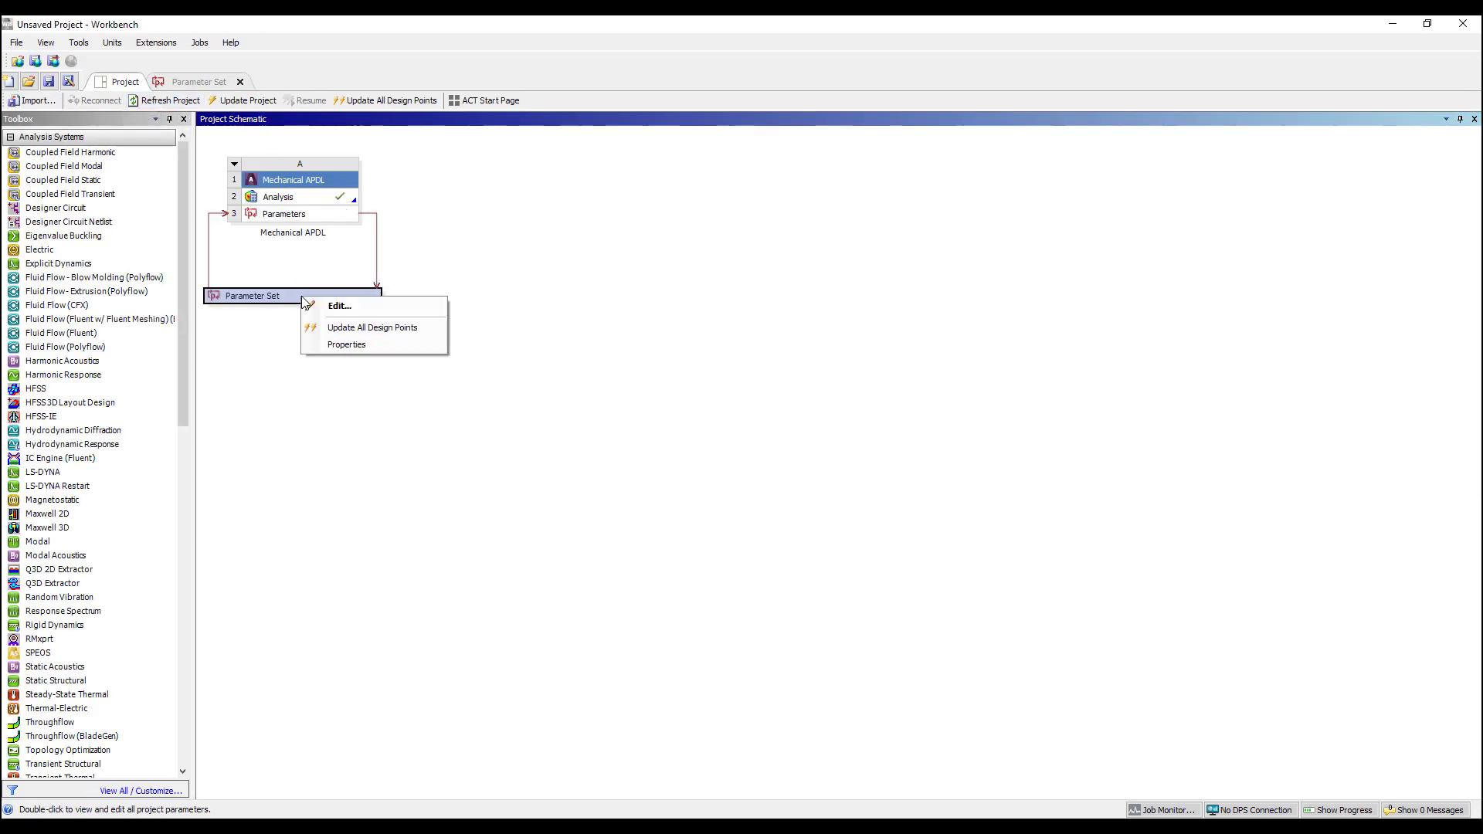
left_click(351, 345)
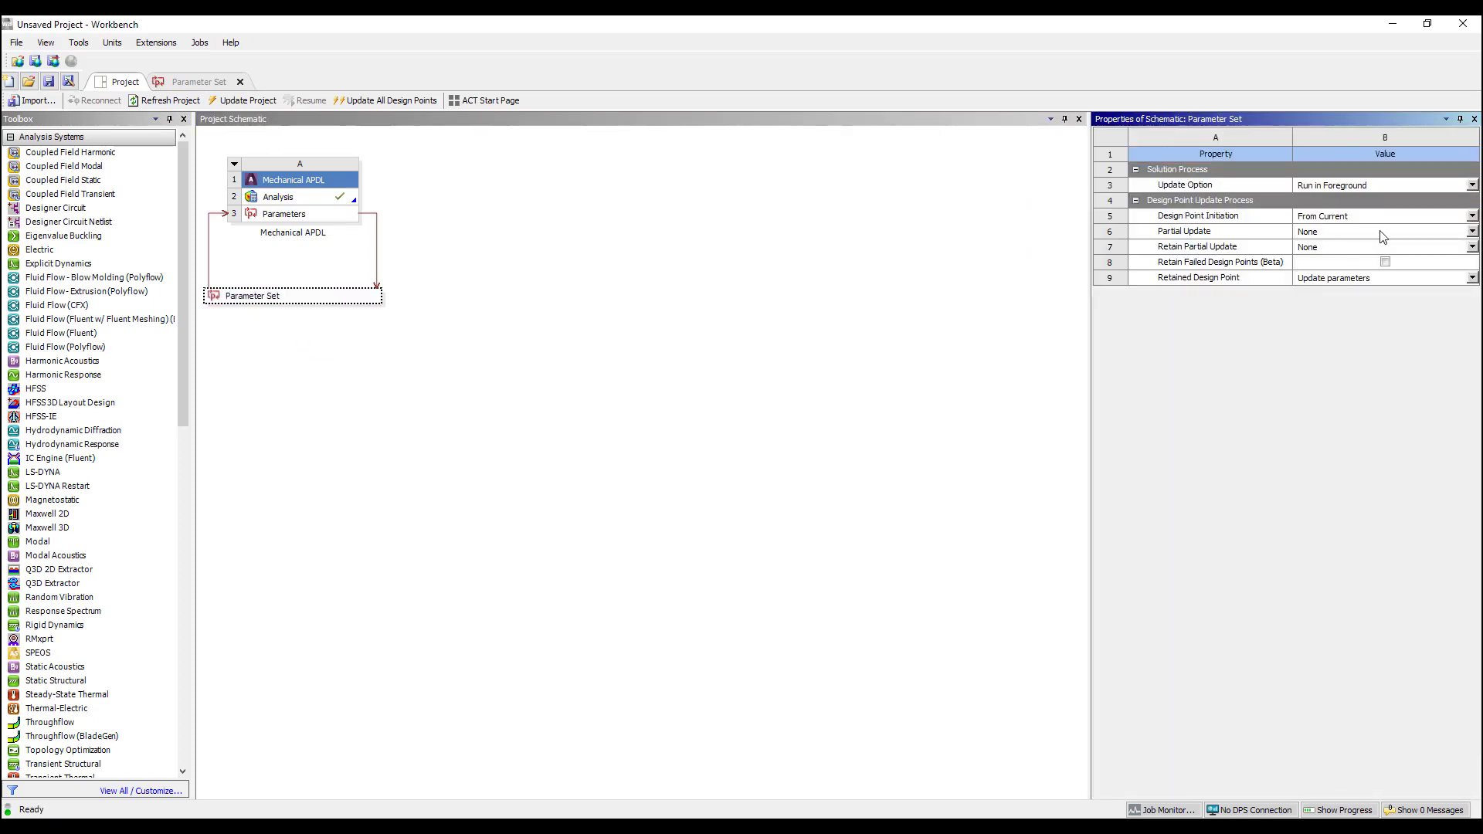
left_click(1400, 187)
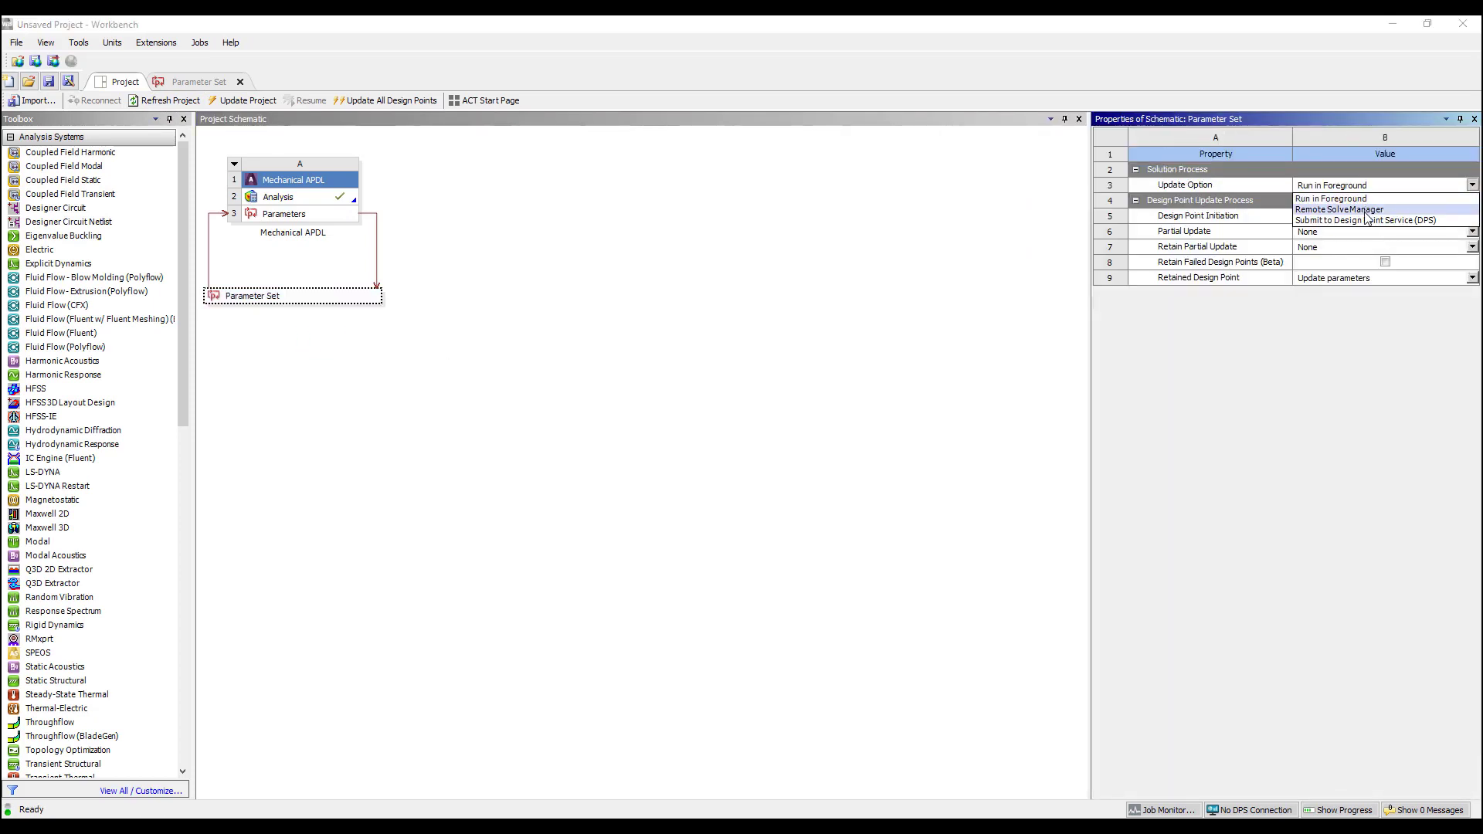
left_click(1339, 210)
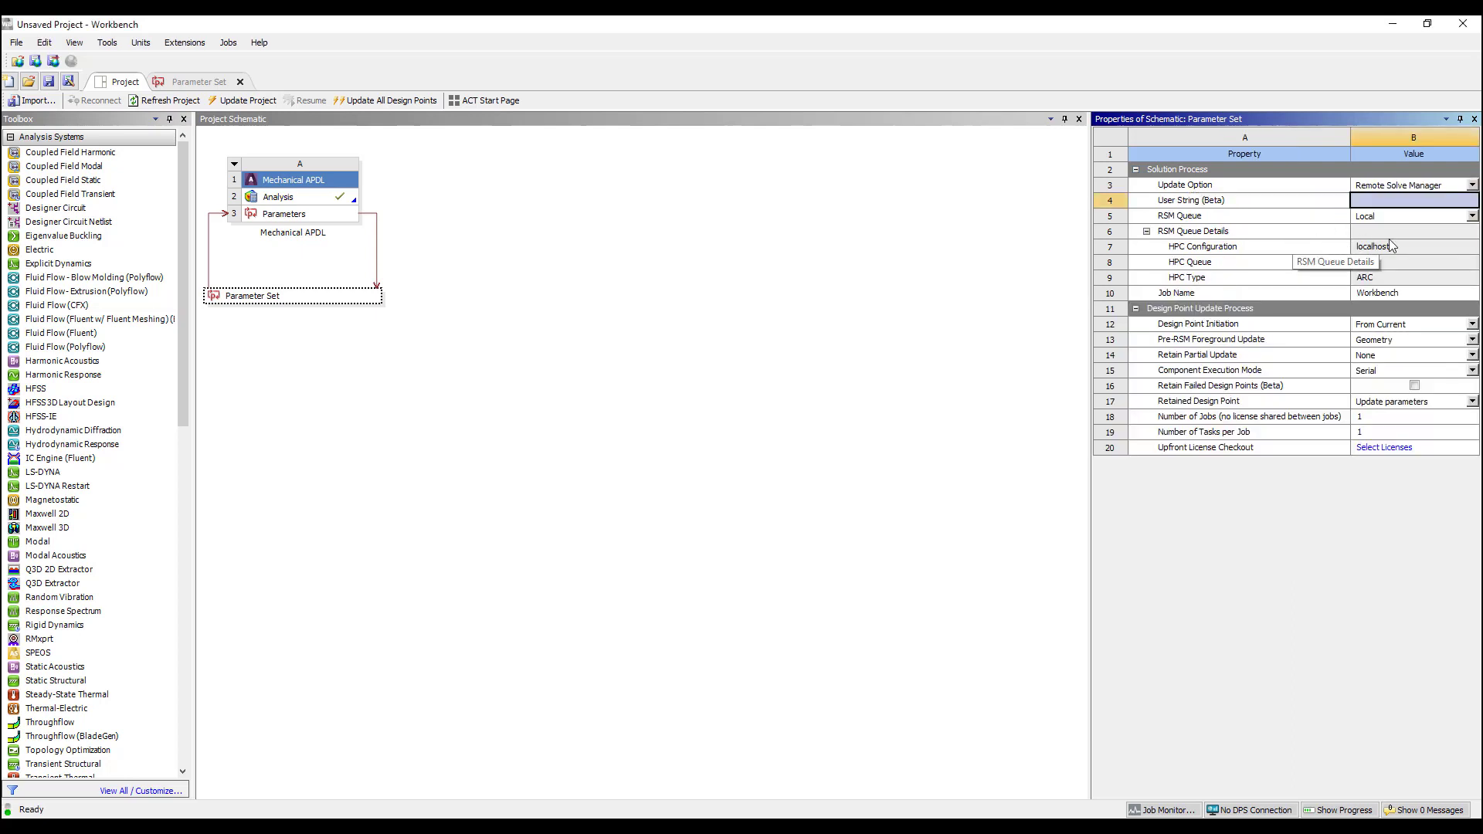
left_click(1403, 224)
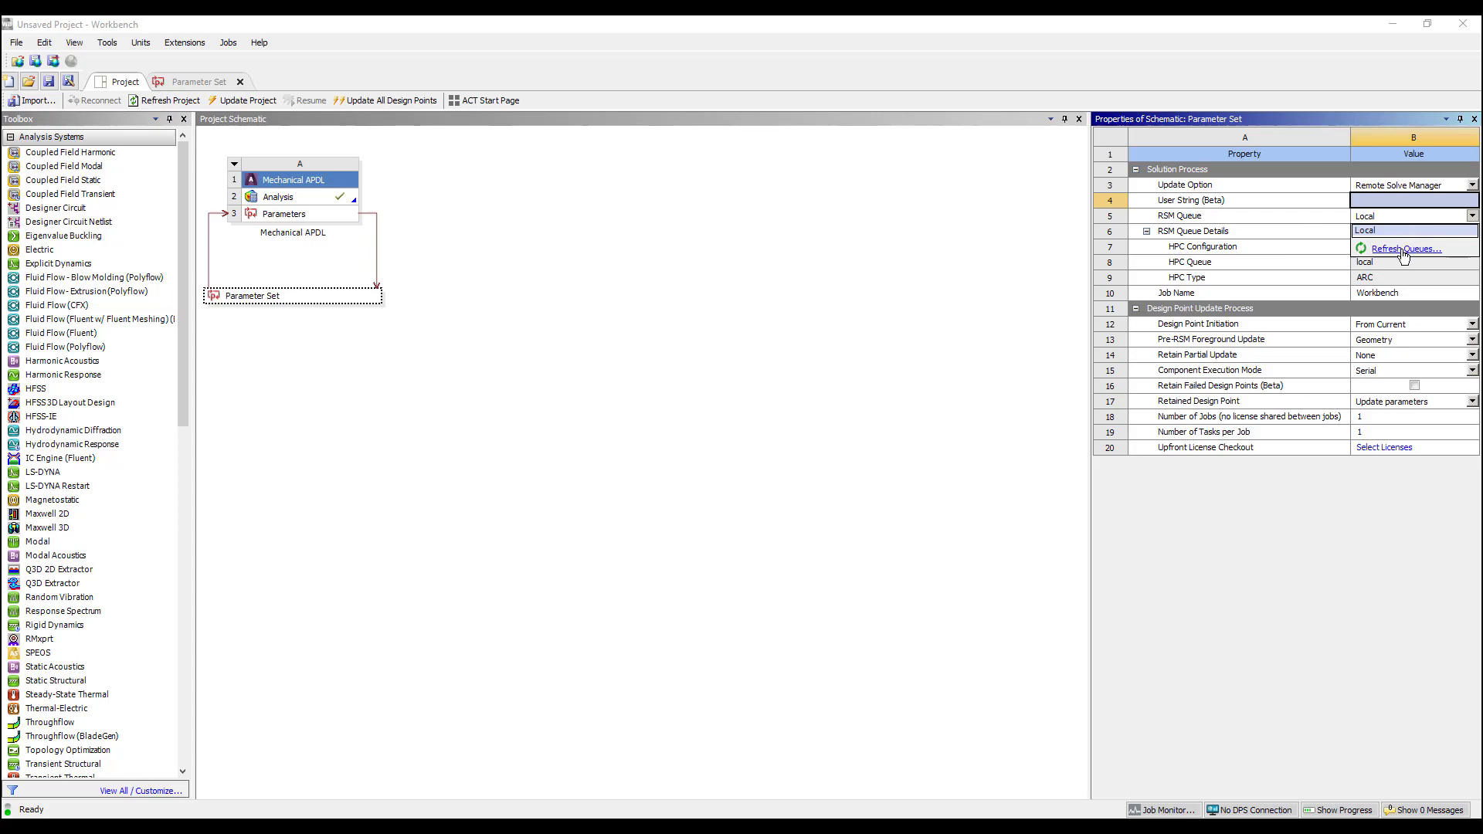
left_click(1404, 251)
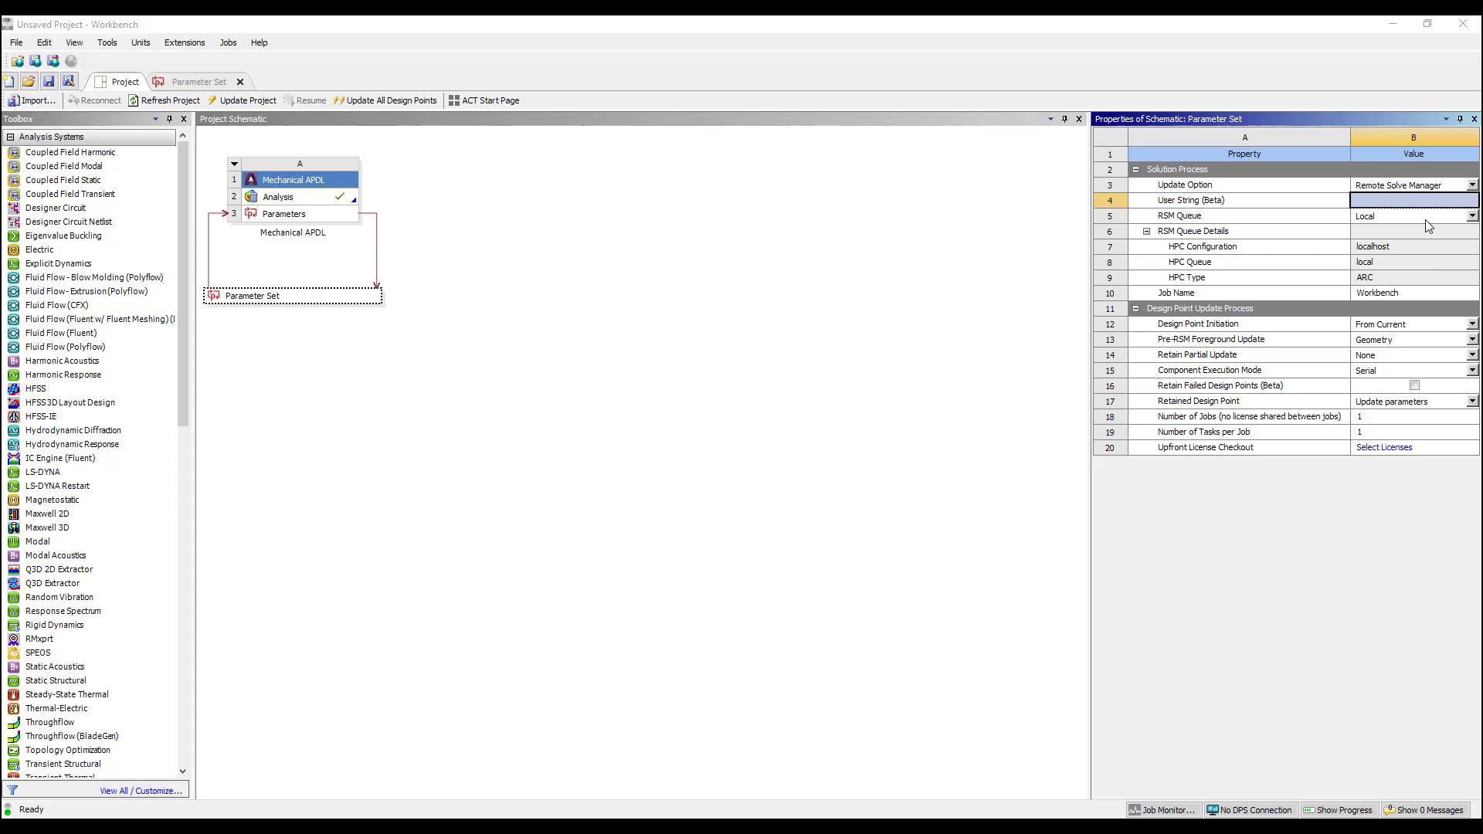
Set Component Execution Mode to Parallel and enter 2 tasks per job
left_click(1385, 371)
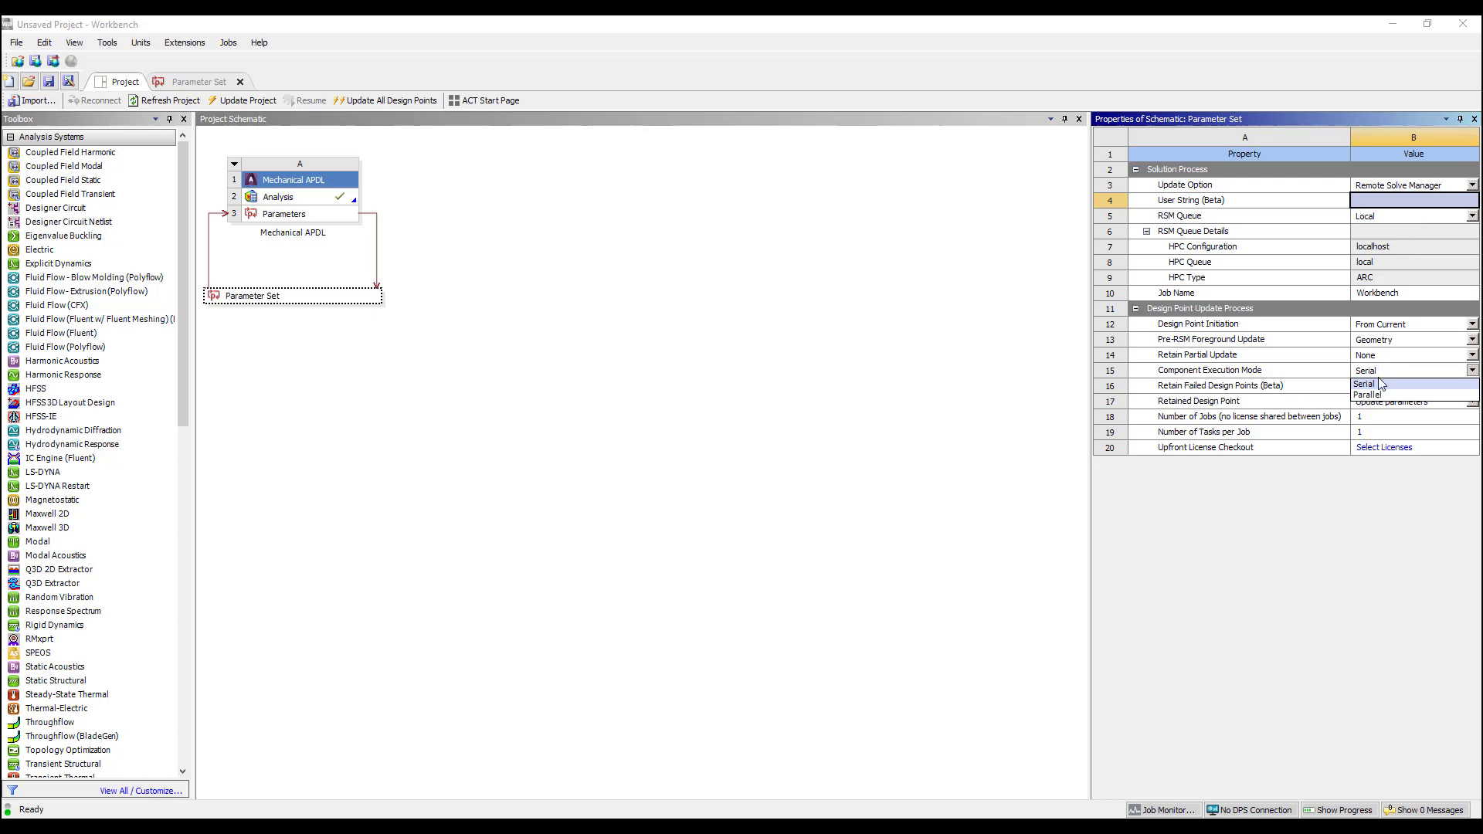
left_click(1382, 395)
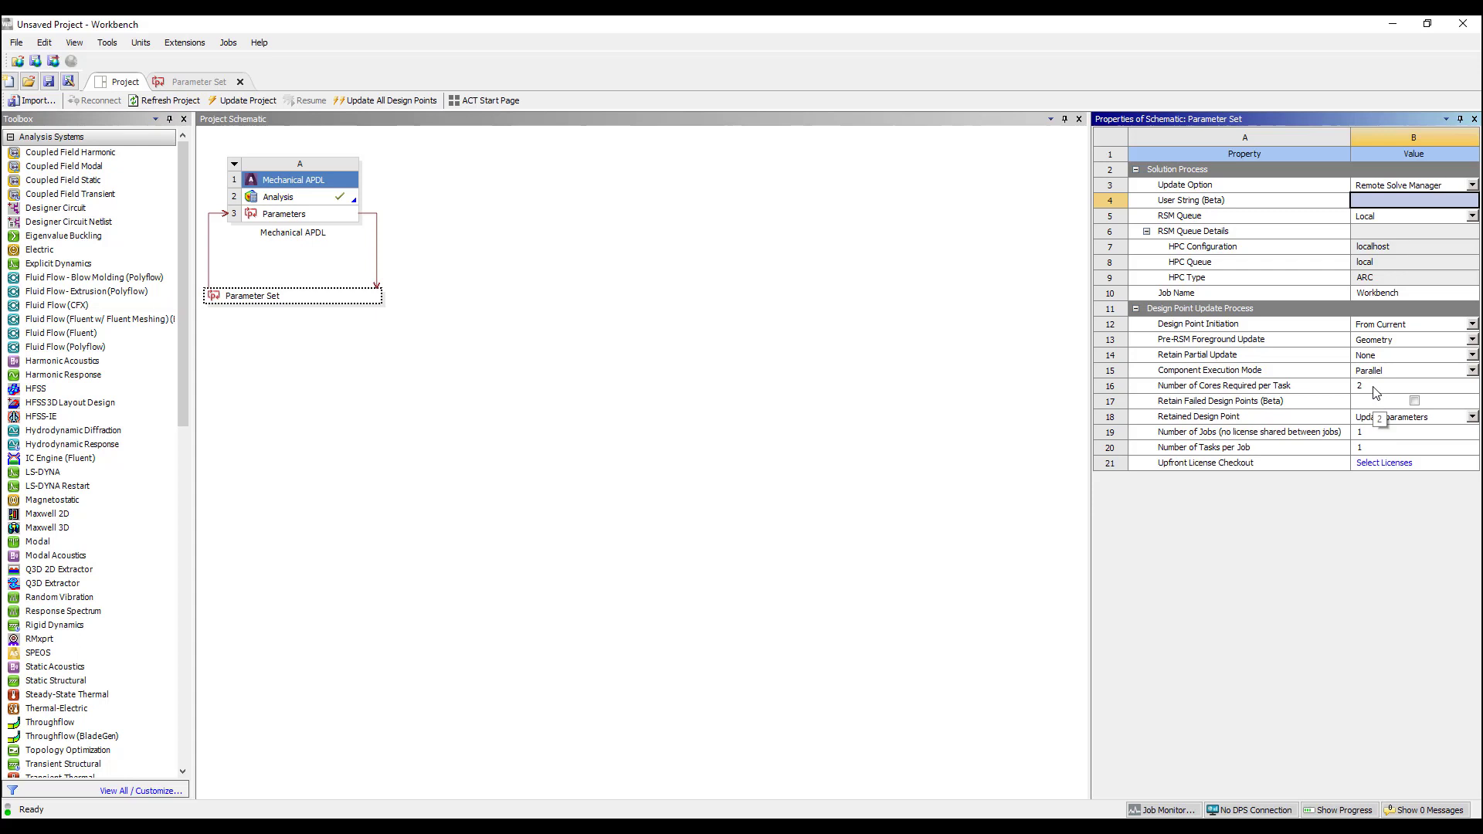
left_click(1376, 386)
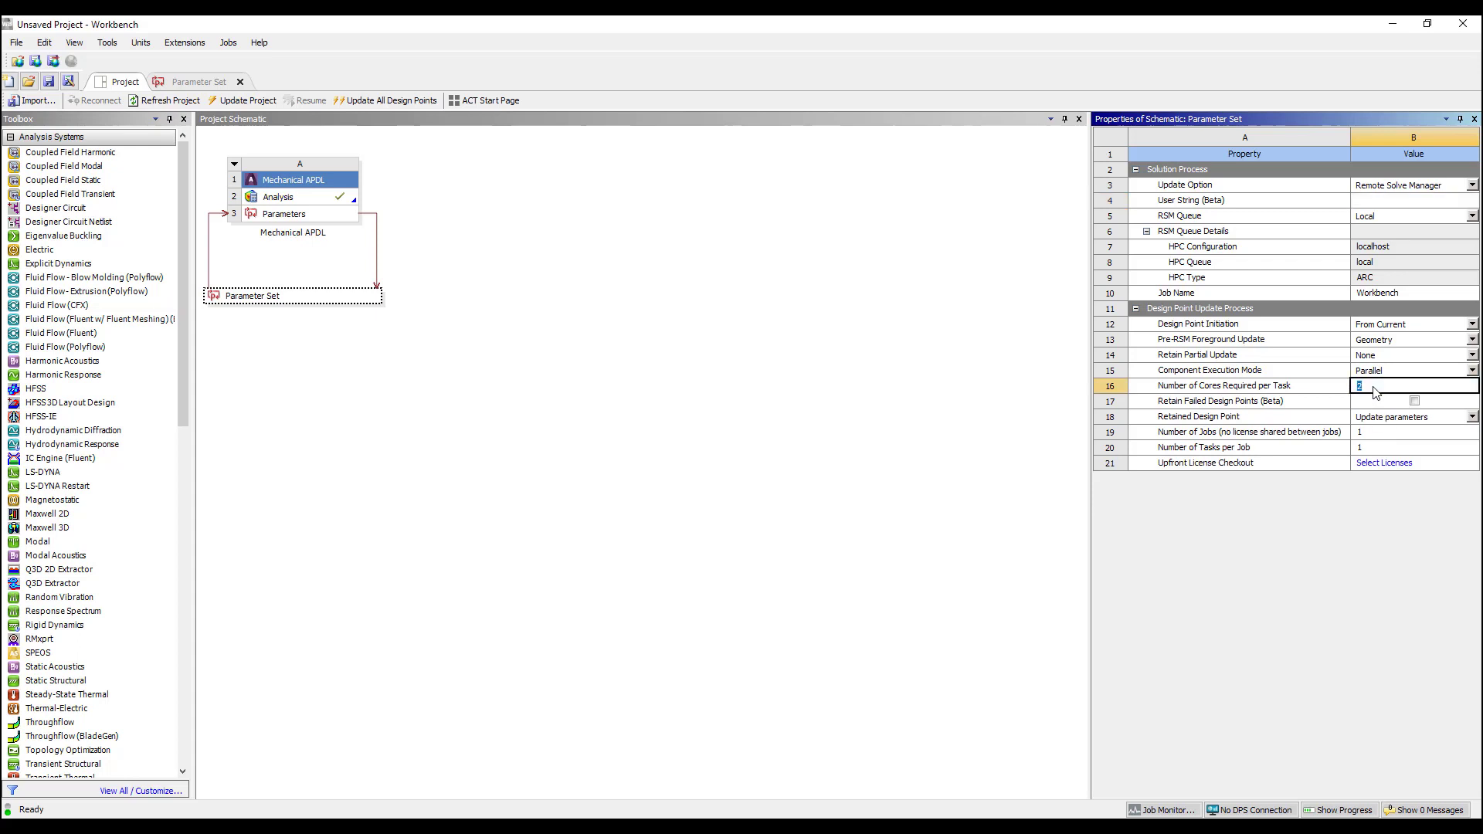
left_click(1380, 448)
type("2")
key("Return")
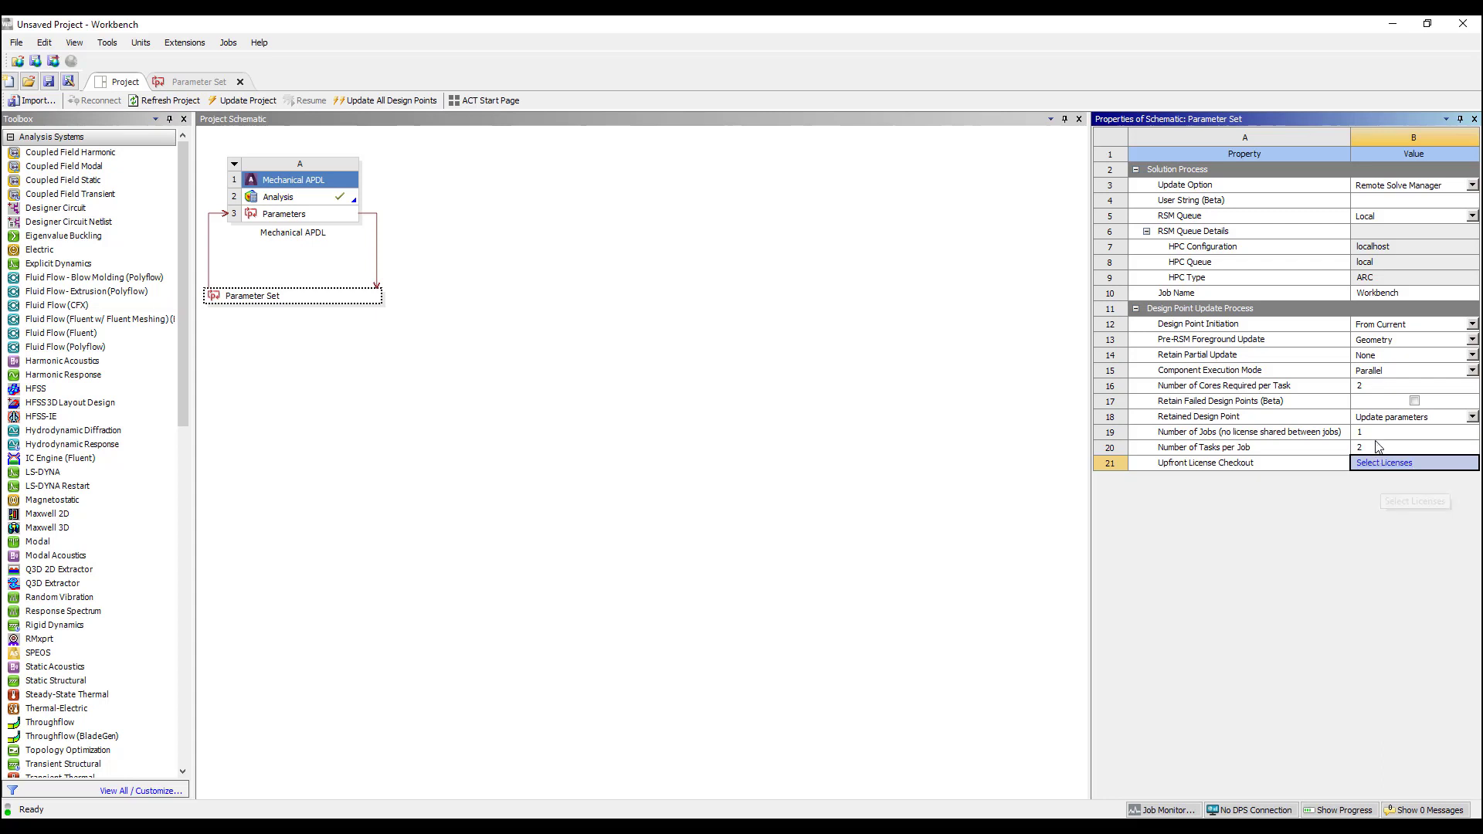
Rework the core and task counts, ending at 2 cores per task and 2 tasks per job
left_click(1377, 387)
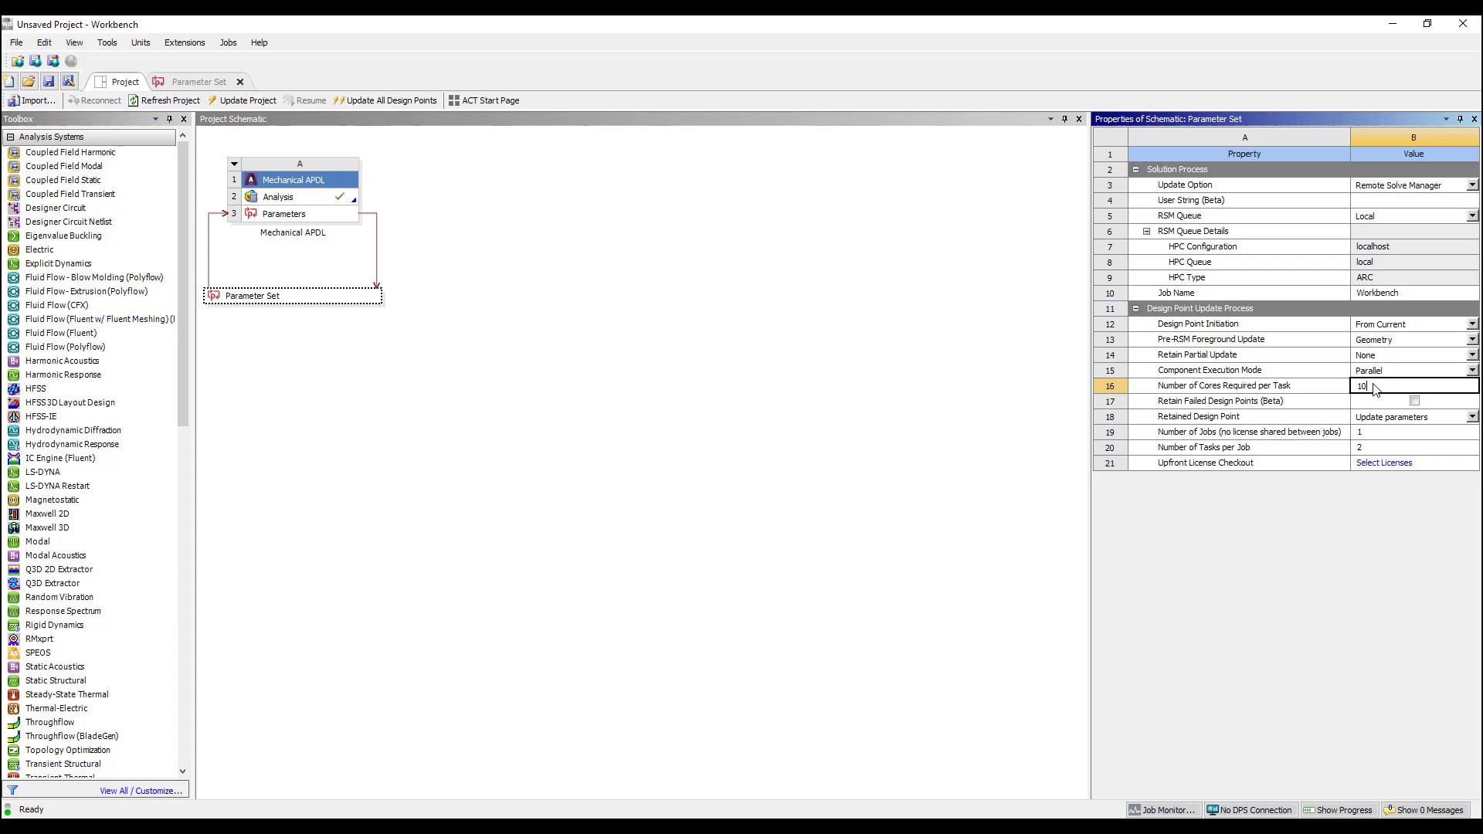
key("BackSpace")
key("BackSpace")
left_click(1388, 449)
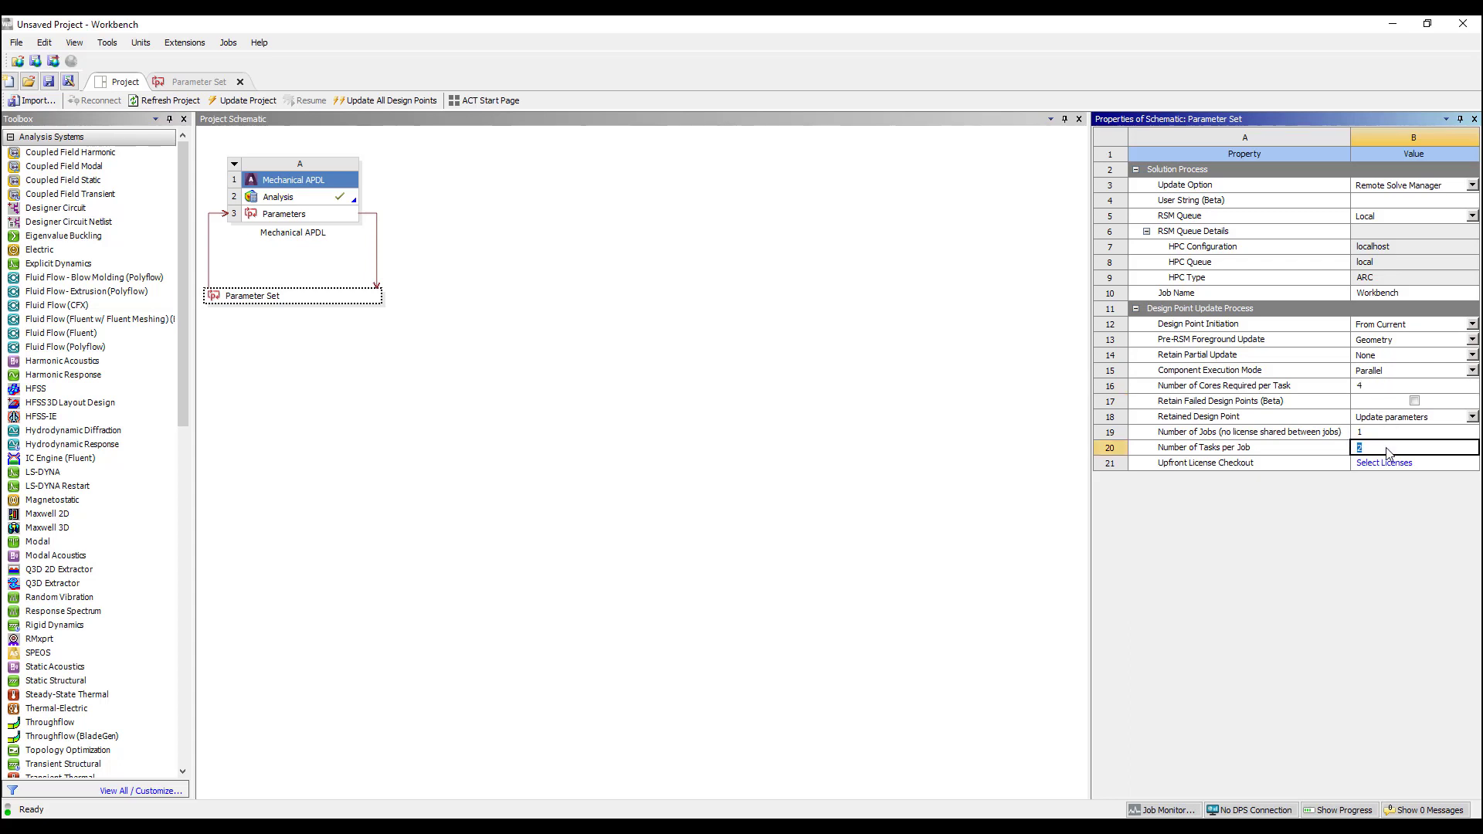
type("10")
left_click(1350, 490)
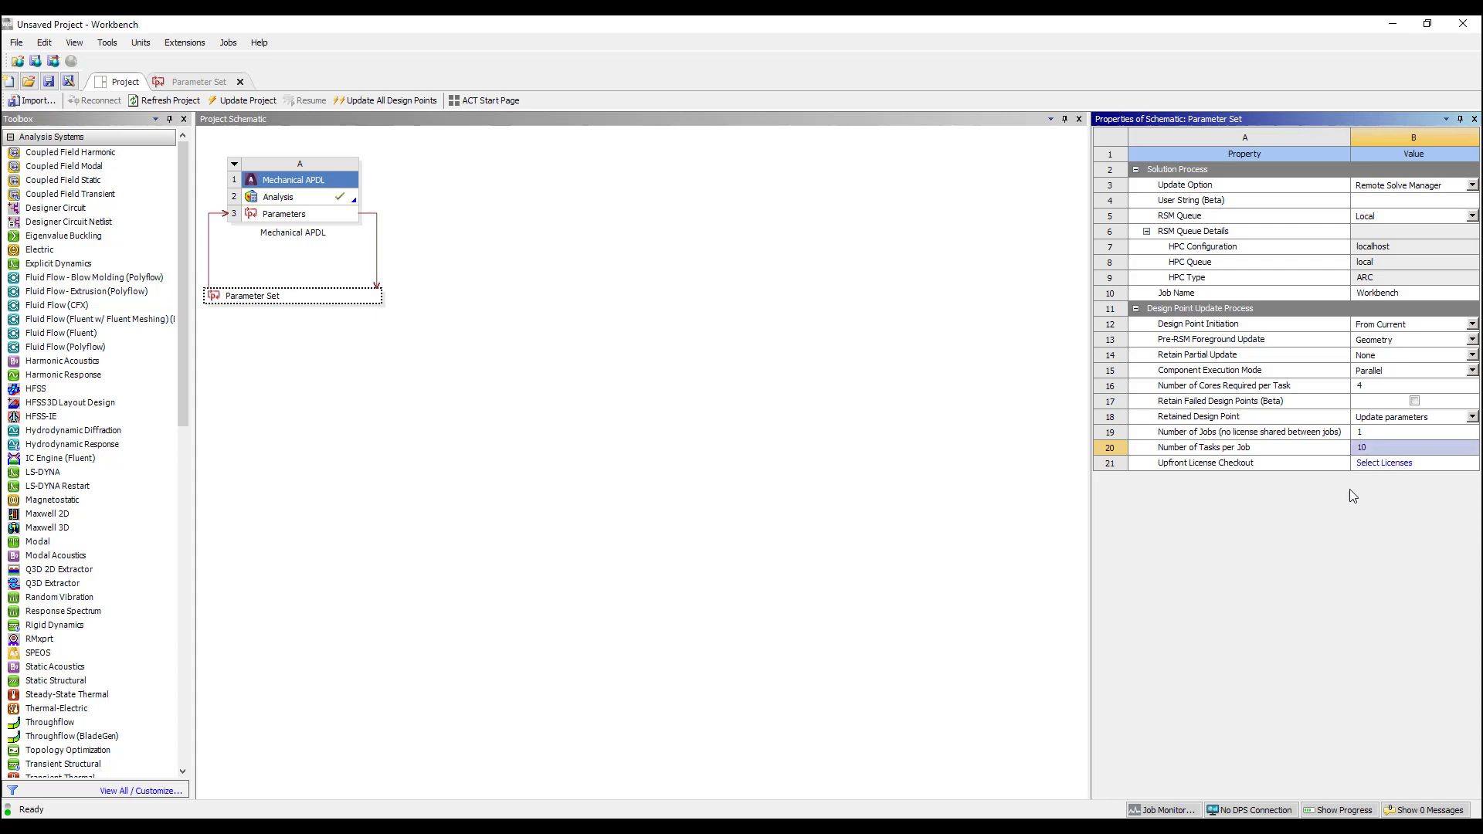
left_click(1375, 389)
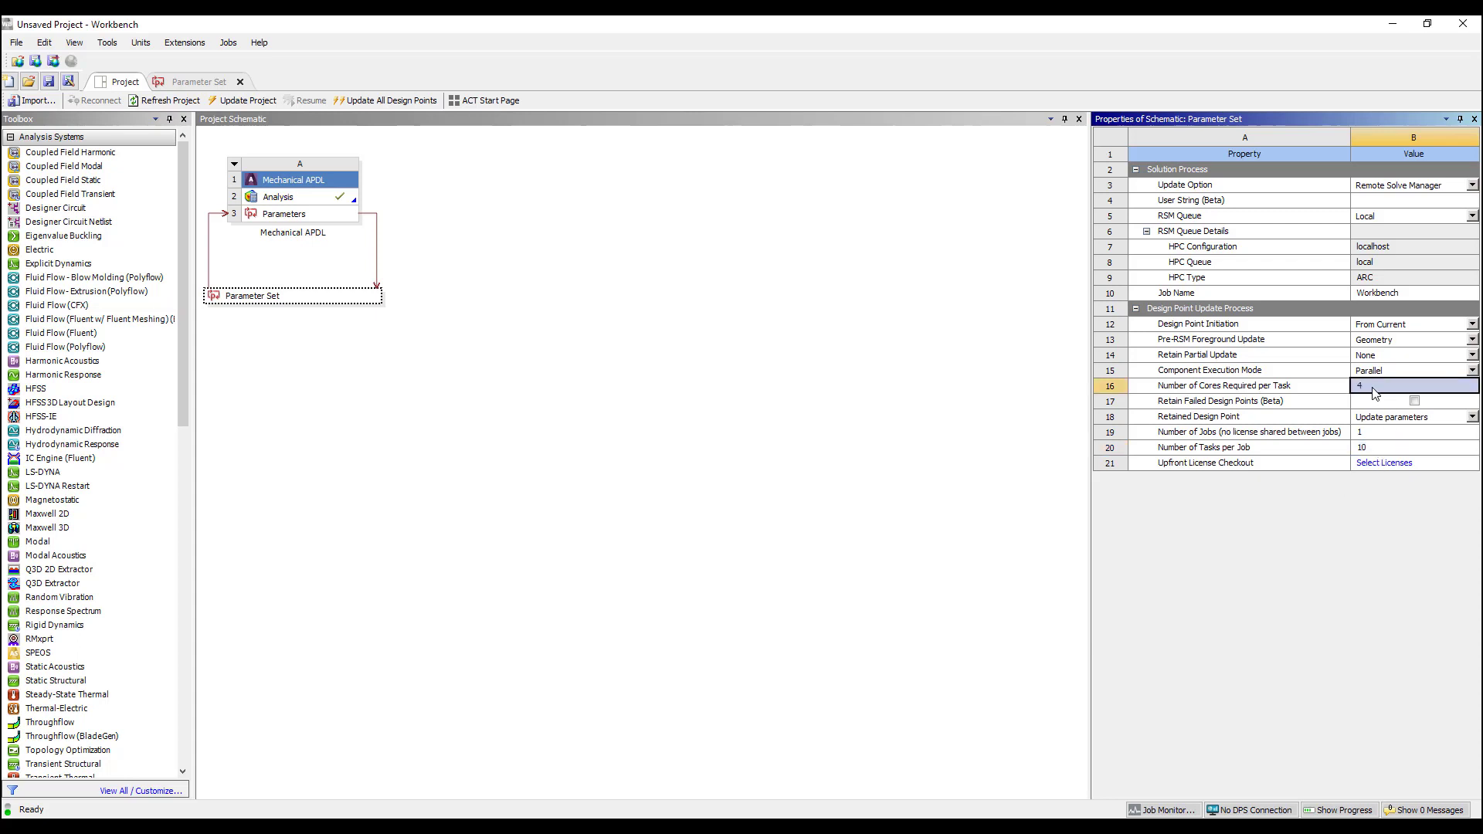
left_click(1375, 392)
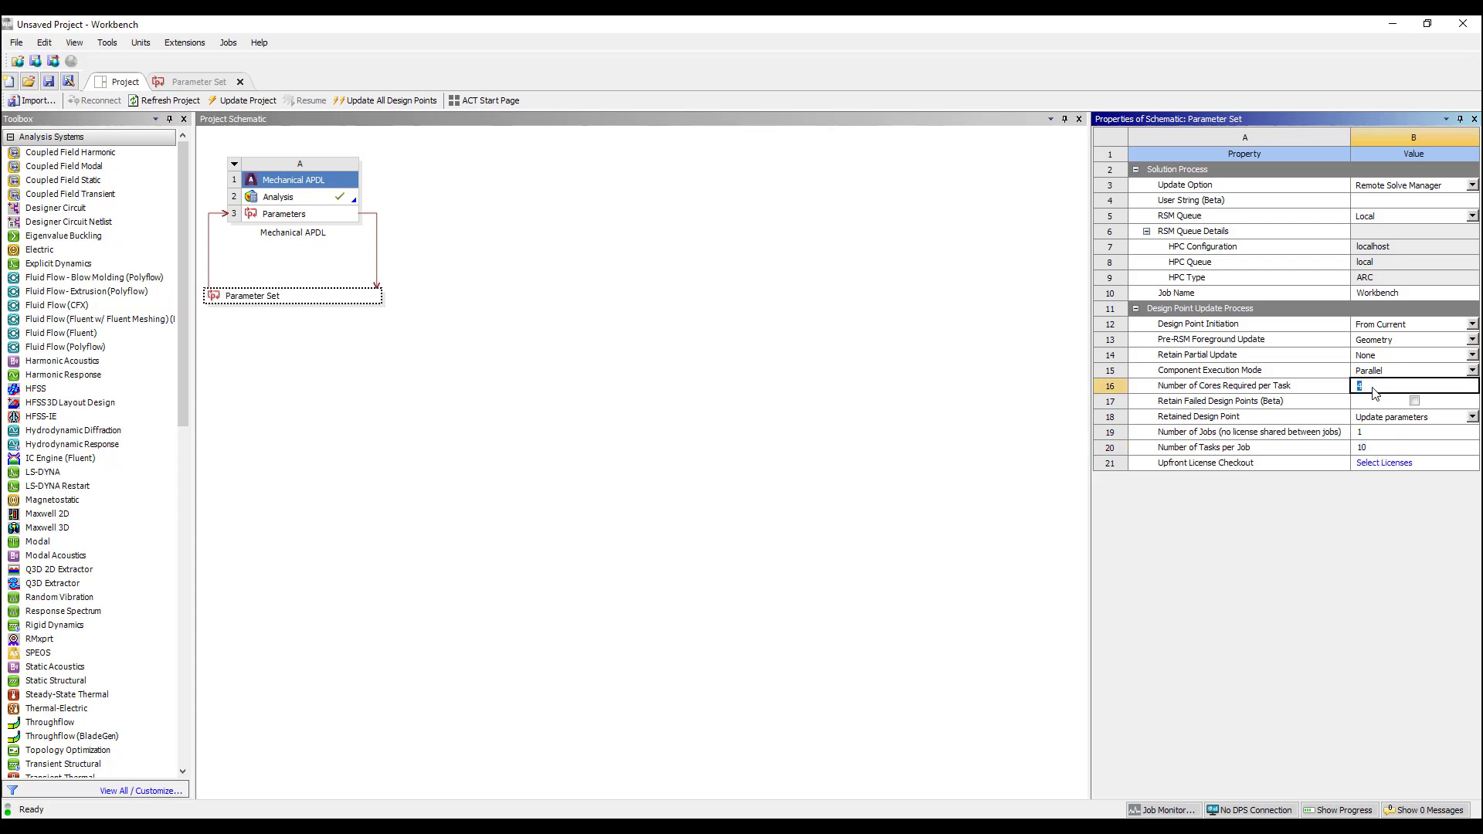
type("2")
left_click(1375, 448)
left_click(1376, 450)
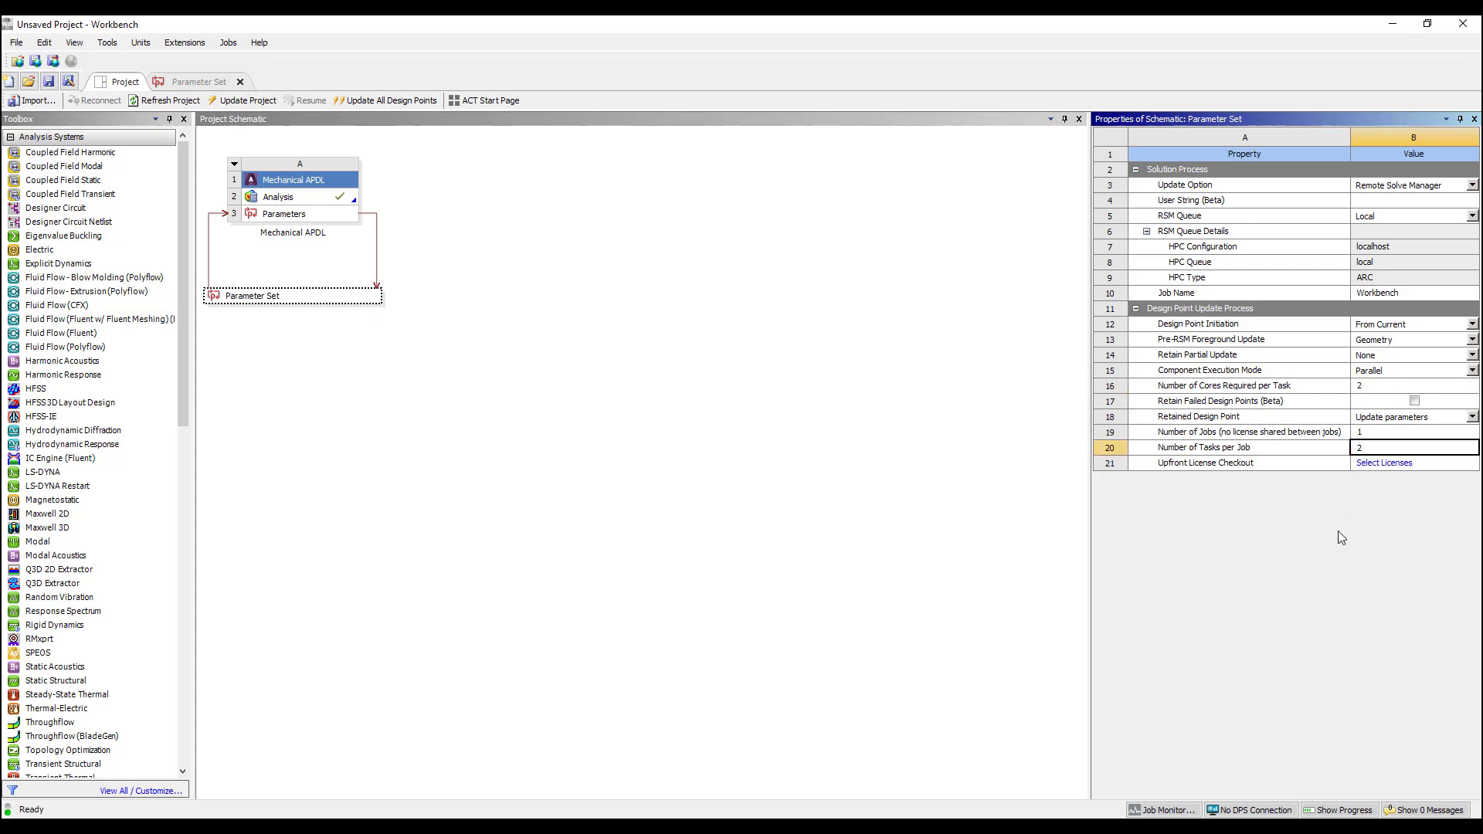
type("2")
key("Return")
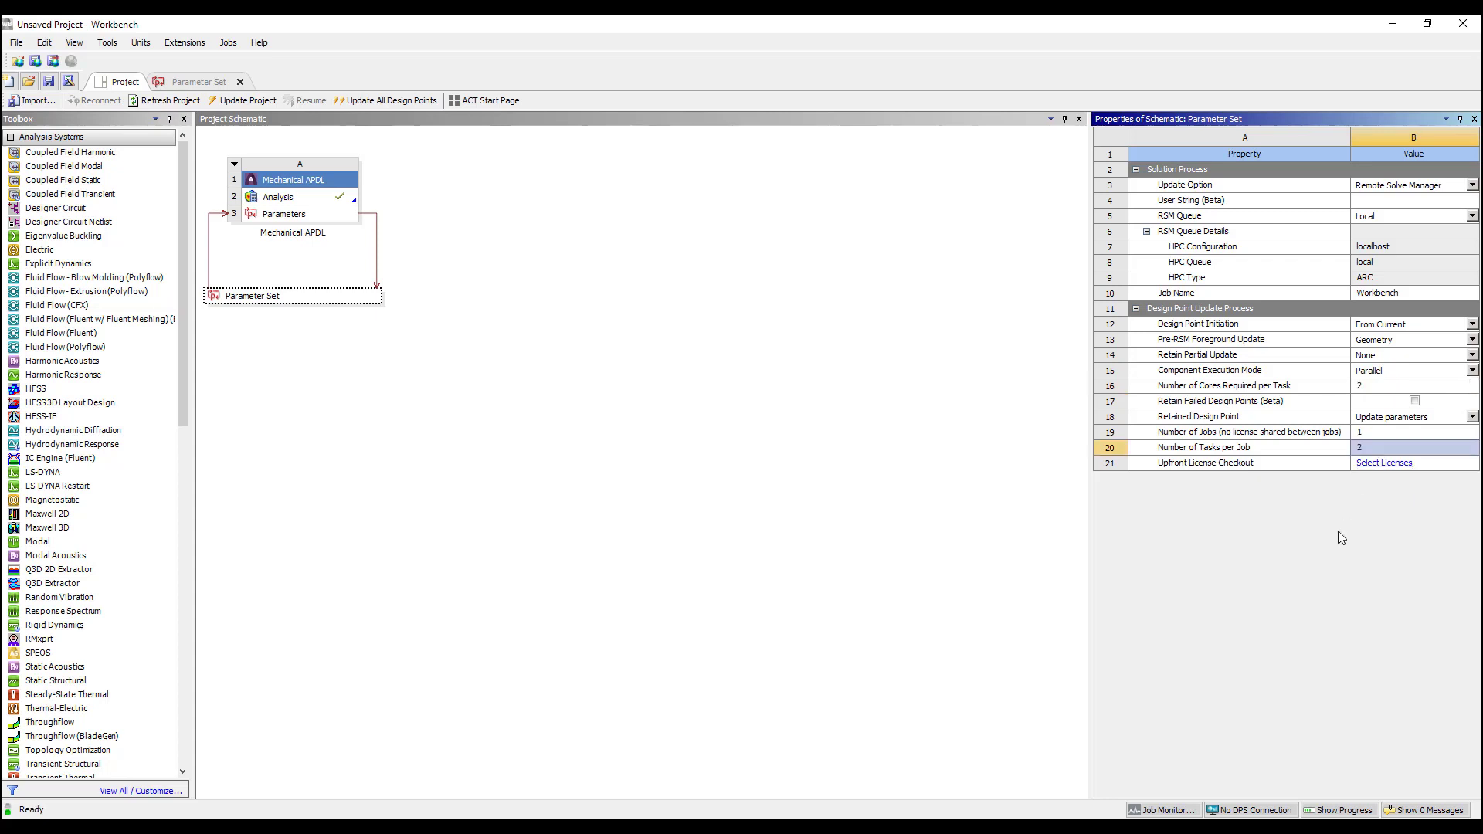
Add ANSYS Mechanical Pro to the selected upfront checkout licenses and confirm with OK
left_click(1380, 465)
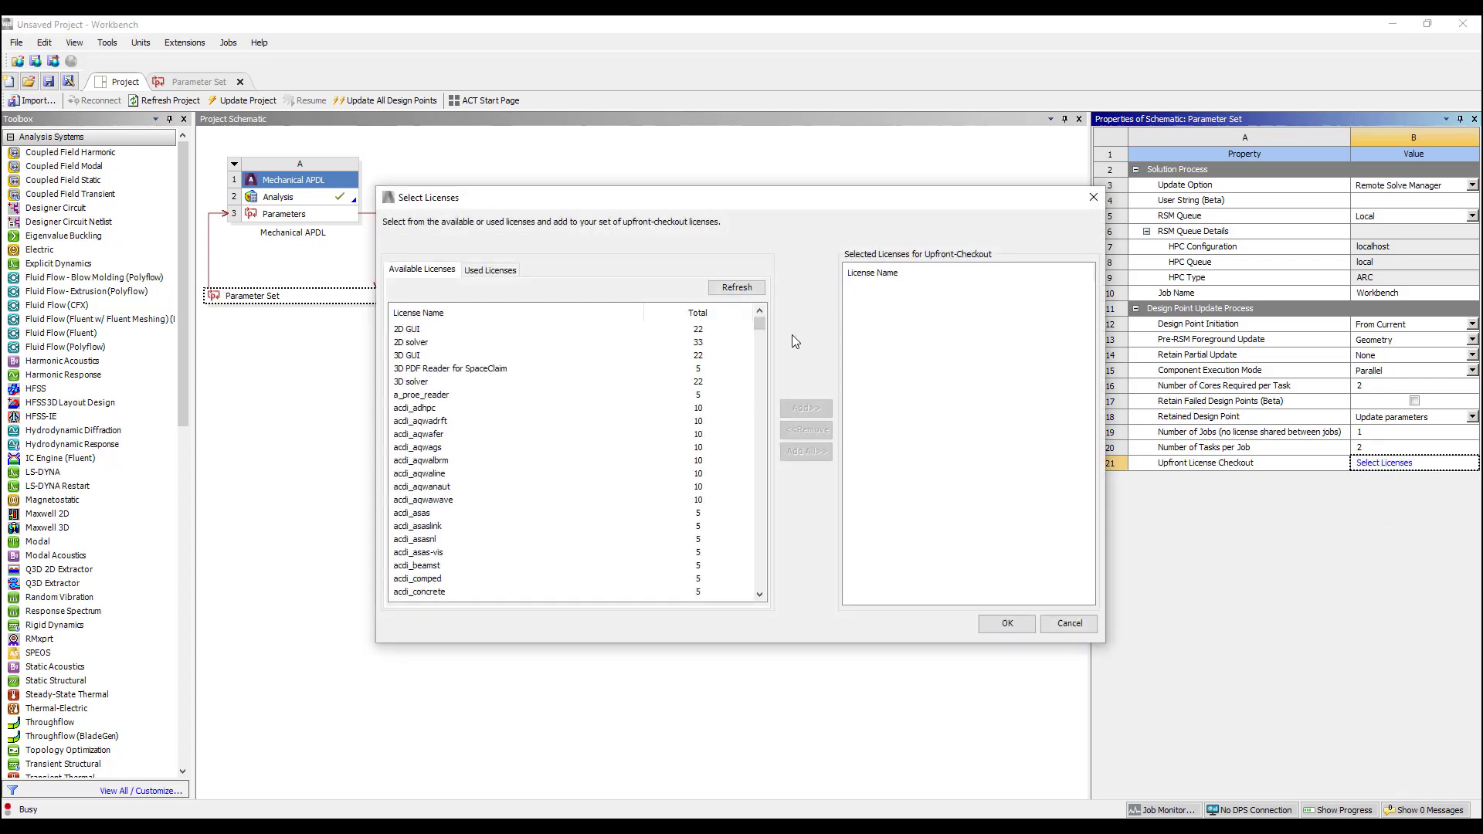
left_click_drag(762, 324, 755, 451)
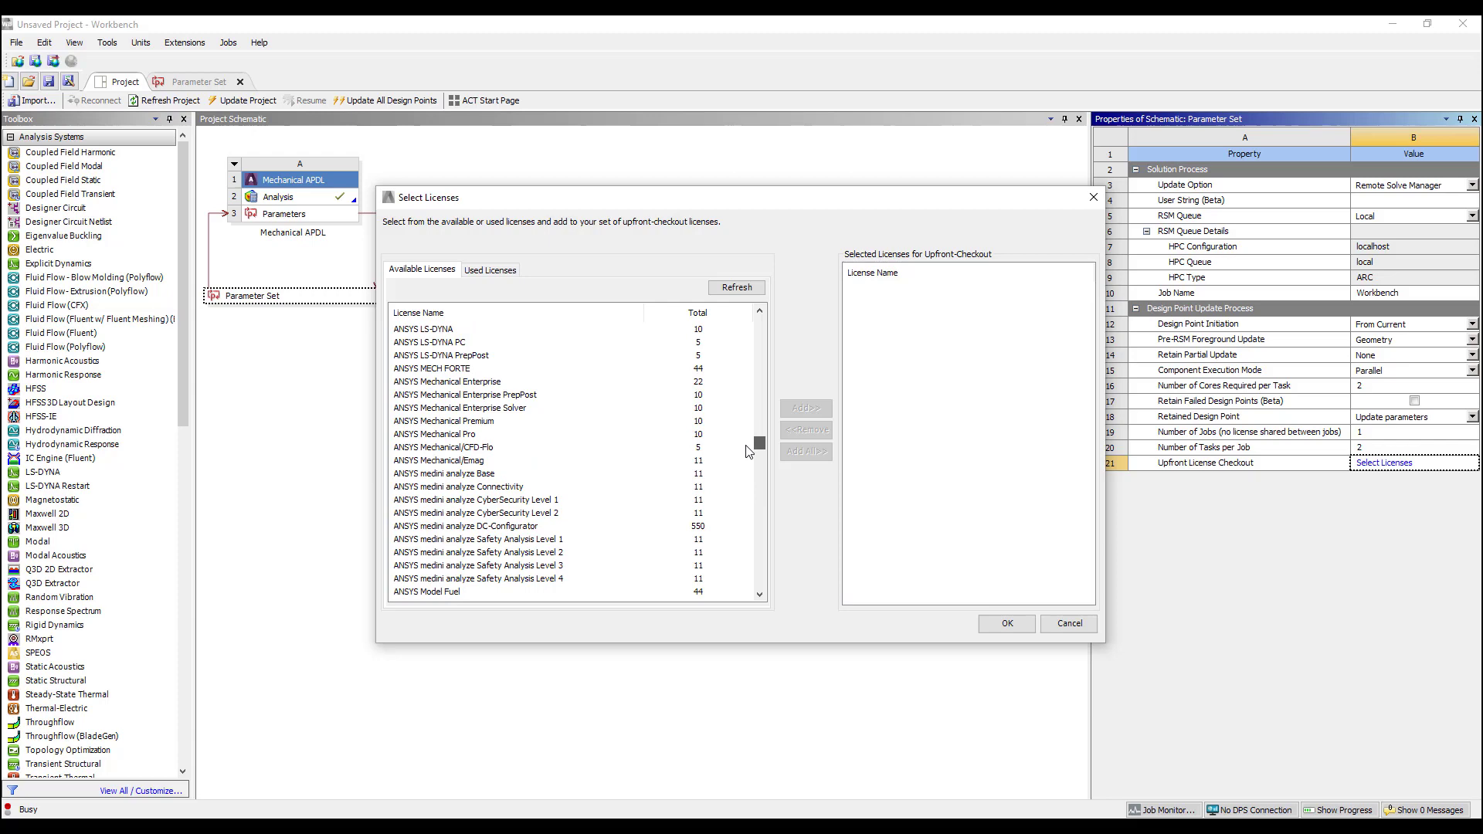
left_click(446, 436)
left_click(805, 408)
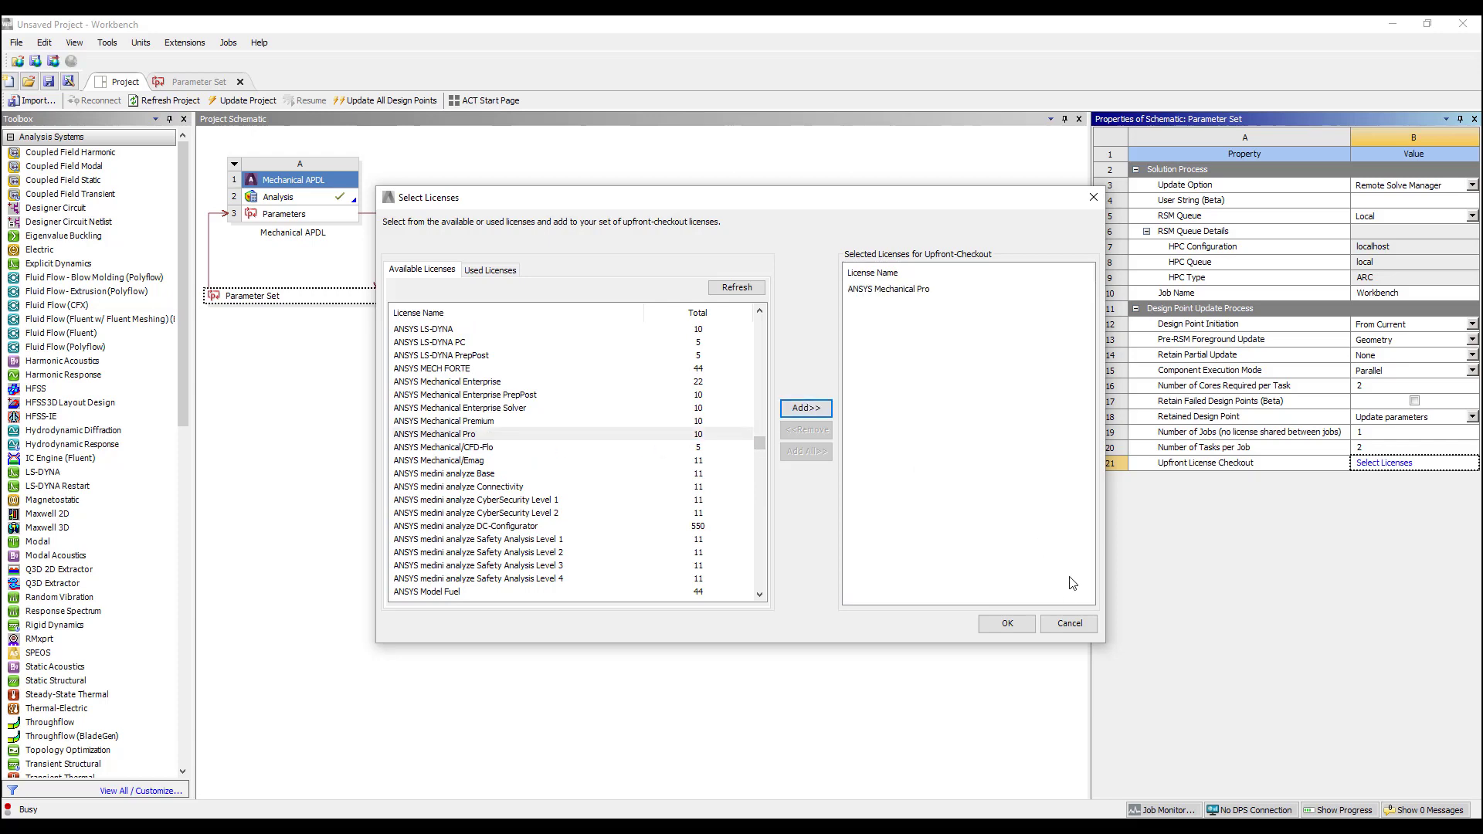
left_click(1008, 624)
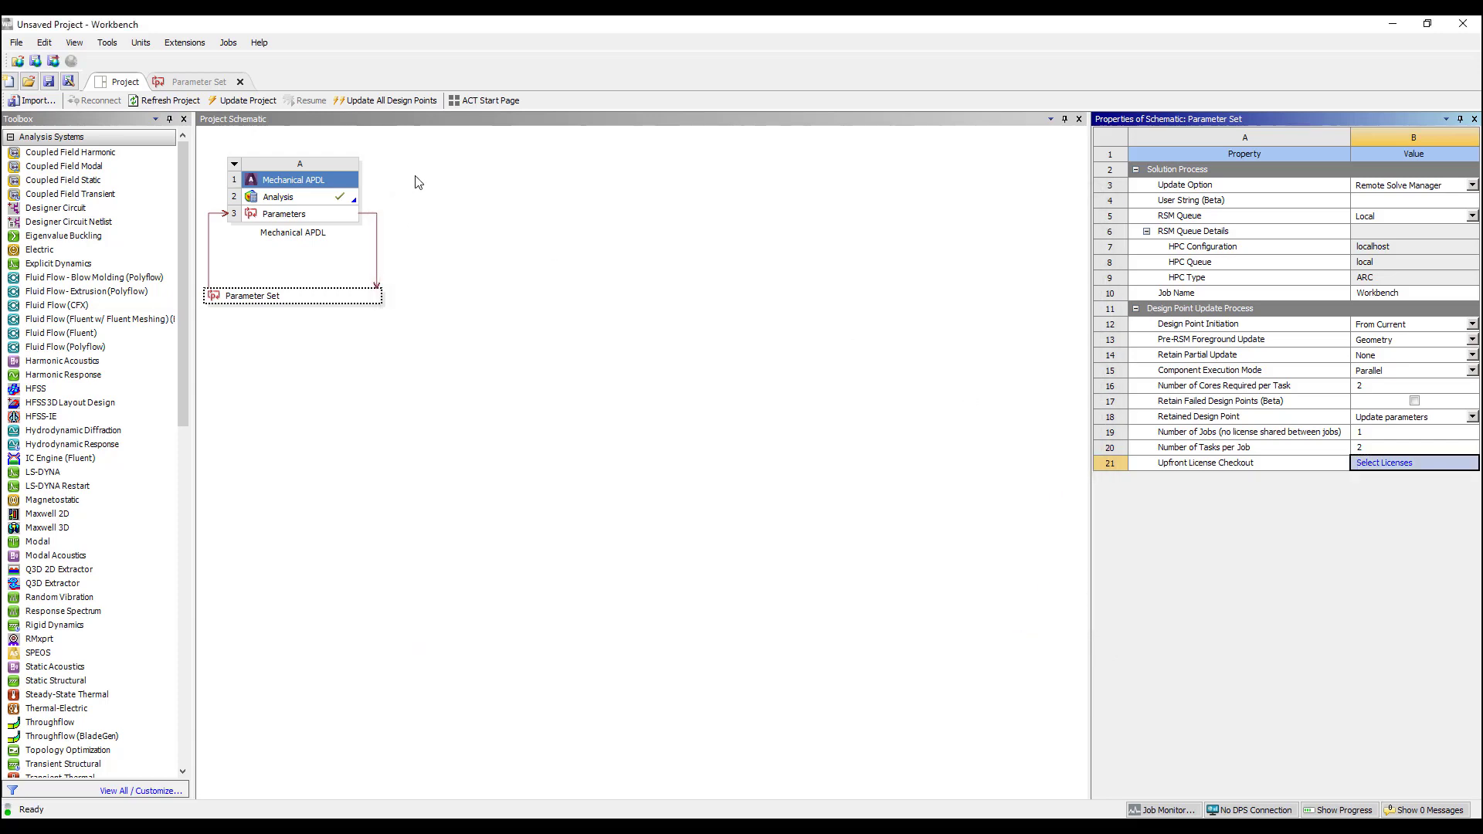
Start updating all design points and, when asked to save, browse to DATA (D:) > Demo > mechanical
left_click(394, 104)
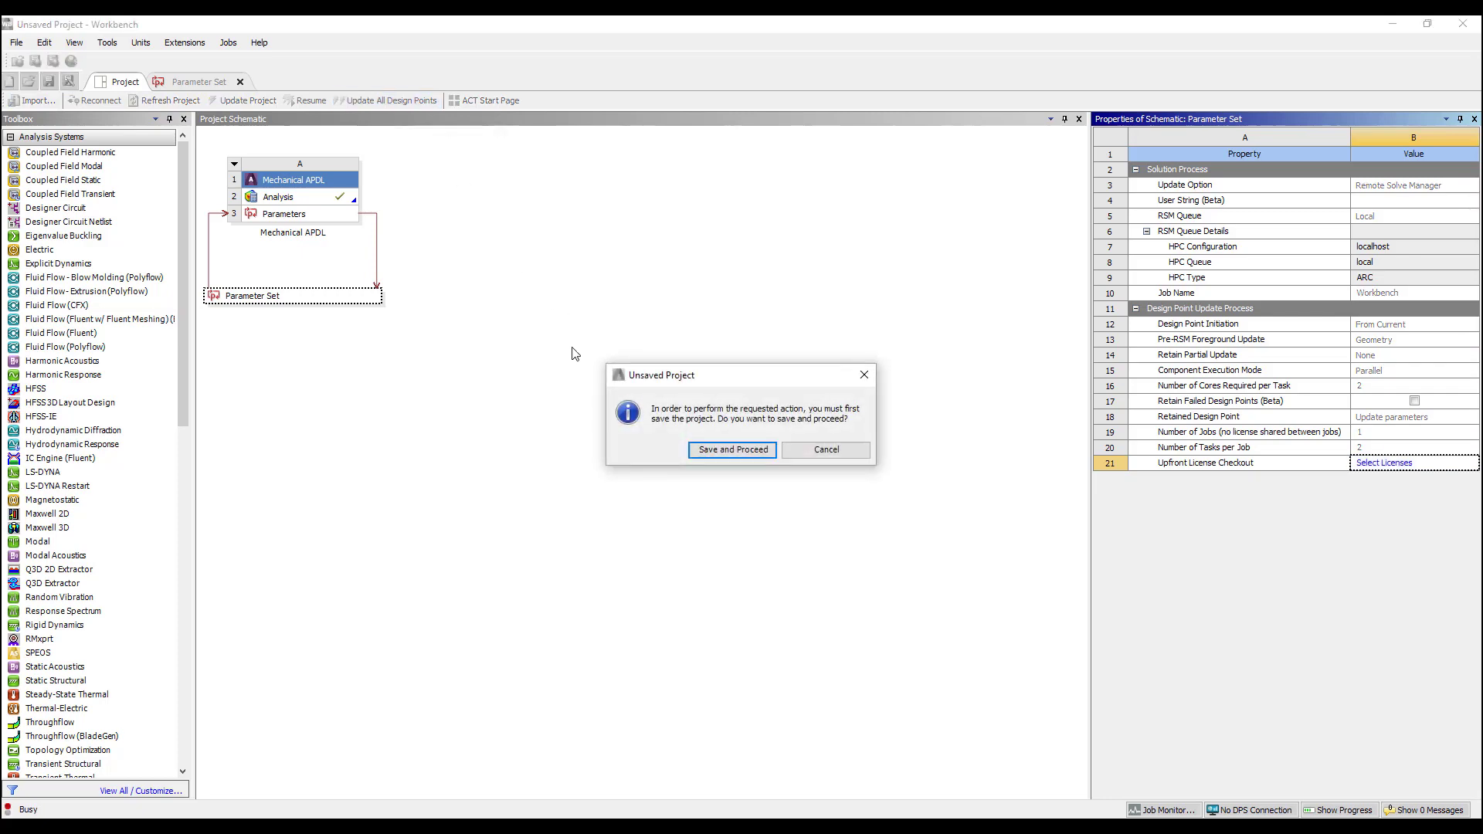
left_click(746, 456)
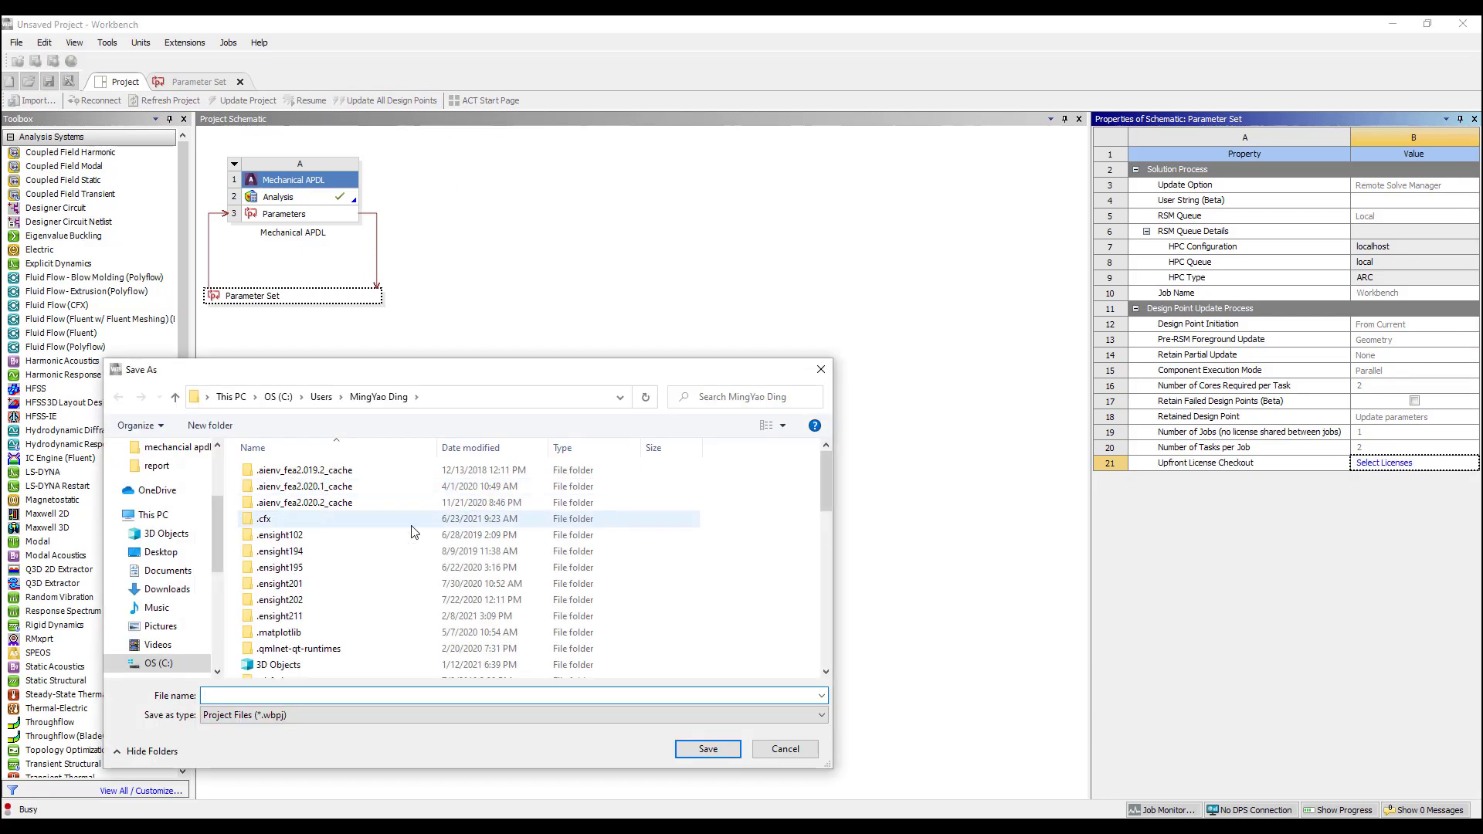
scroll(163, 658, "down", 1)
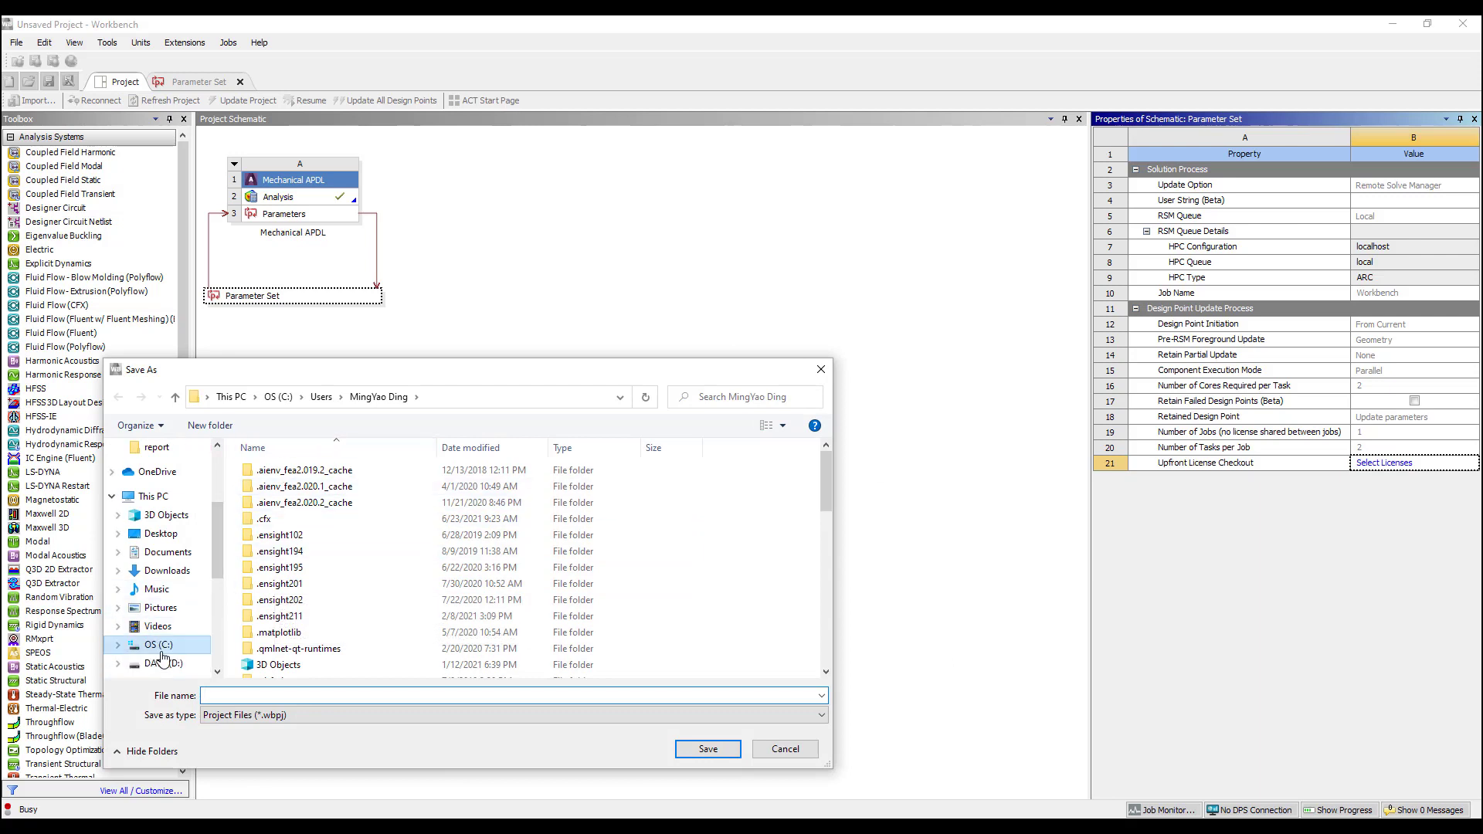
left_click(163, 662)
left_click(283, 525)
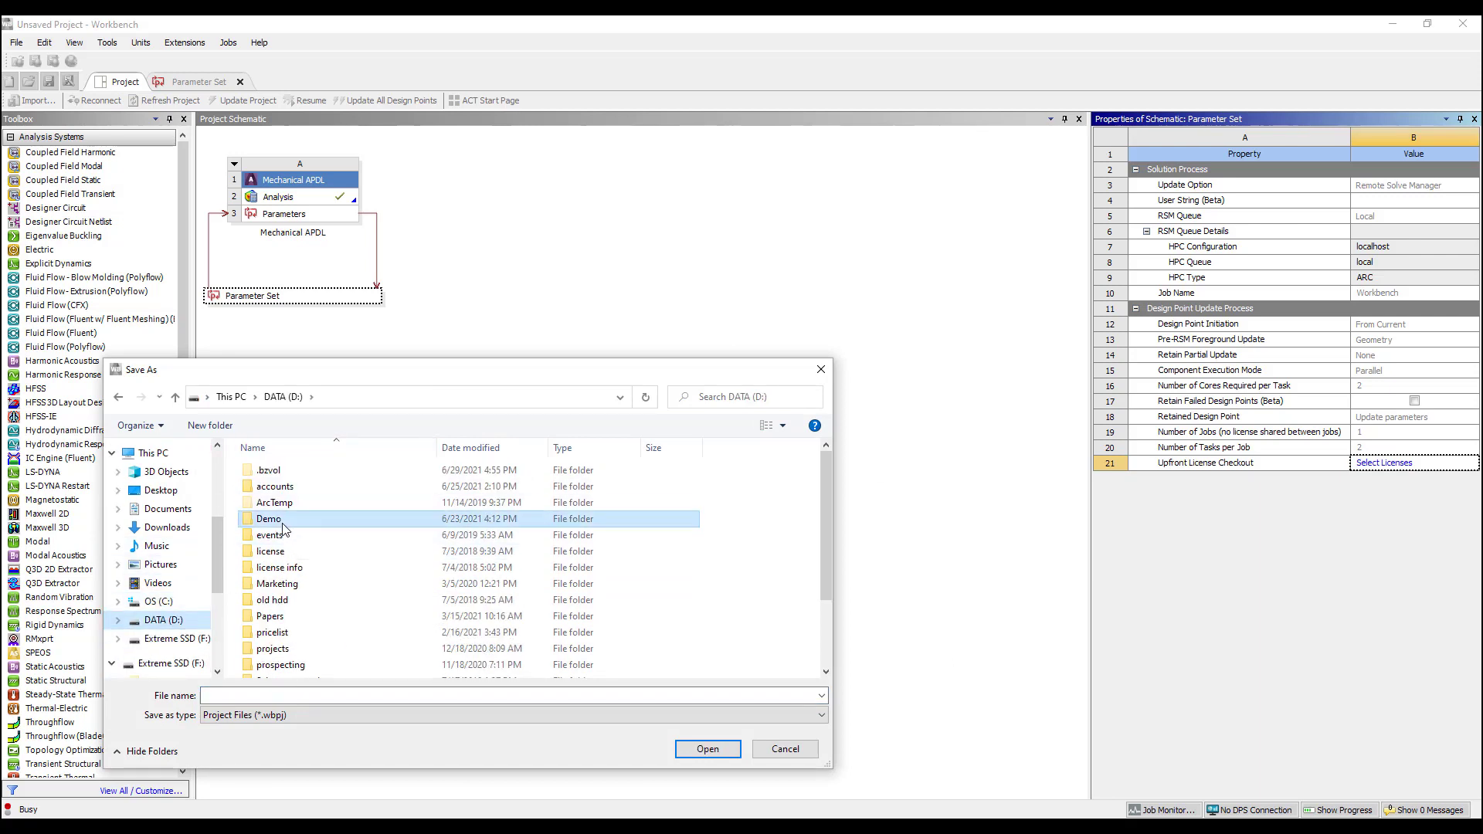
double_click(283, 528)
scroll(308, 579, "down", 2)
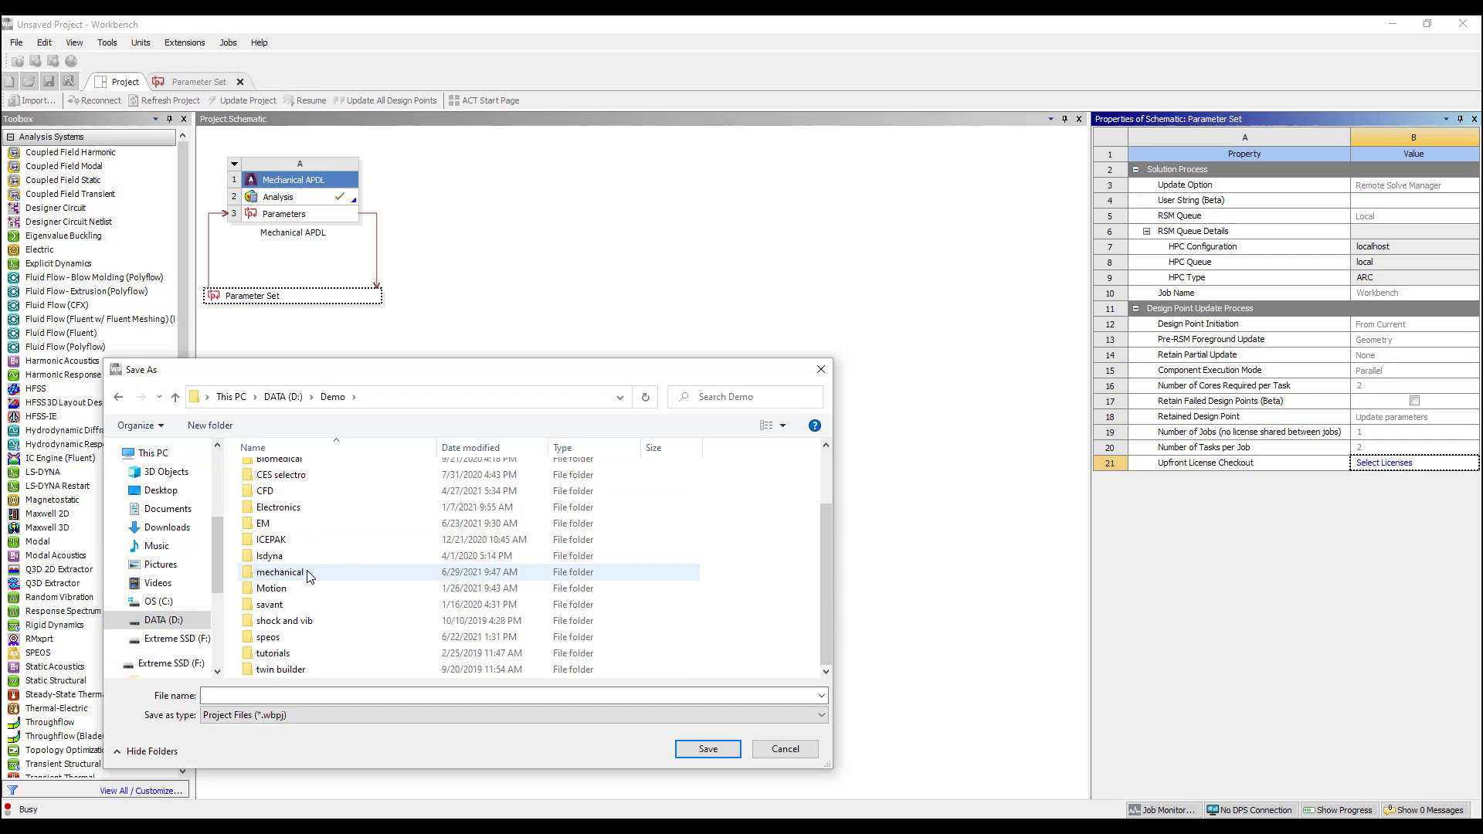
double_click(308, 573)
Save the project as clusterExample in the apdl folder
scroll(328, 598, "down", 3)
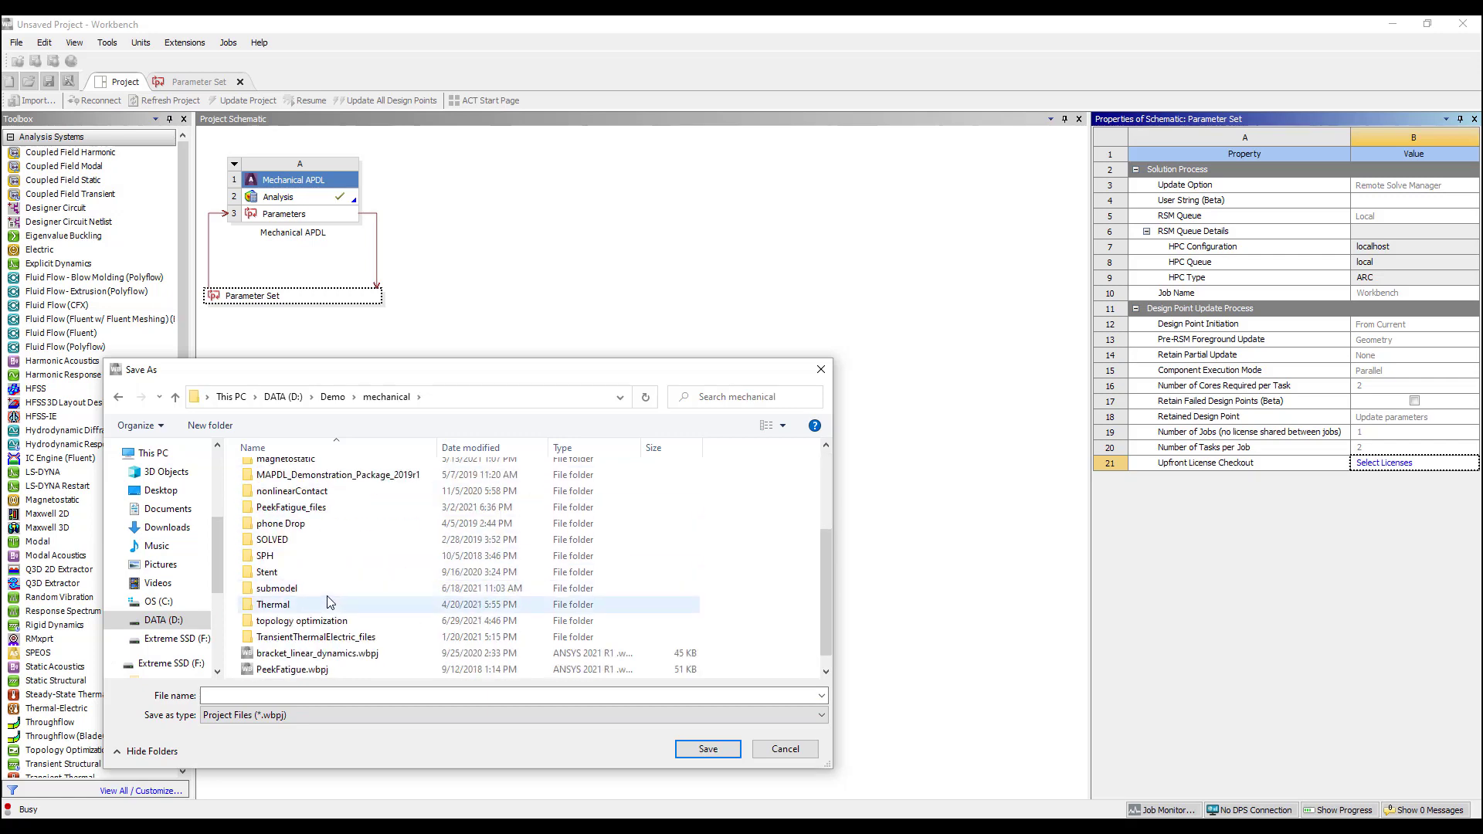
scroll(328, 602, "up", 3)
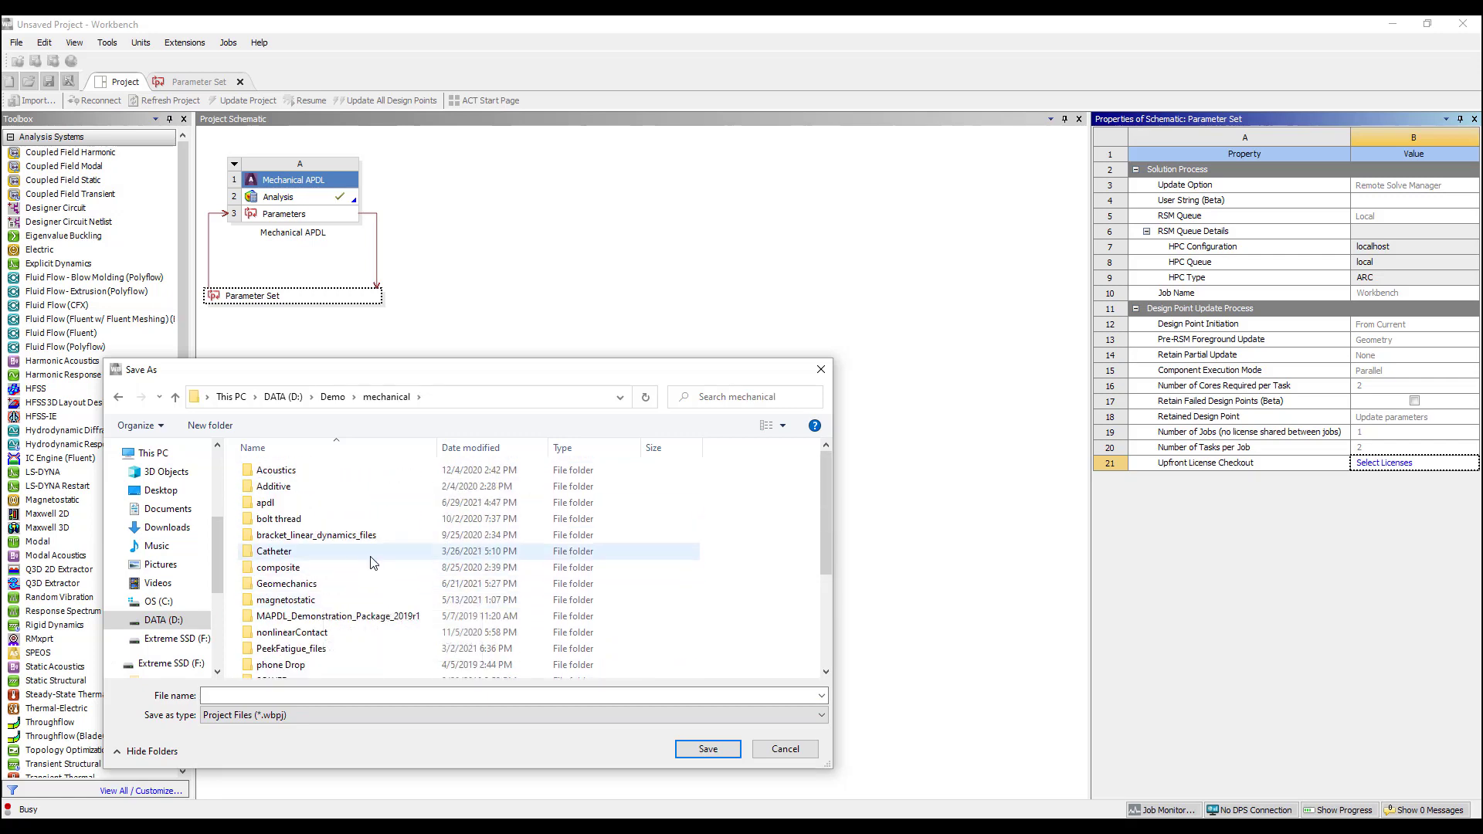
double_click(286, 500)
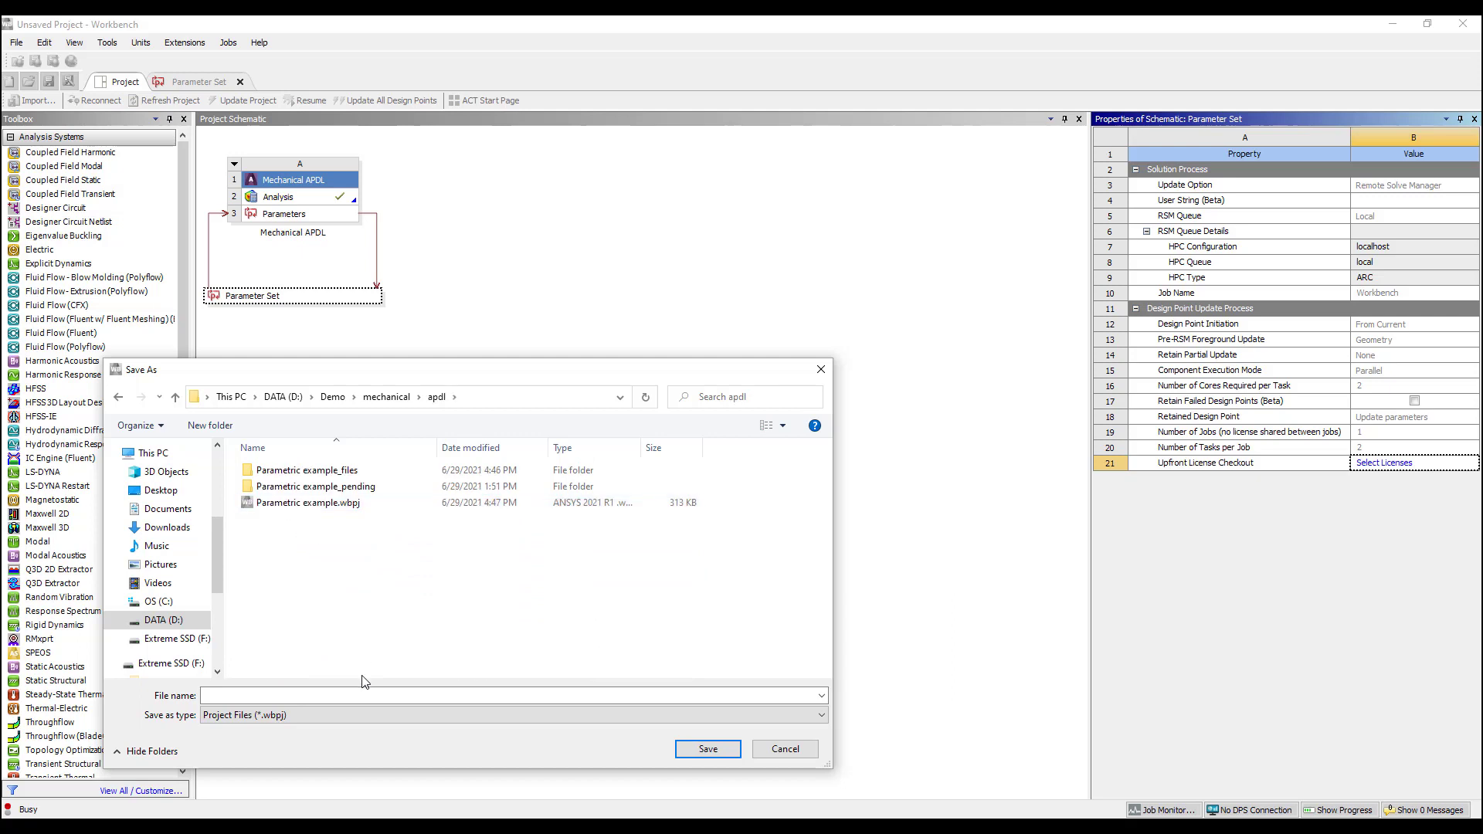
left_click(356, 696)
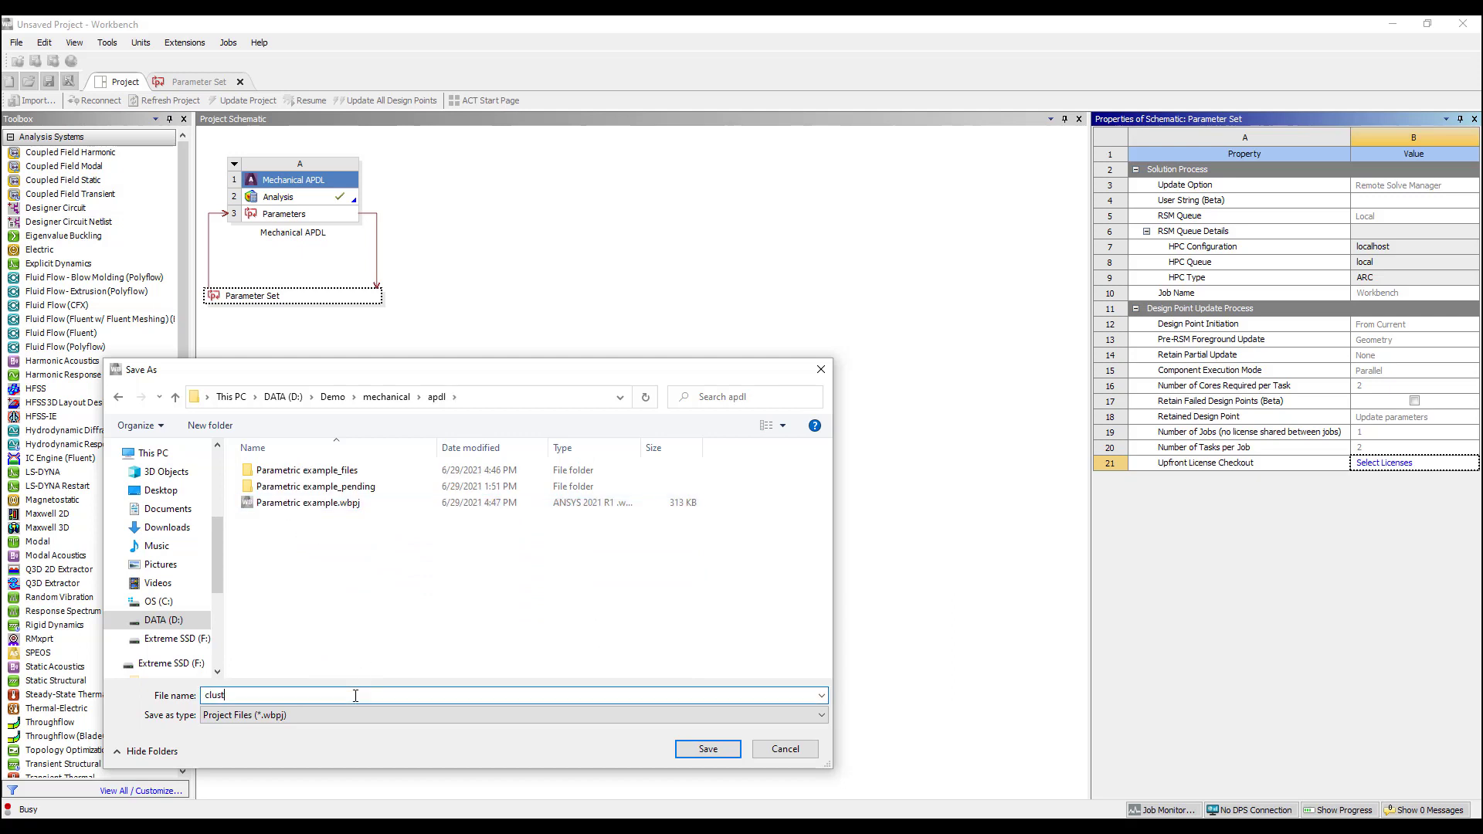
type("clusterExample")
key("Return")
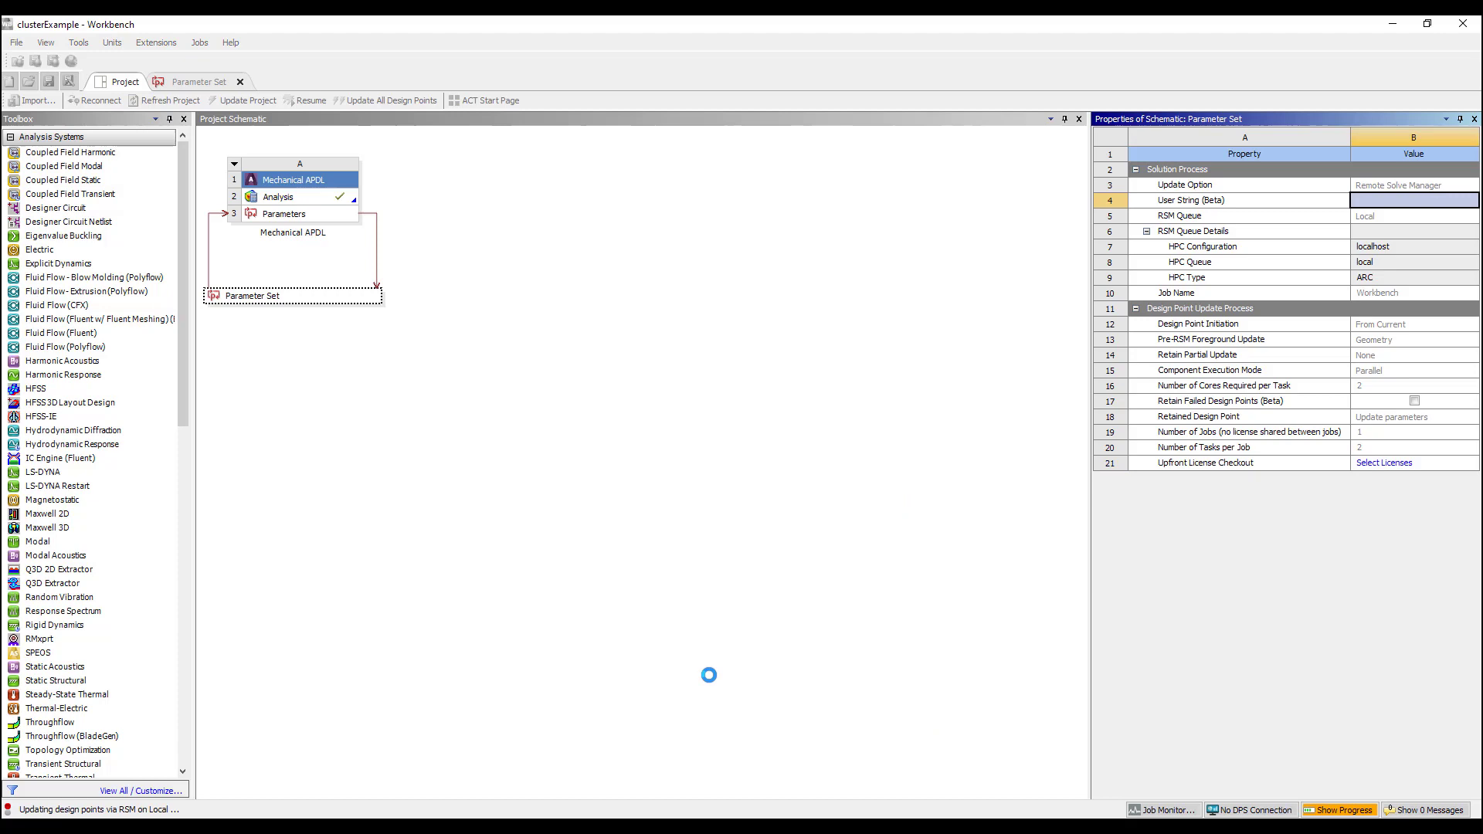
Open the Job Monitor for the design point update and deselect the Parameter Set
key("super")
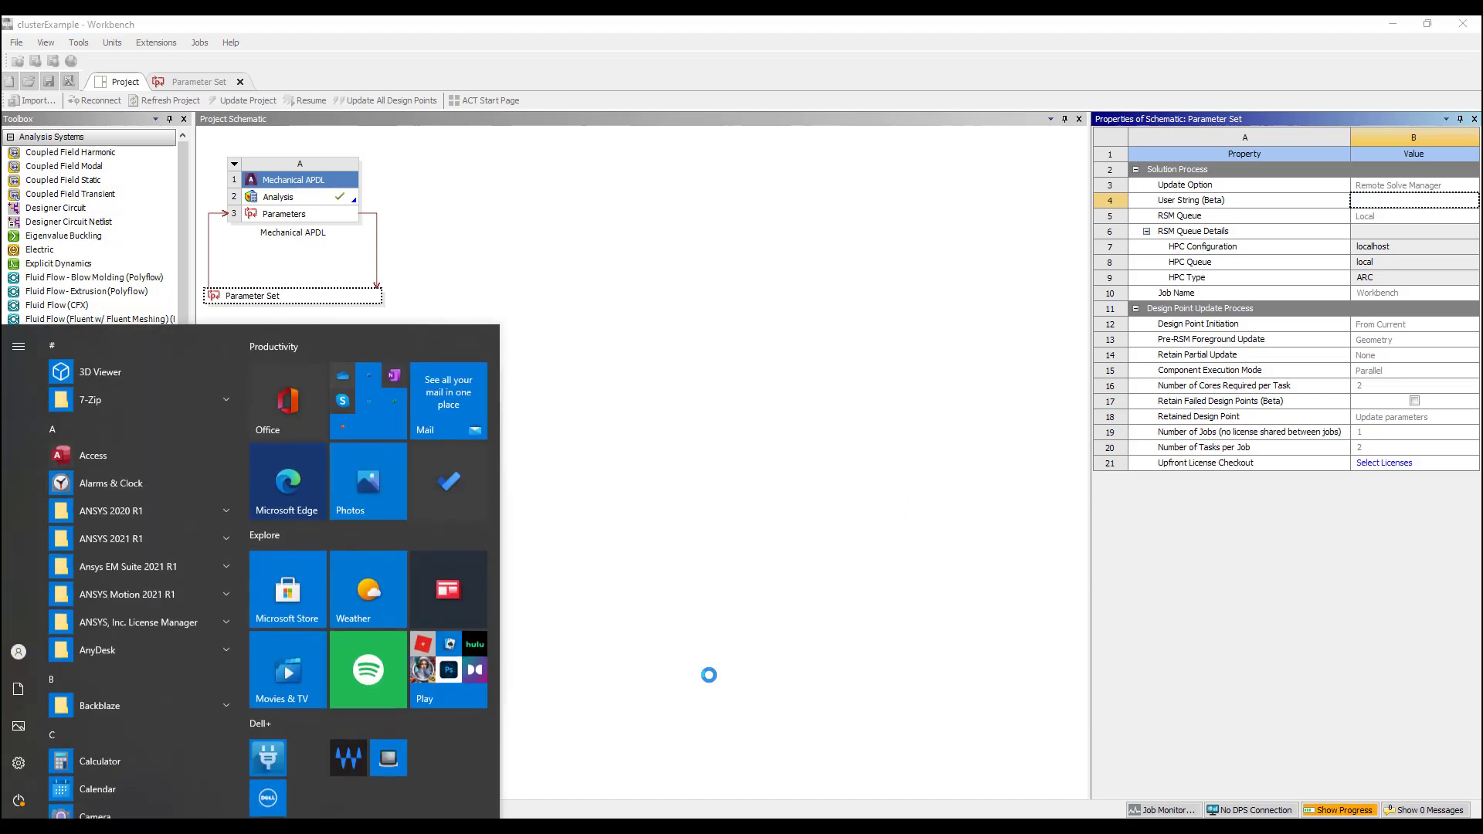
key("super")
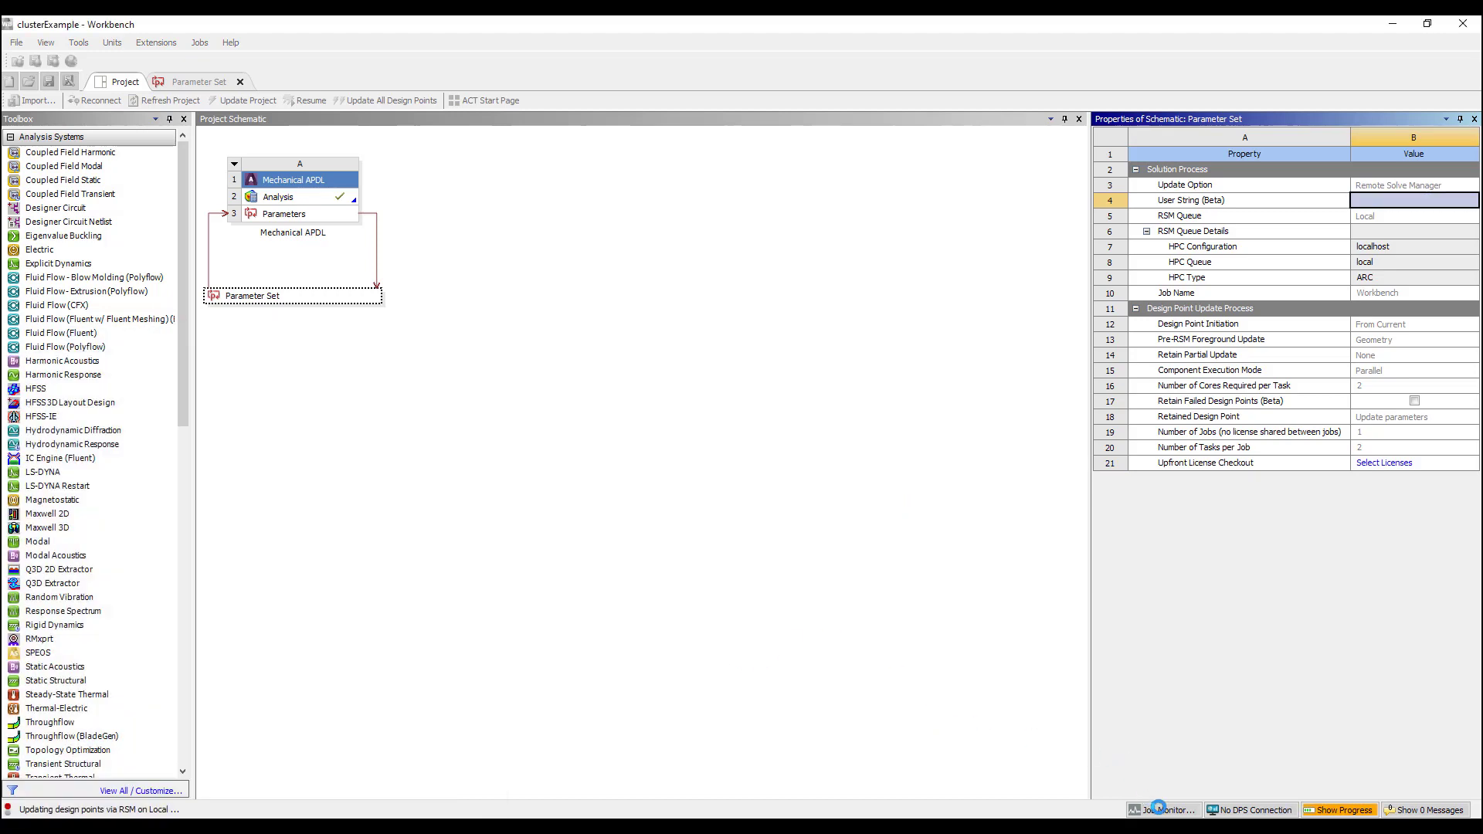
left_click(1162, 810)
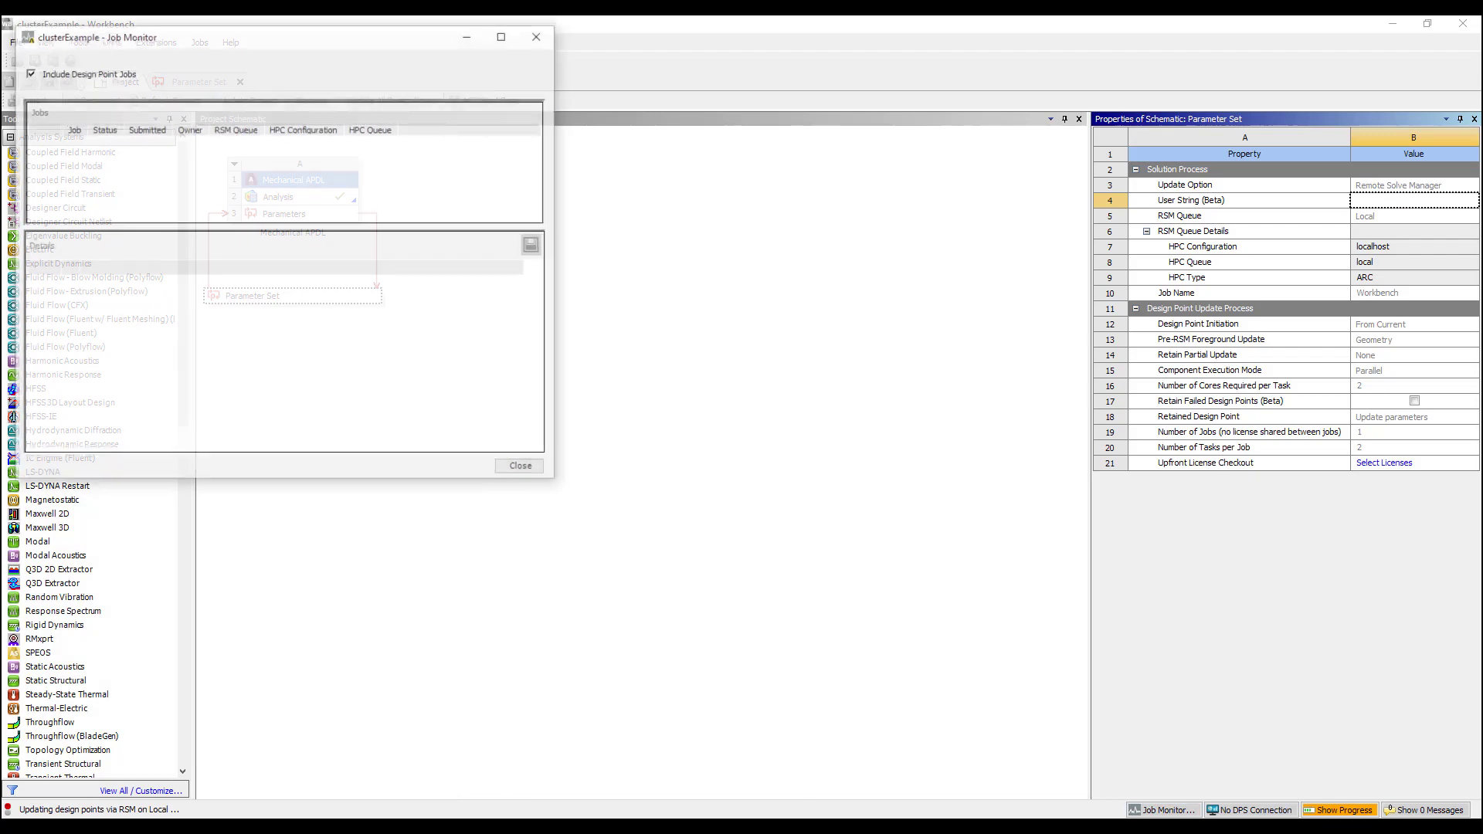
left_click(606, 480)
left_click(887, 342)
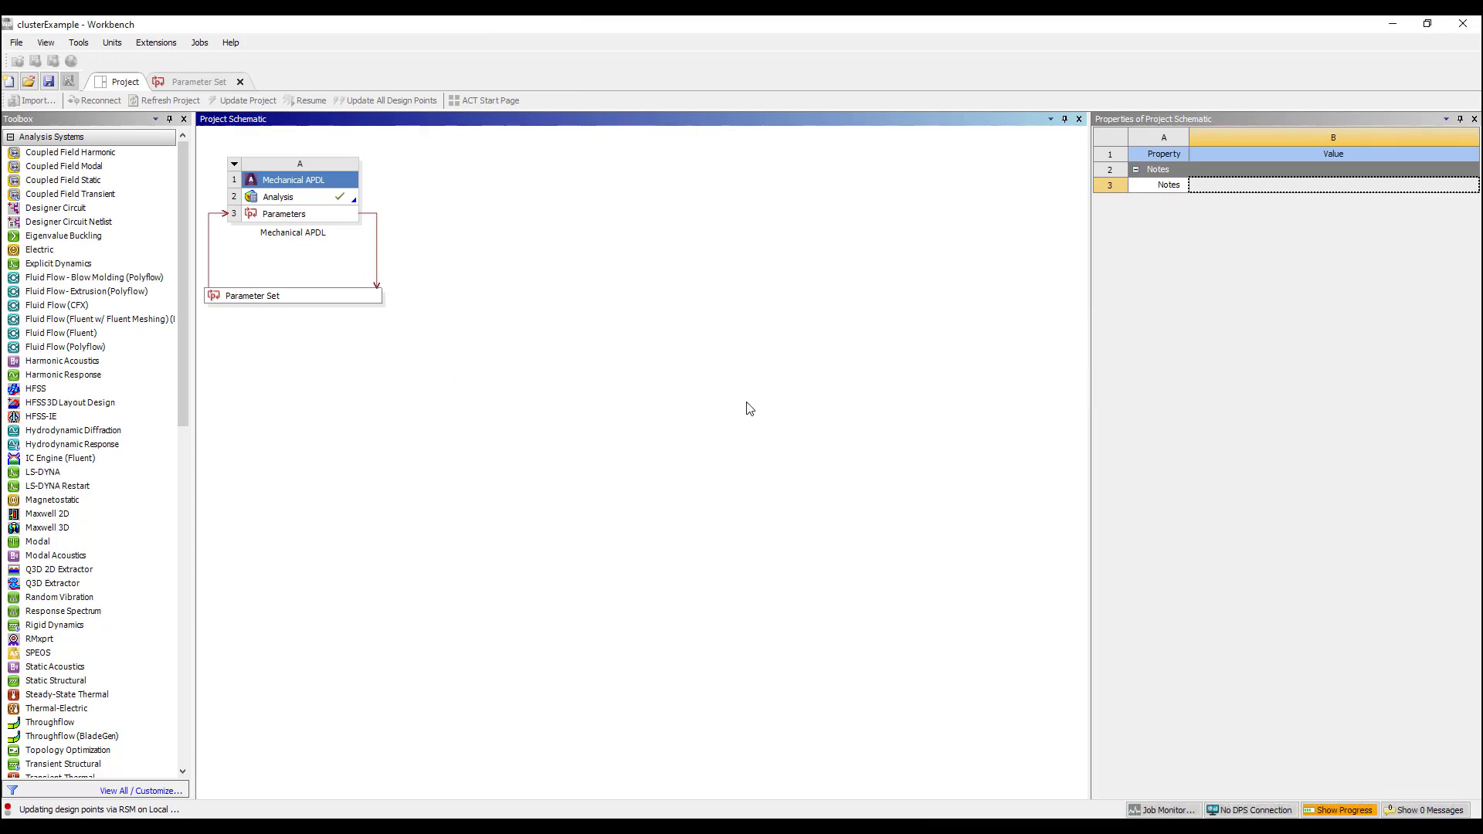
Select the DesignPoints-clusterExample job, enlarge the Job Monitor and scroll through its Details log
left_click(1156, 811)
left_click(184, 146)
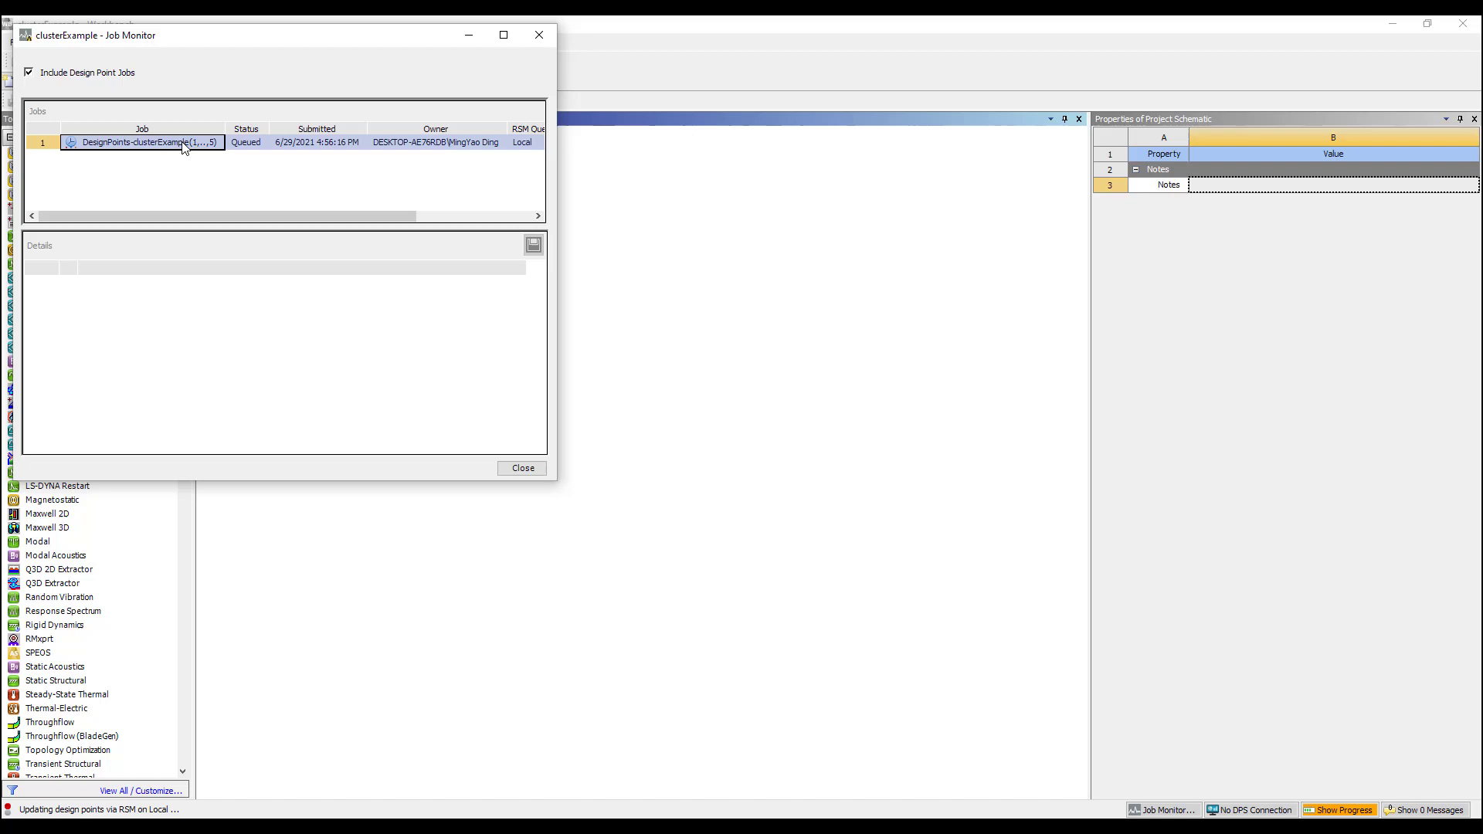
left_click_drag(556, 480, 693, 612)
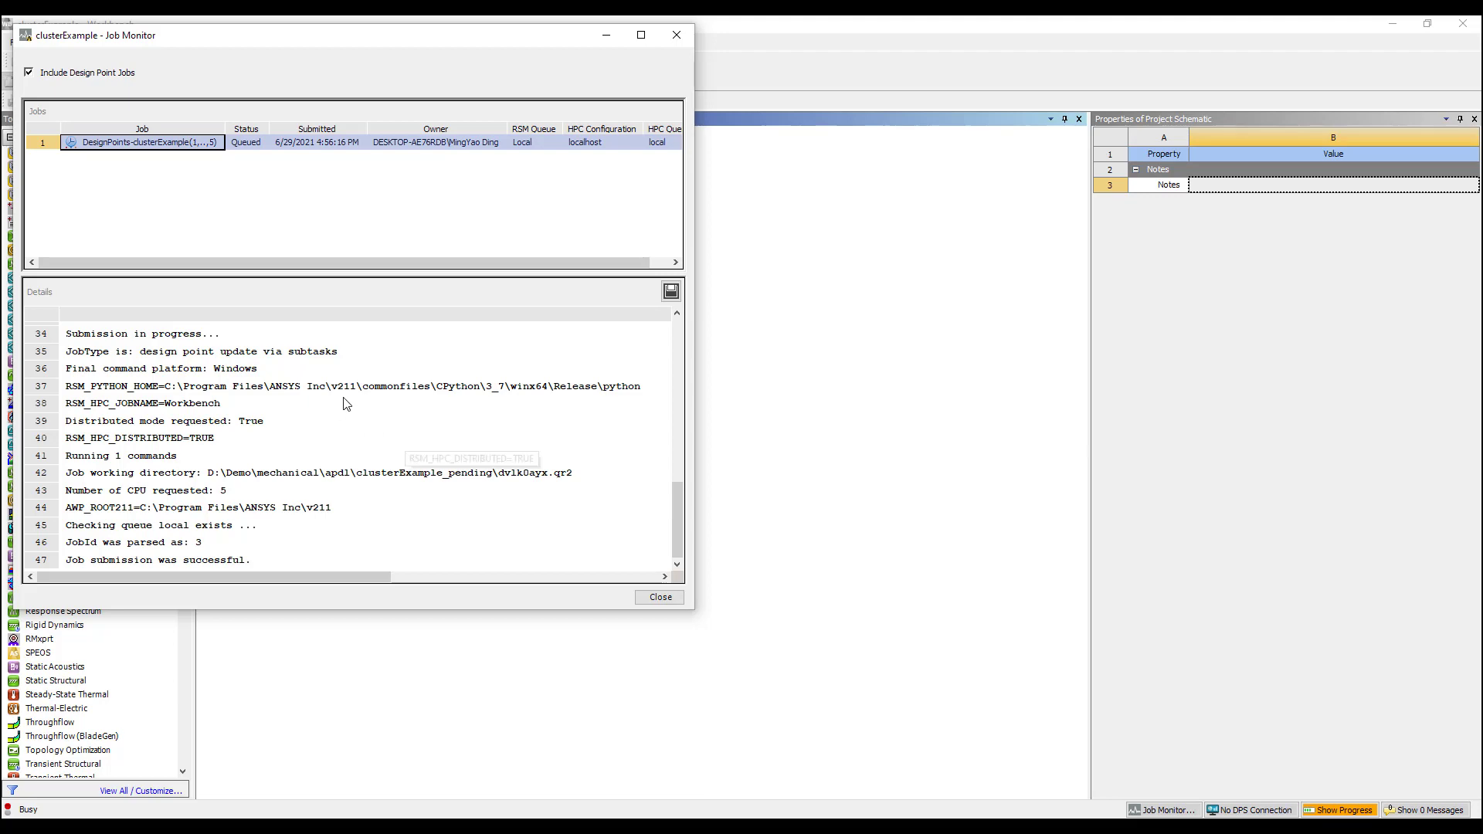
scroll(192, 546, "up", 8)
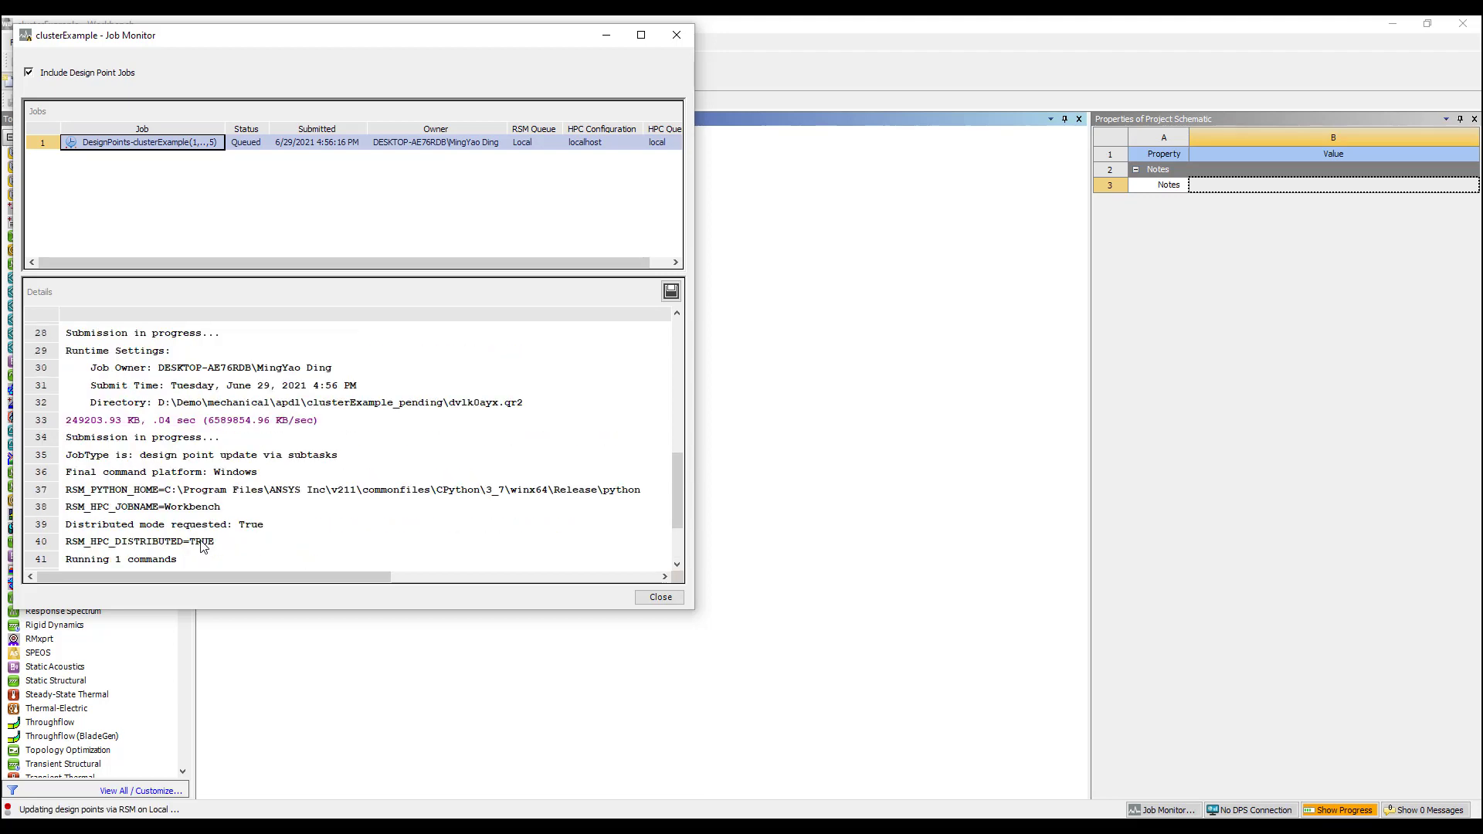
scroll(220, 463, "down", 17)
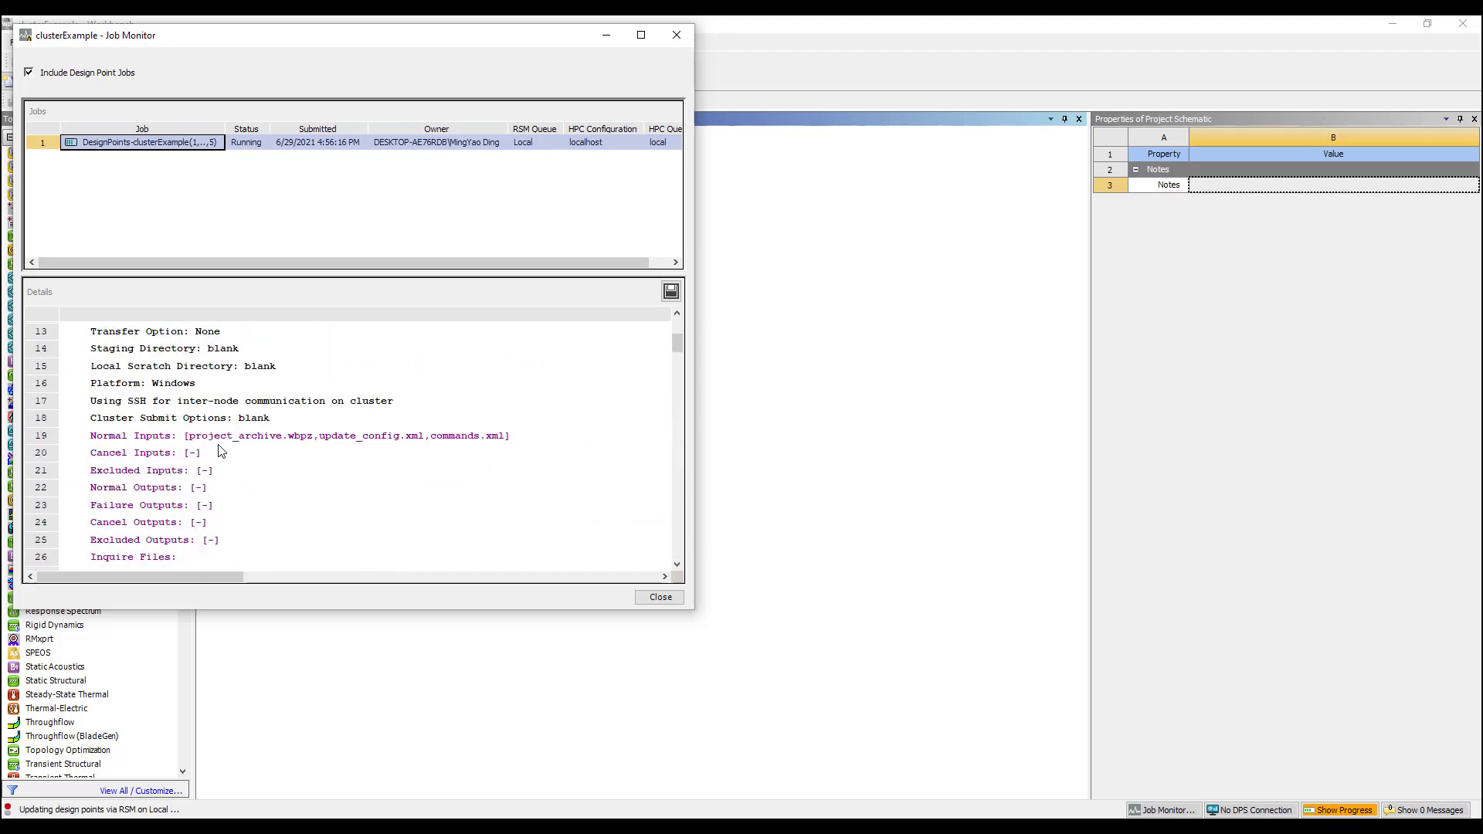
scroll(224, 454, "down", 19)
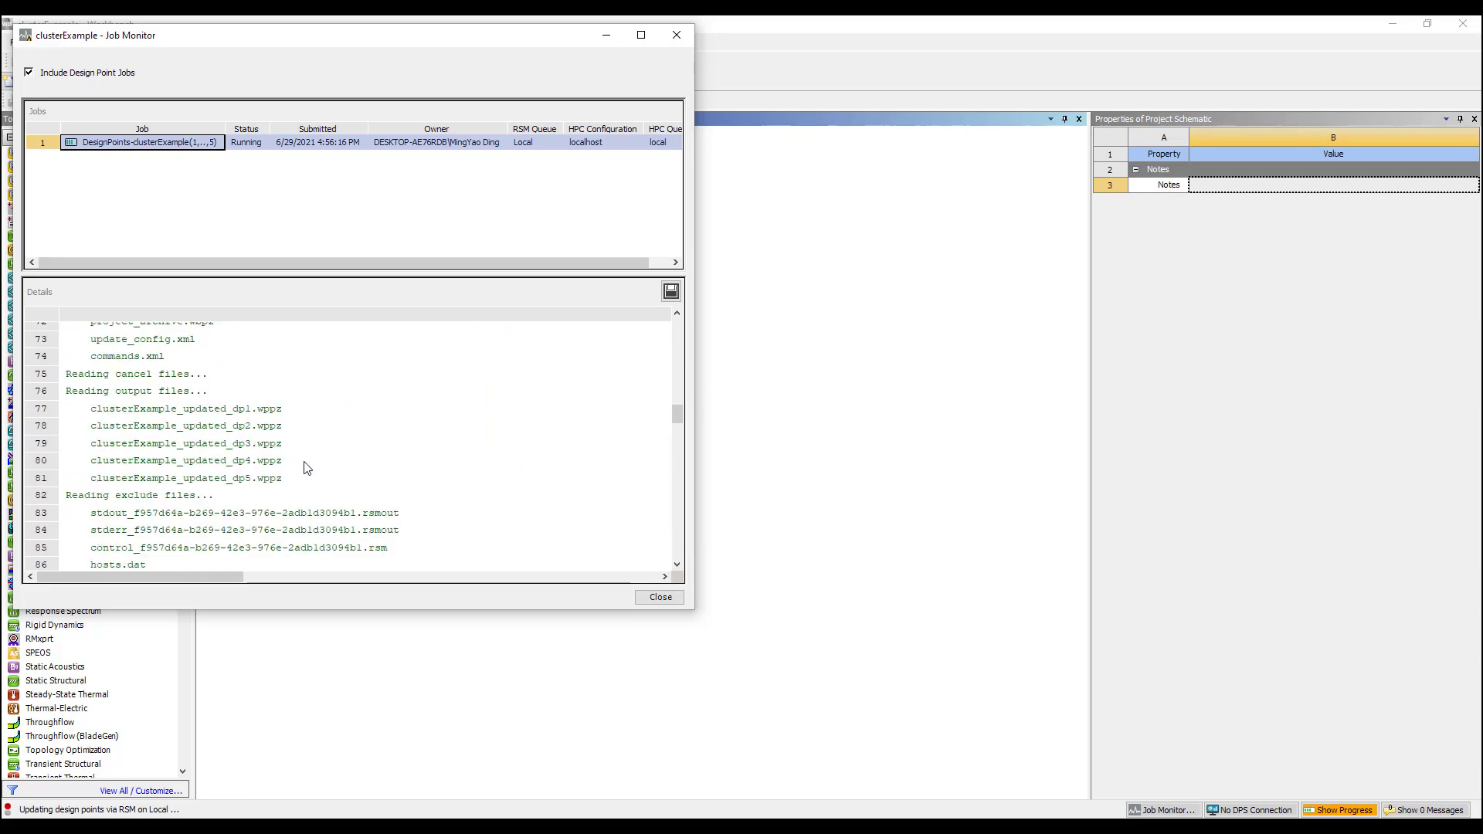
scroll(337, 472, "down", 20)
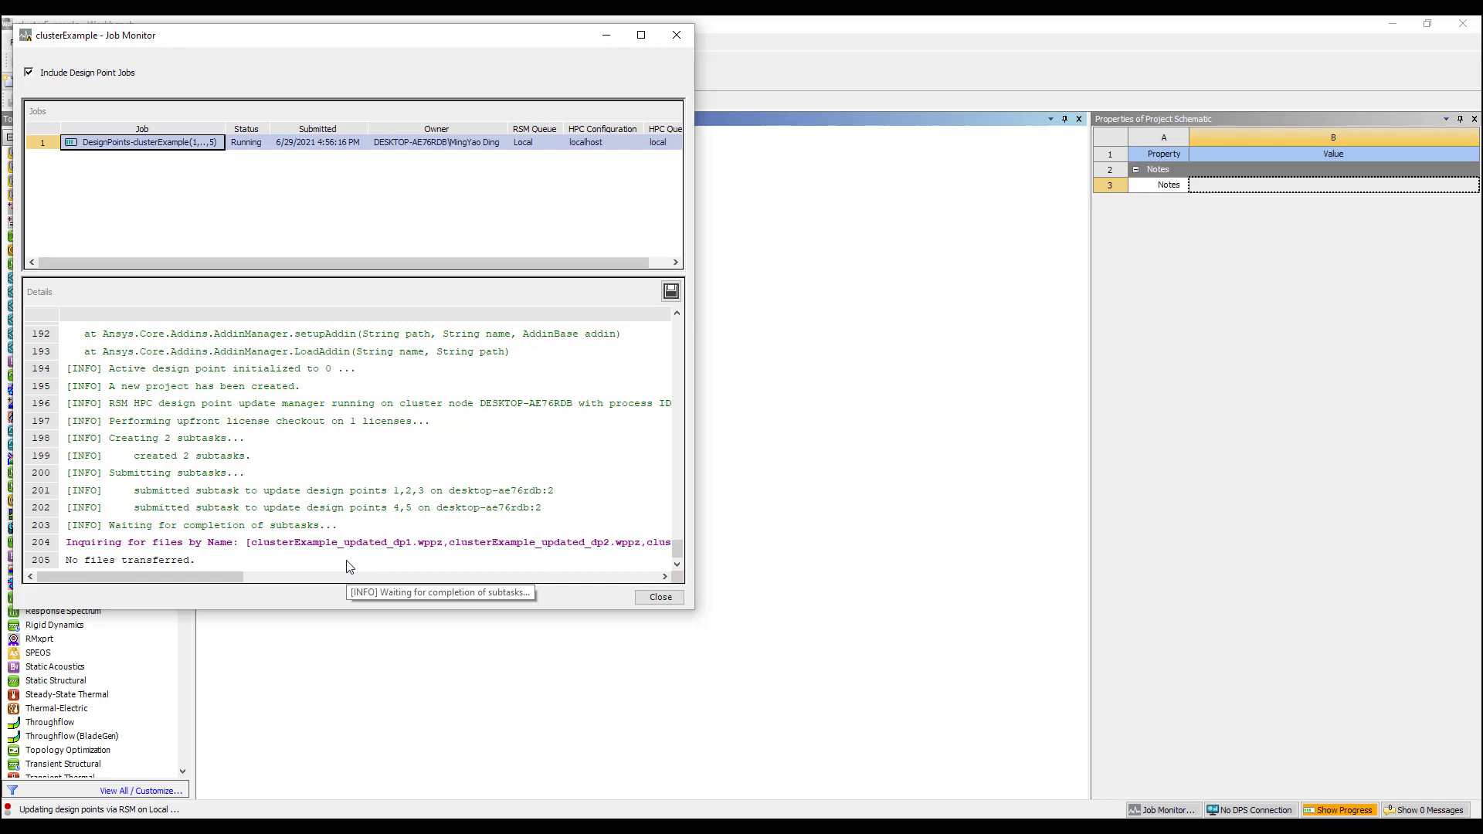
Launch ANSYS License Management Center from a Start menu search for 'licen'
key("super")
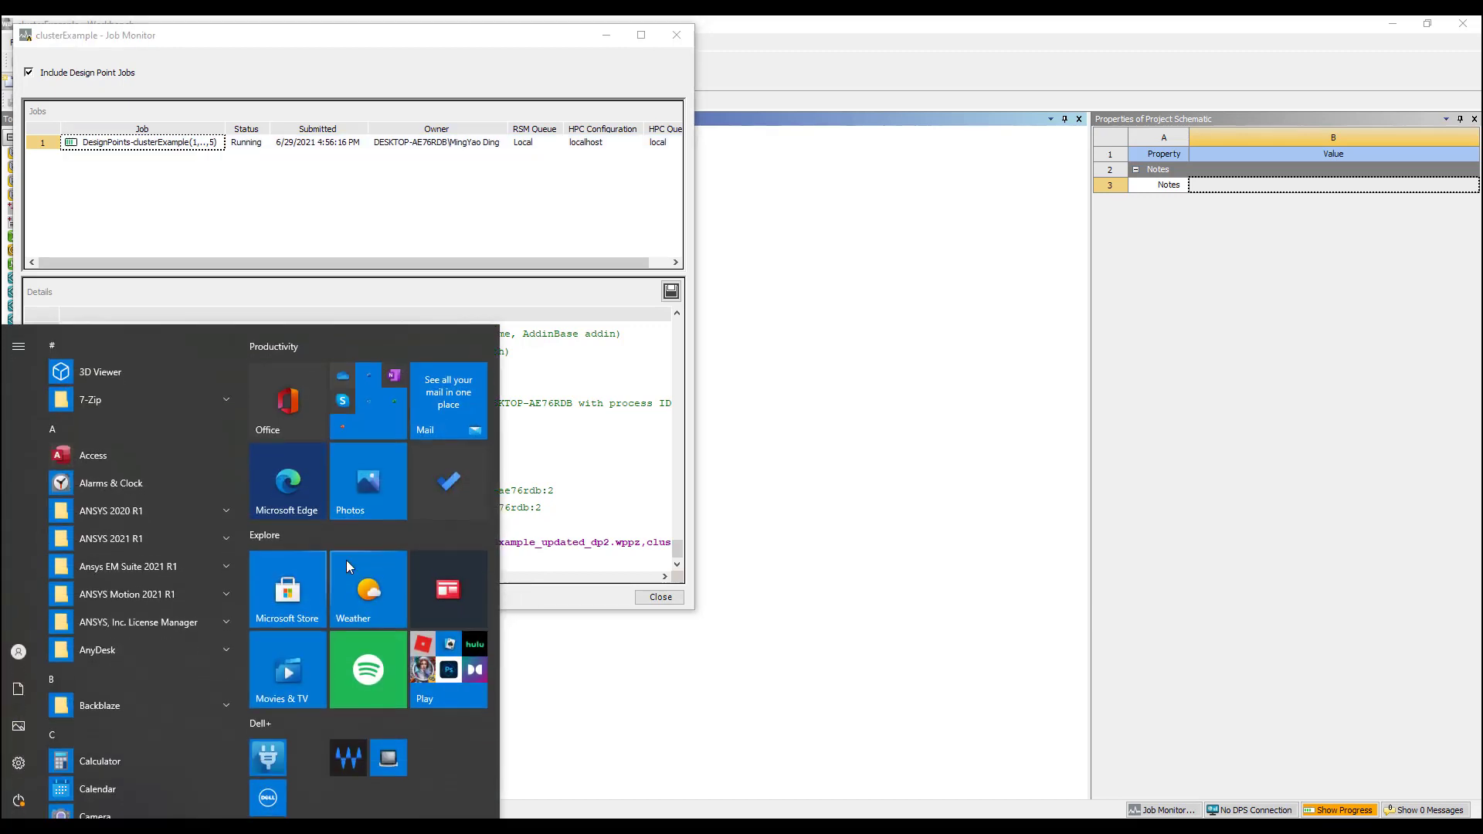
type("licen")
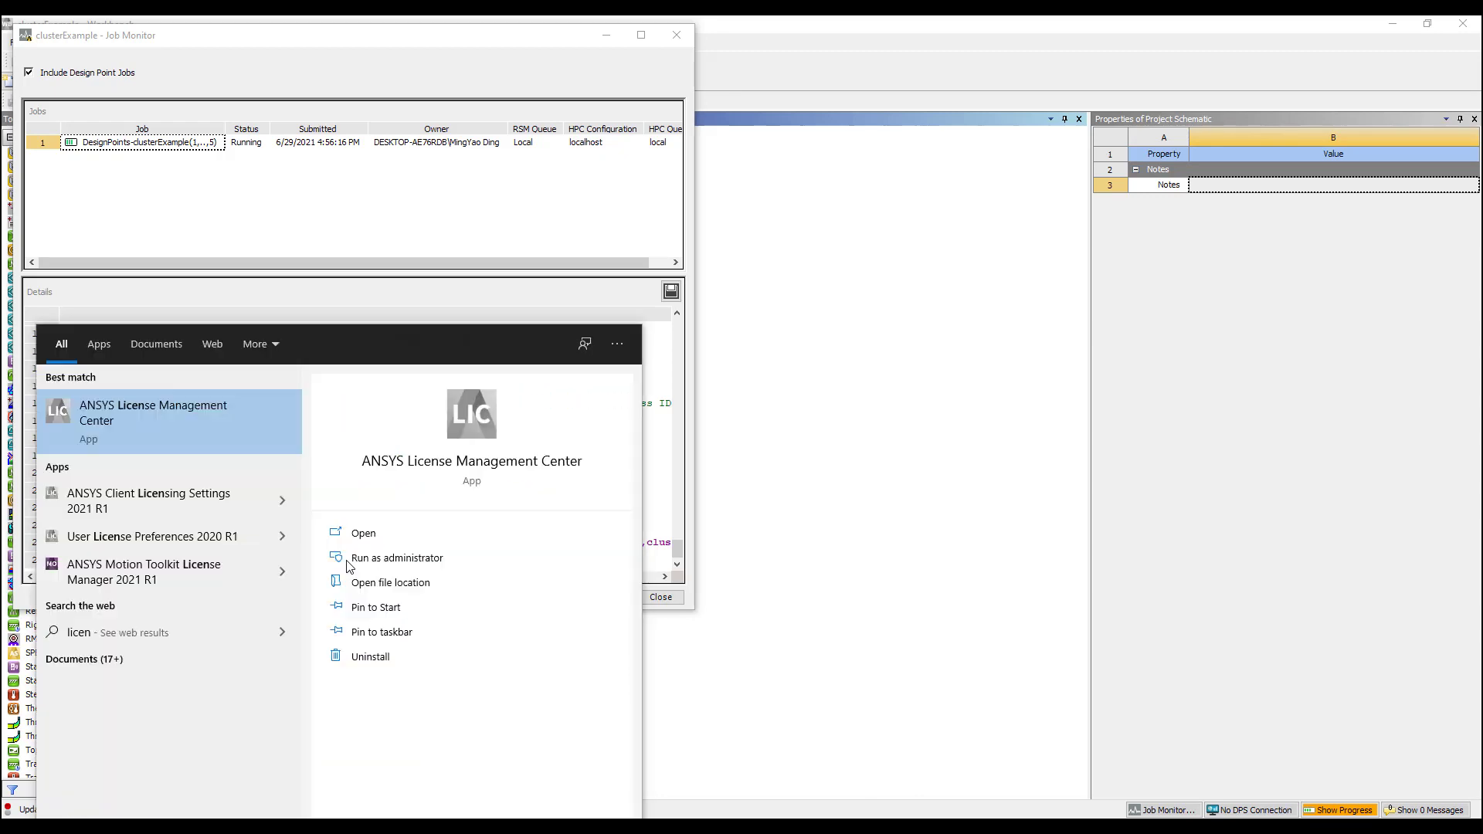
left_click(347, 563)
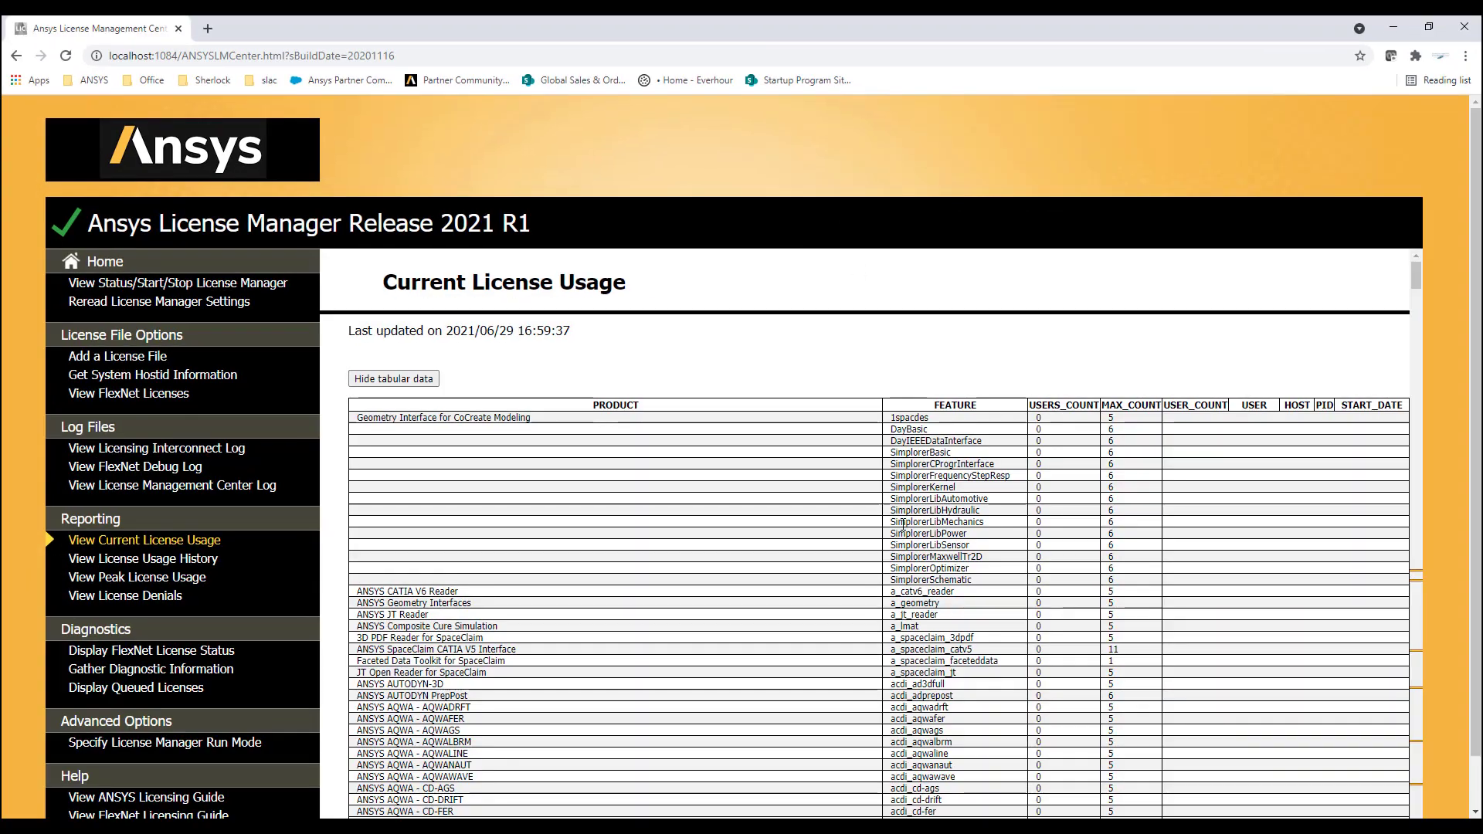
Check Current License Usage and confirm the ANSYS HPC anshpc row shows 16 in use
scroll(891, 618, "down", 1)
scroll(891, 618, "down", 15)
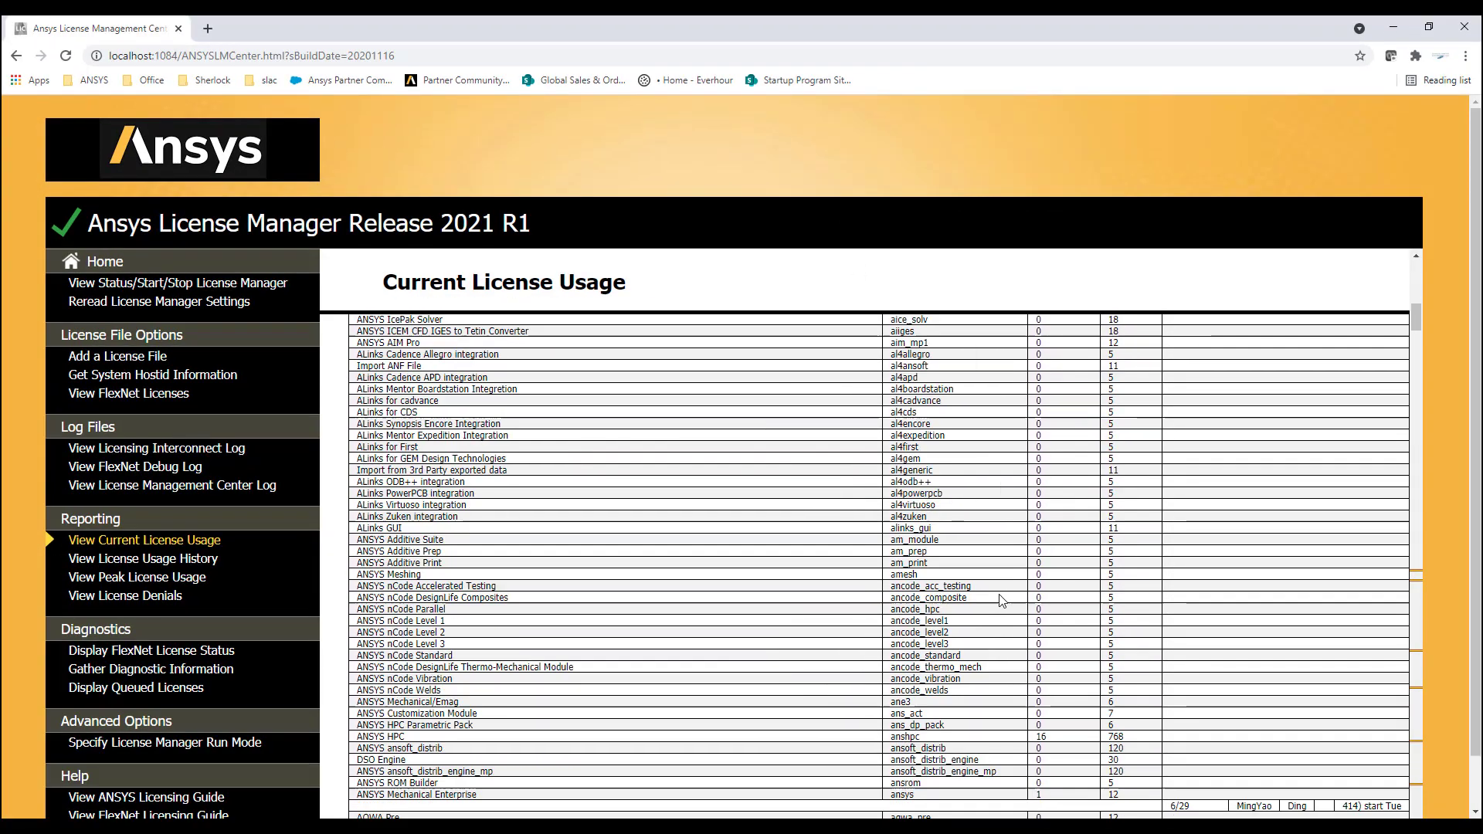
scroll(1001, 601, "up", 2)
left_click_drag(1047, 570, 368, 569)
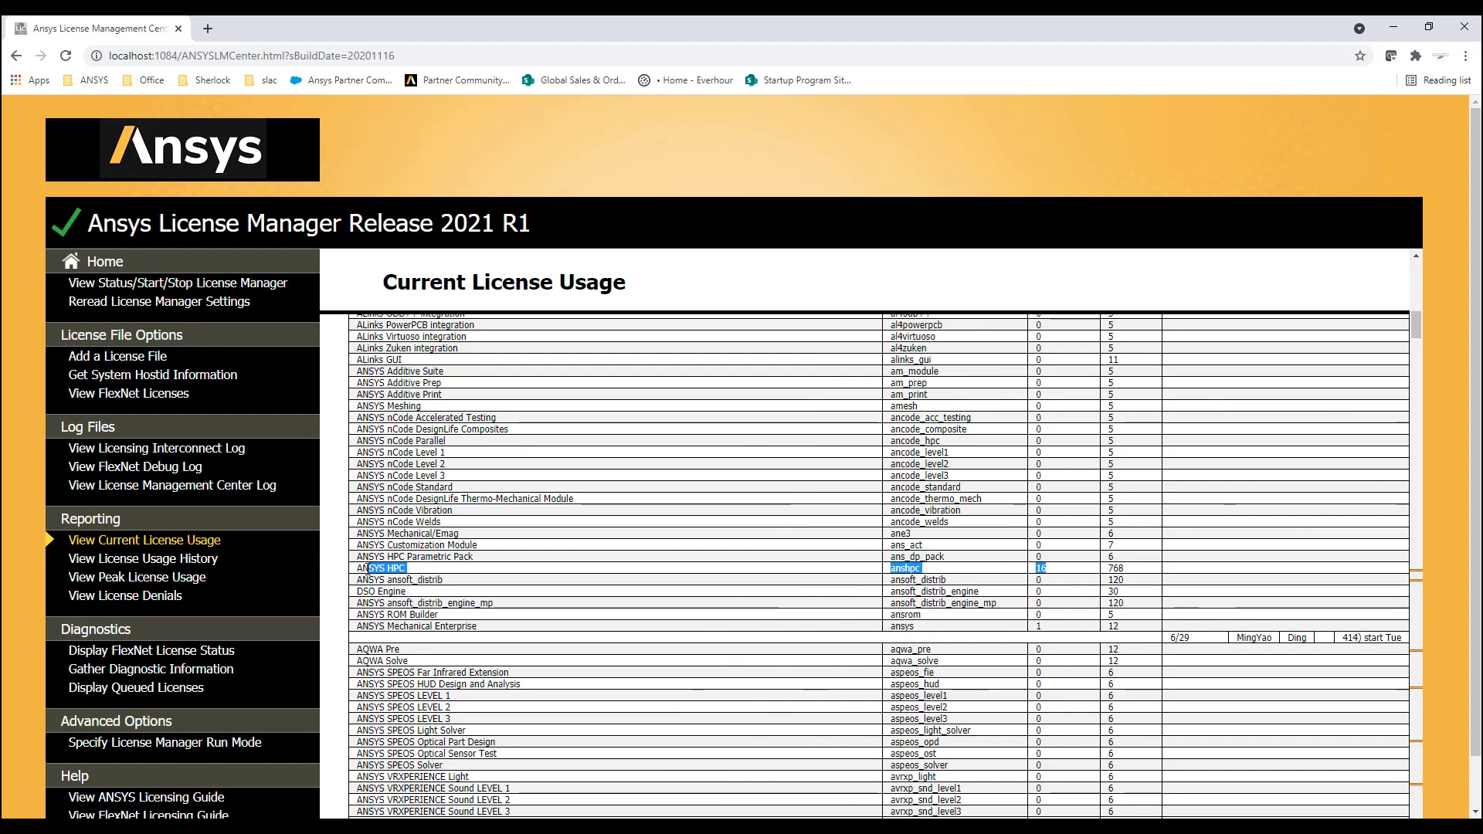
left_click(524, 572)
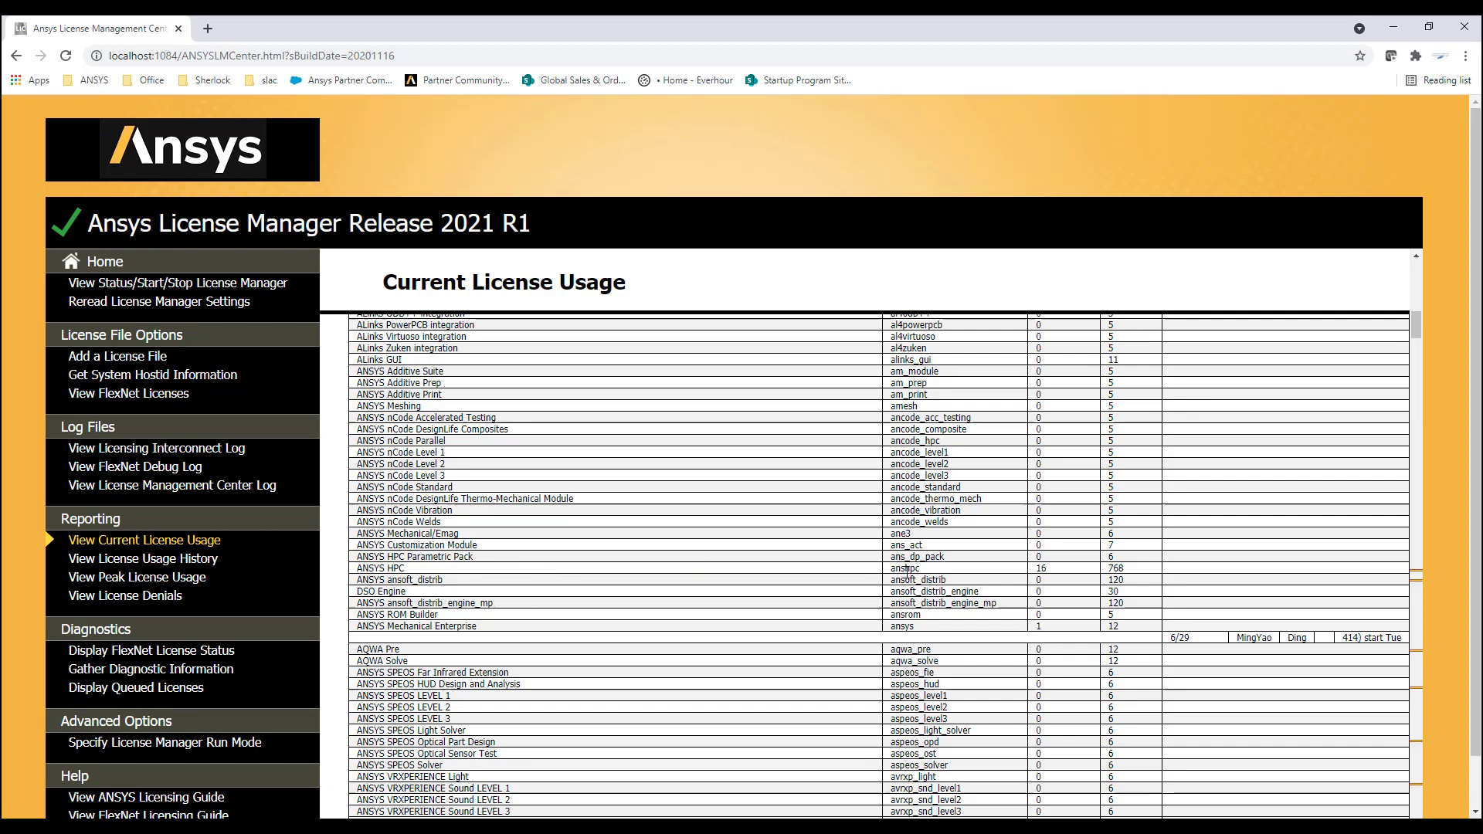
left_click_drag(891, 570, 1054, 576)
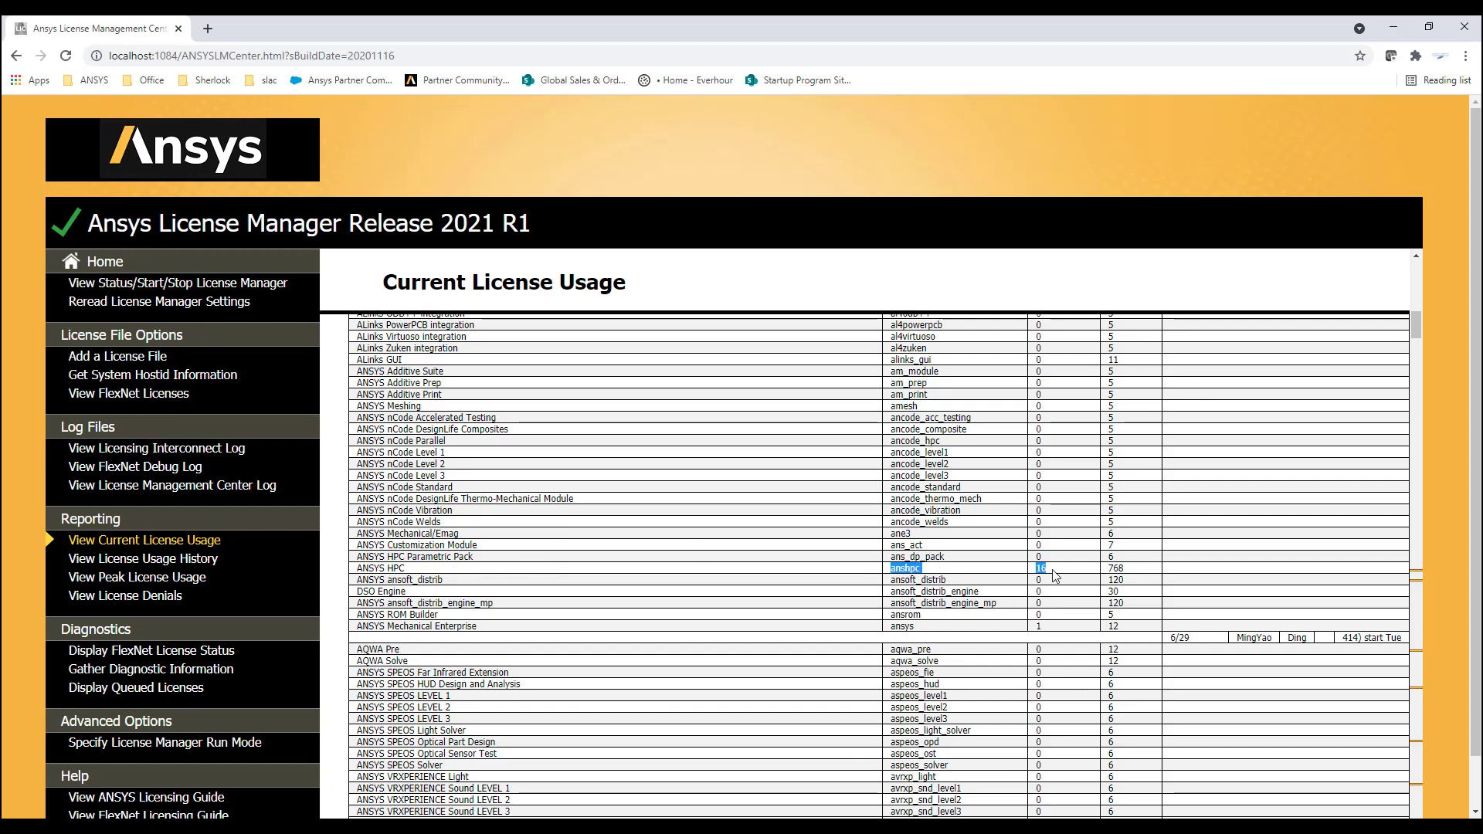
left_click(1055, 575)
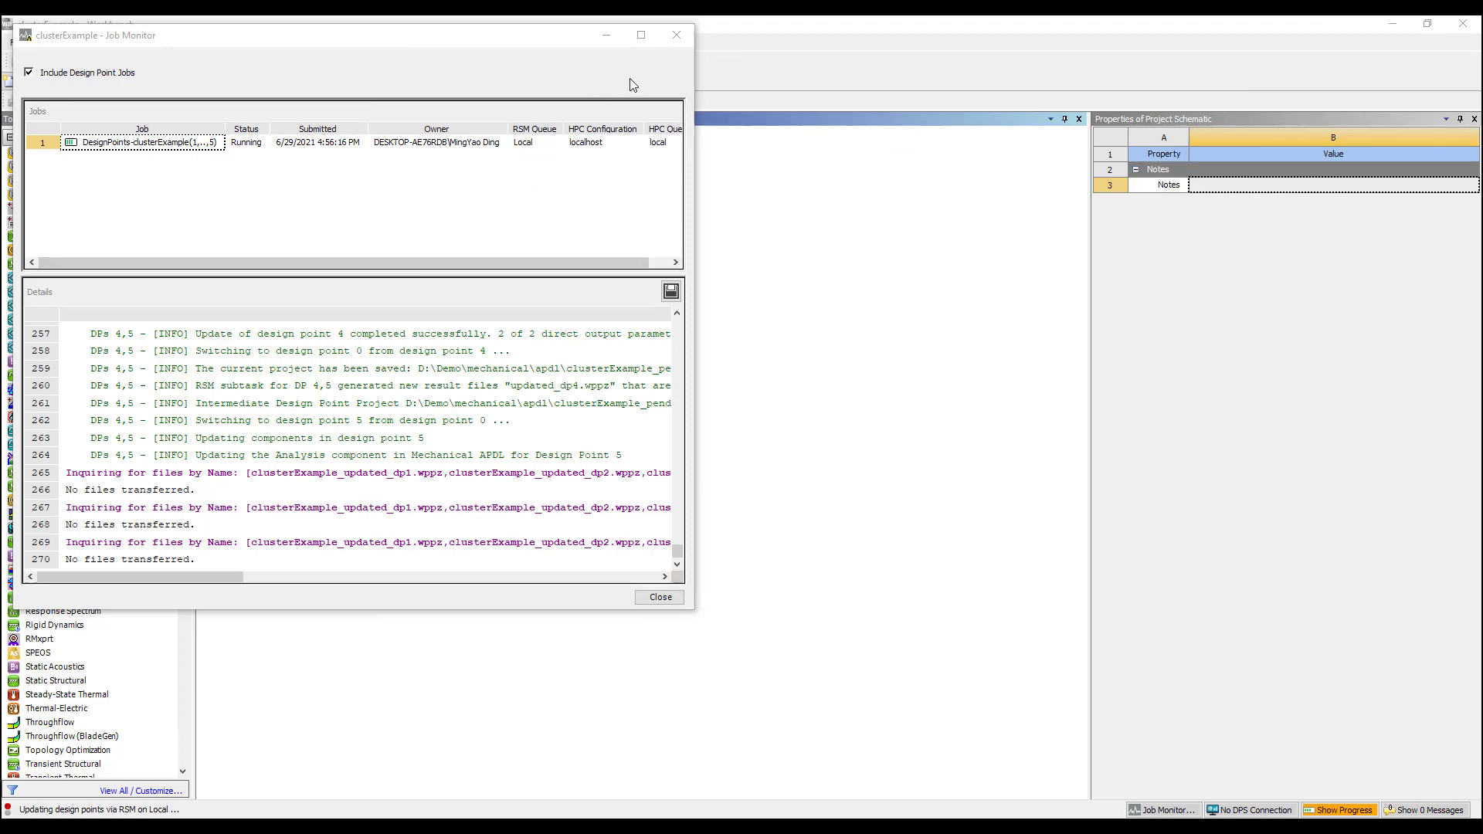
Close the Job Monitor, open the Parameter Set, and show the design point update progress
left_click(676, 35)
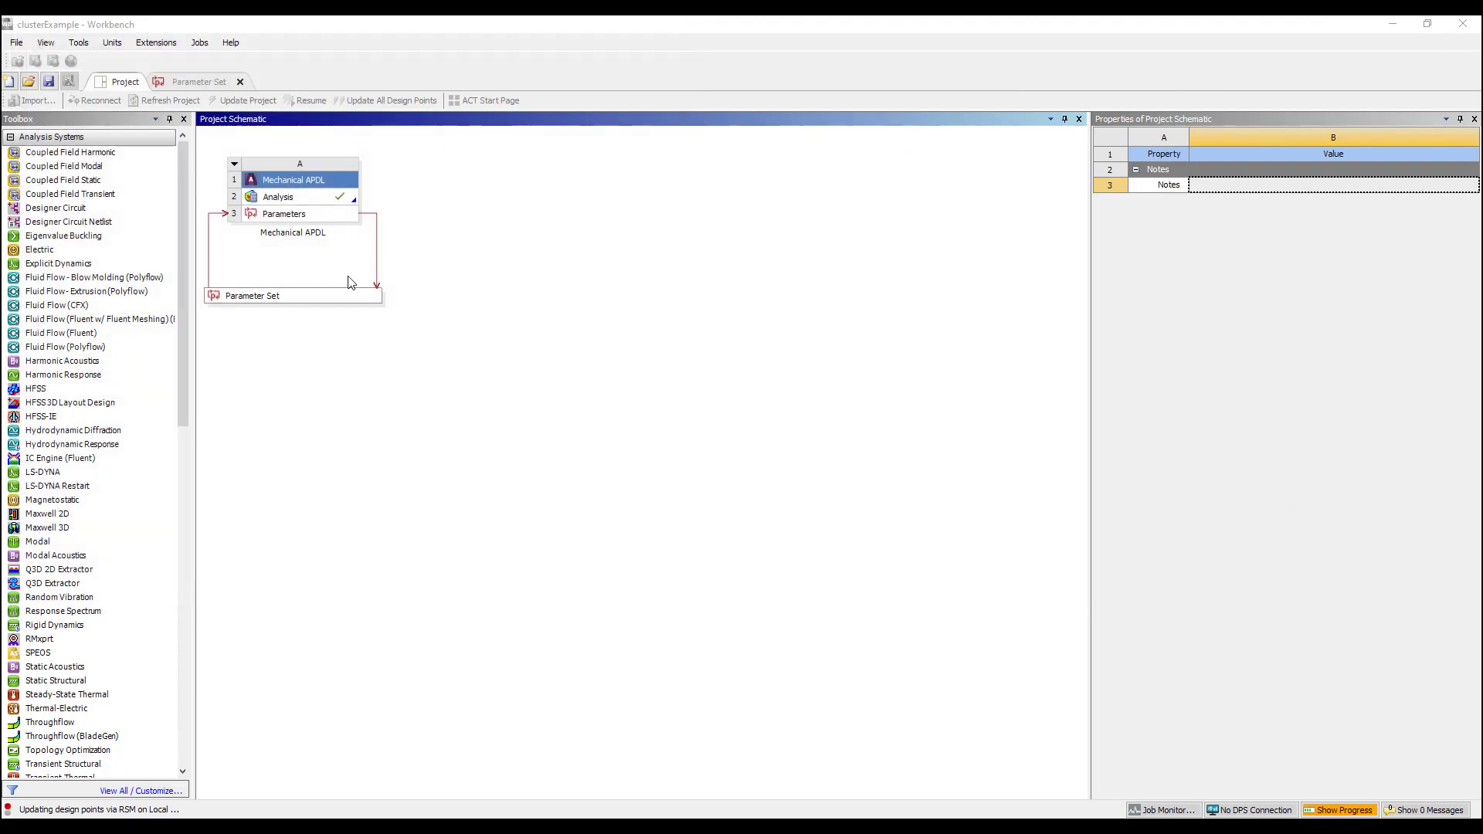
double_click(328, 289)
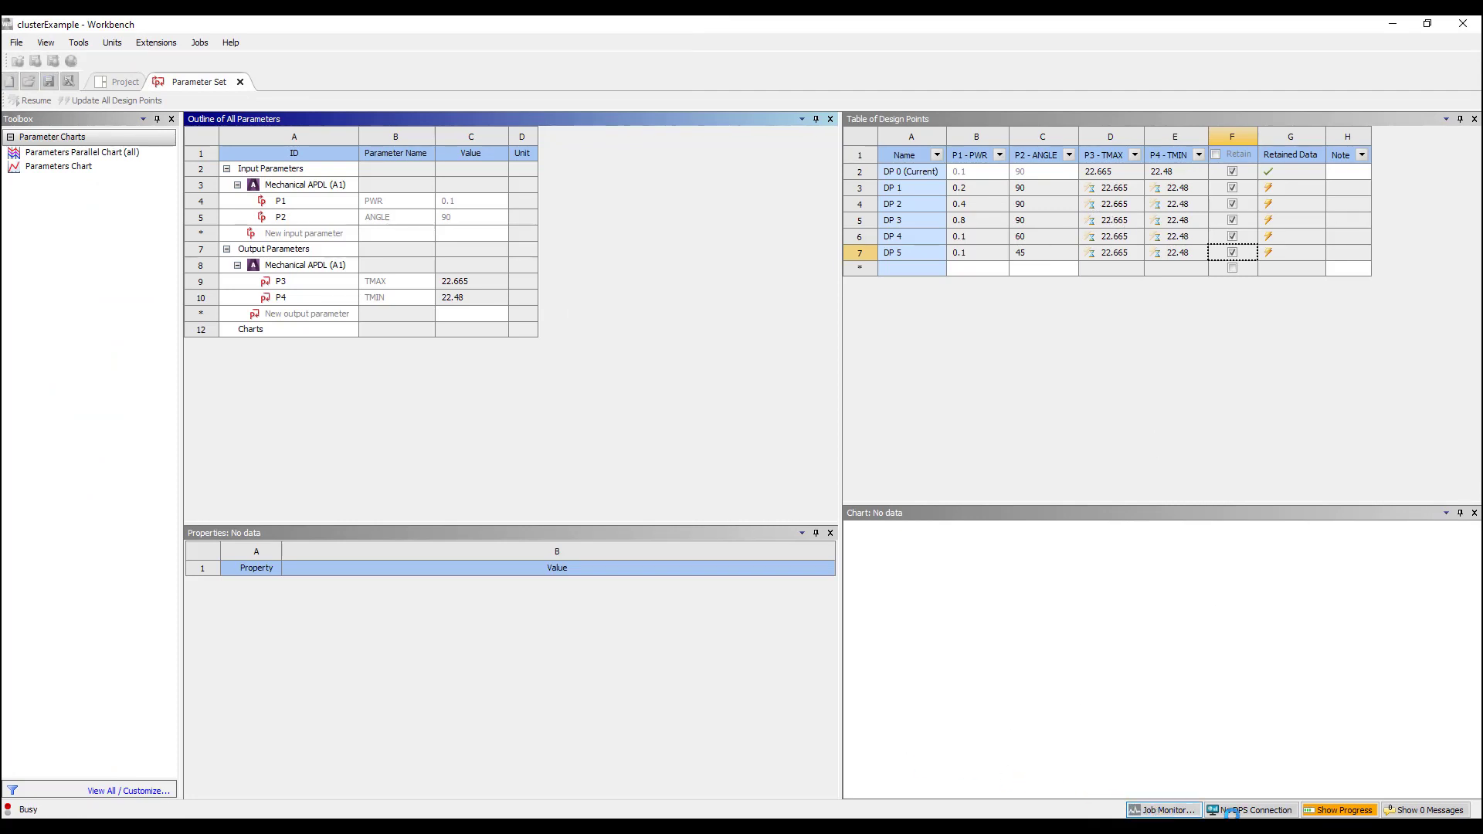
left_click(1343, 811)
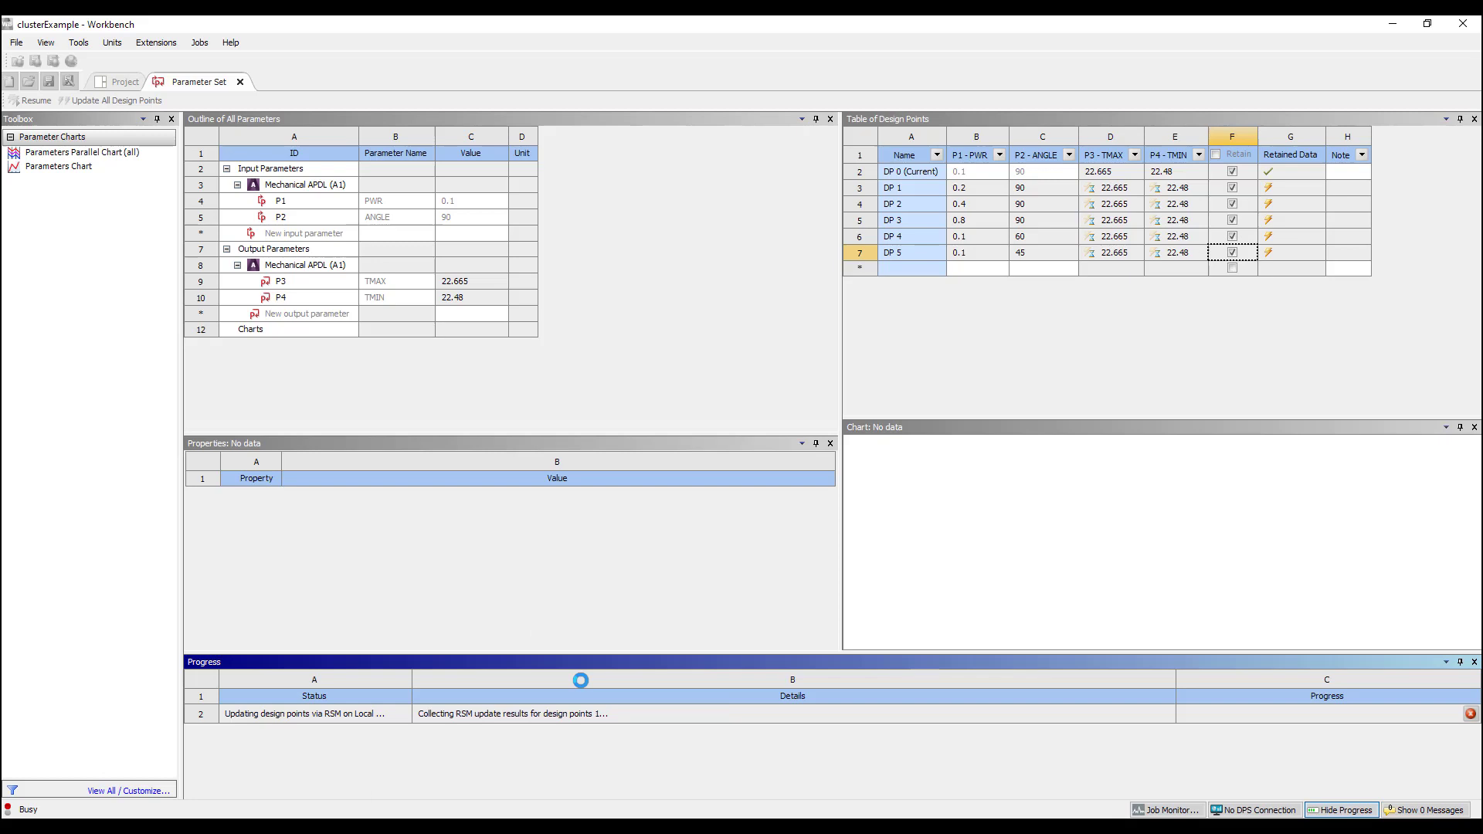
Abort the running design point update, leaving DP 2–5 unsolved, then close the Parameter Set tab
left_click(1470, 714)
left_click(851, 453)
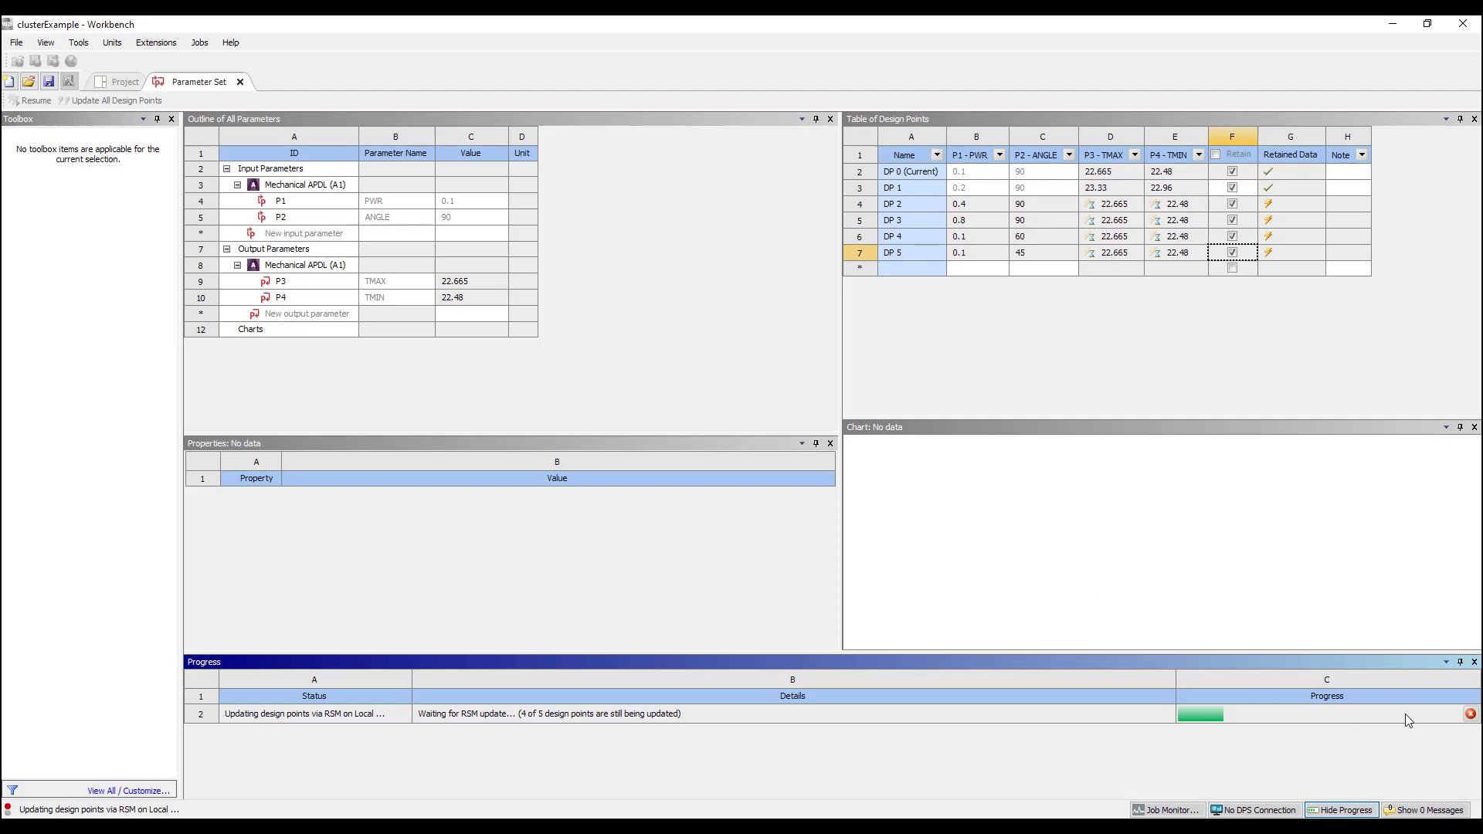
left_click(1470, 714)
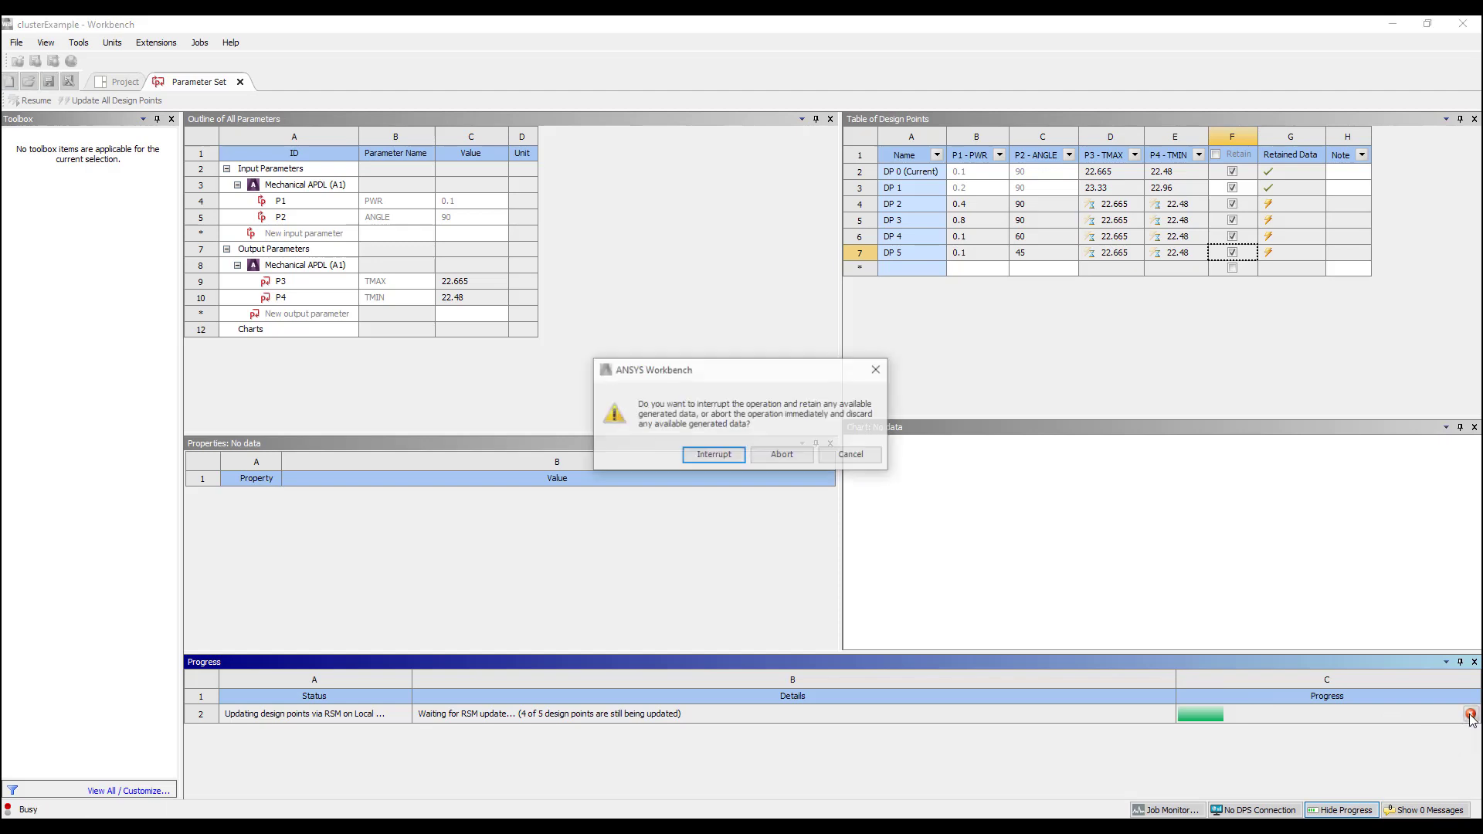
left_click(774, 460)
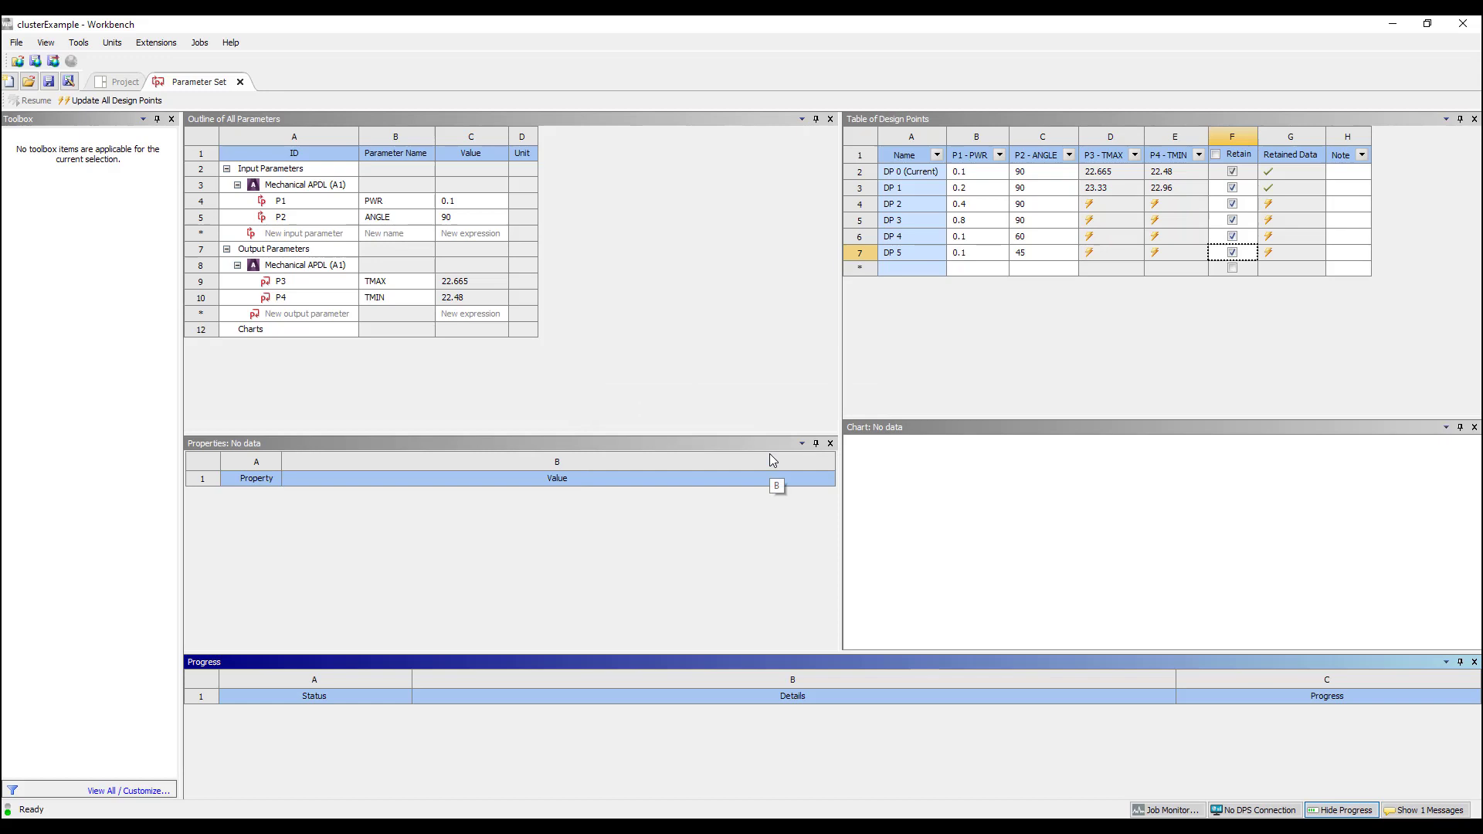
left_click(239, 82)
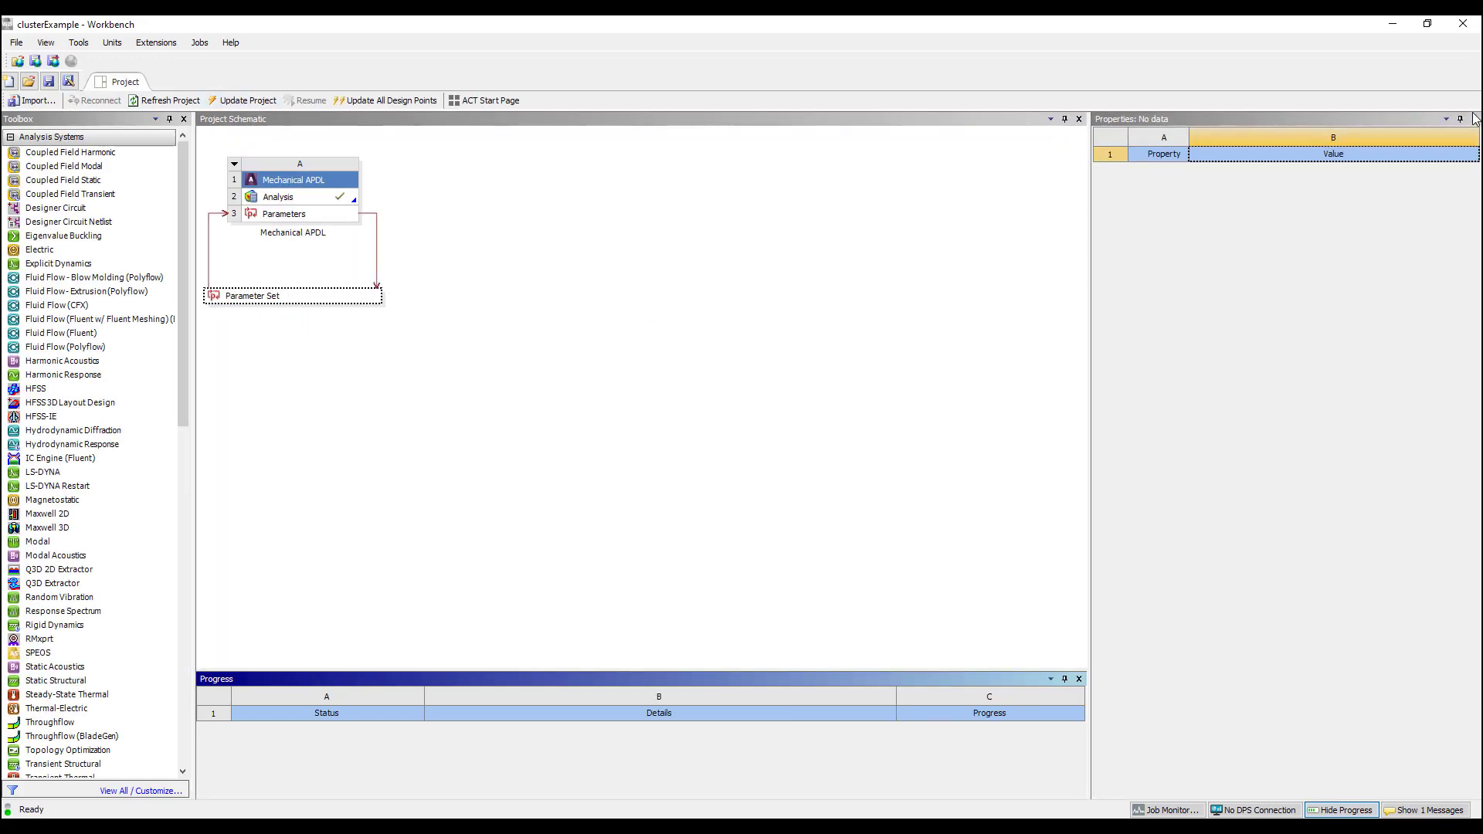
Add a Response Surface Optimization system from Design Exploration onto the Parameter Set bar
left_click(1475, 119)
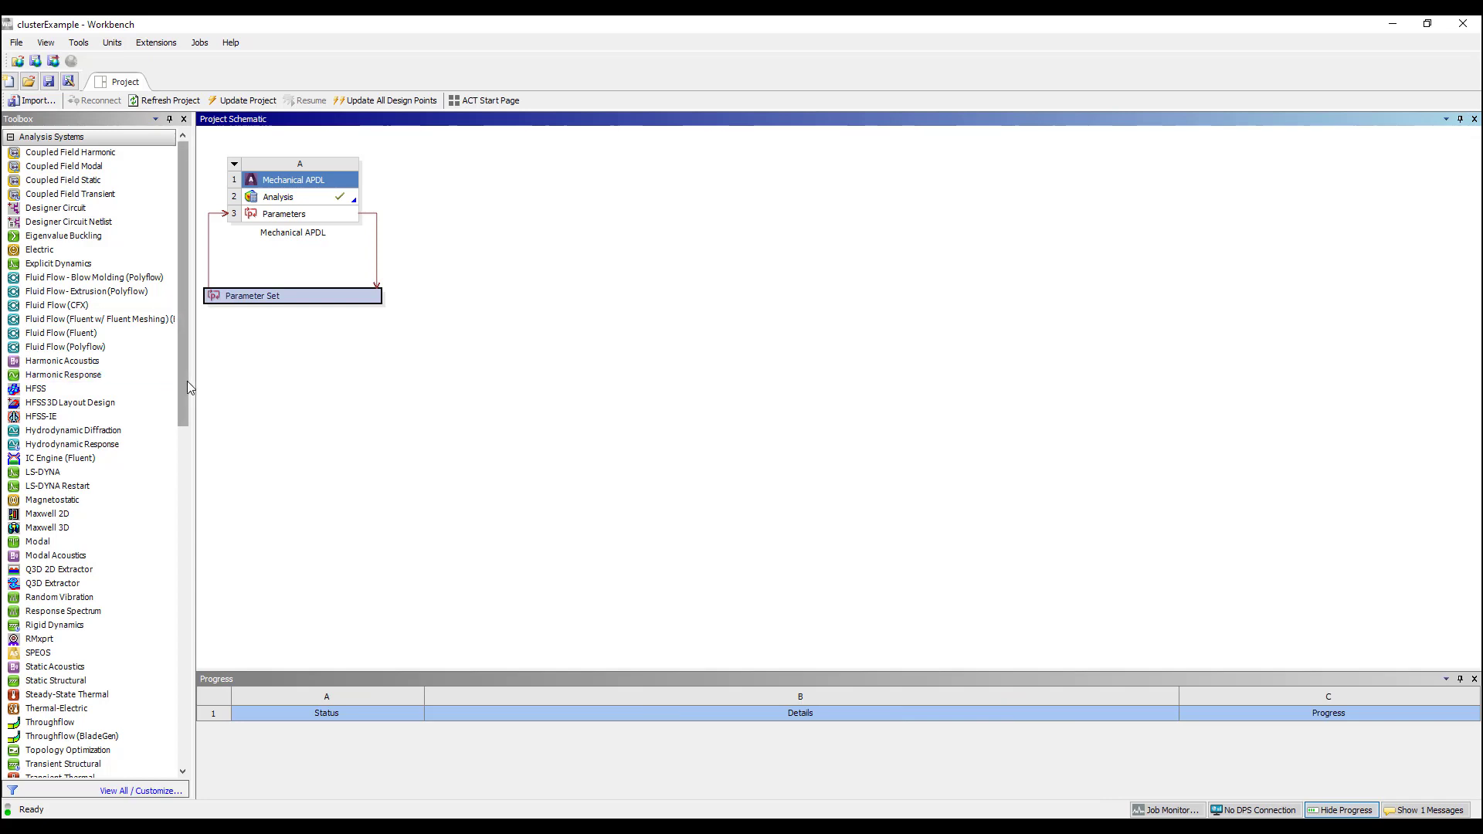
left_click_drag(187, 382, 214, 728)
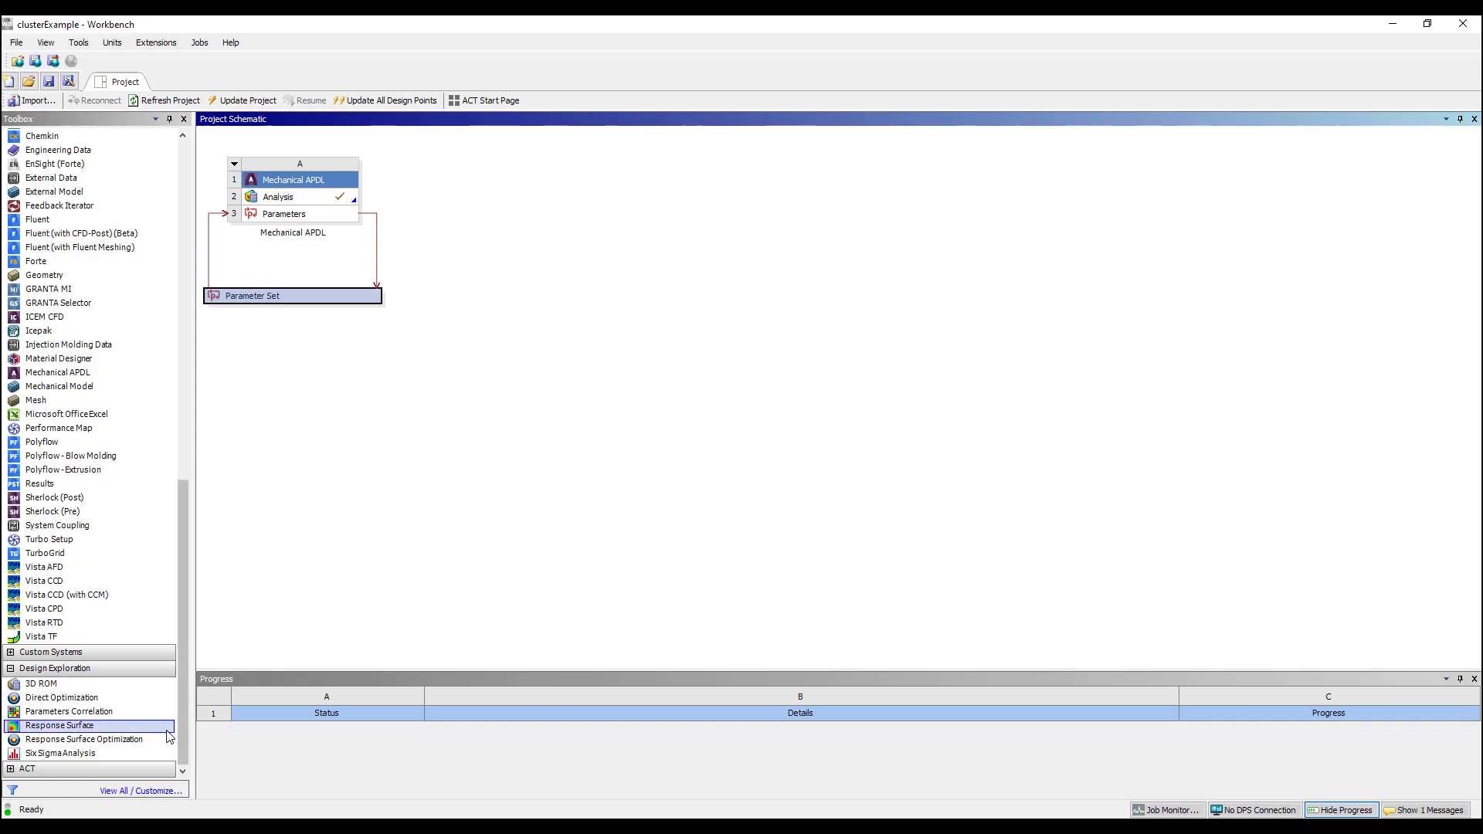
left_click_drag(140, 744, 348, 318)
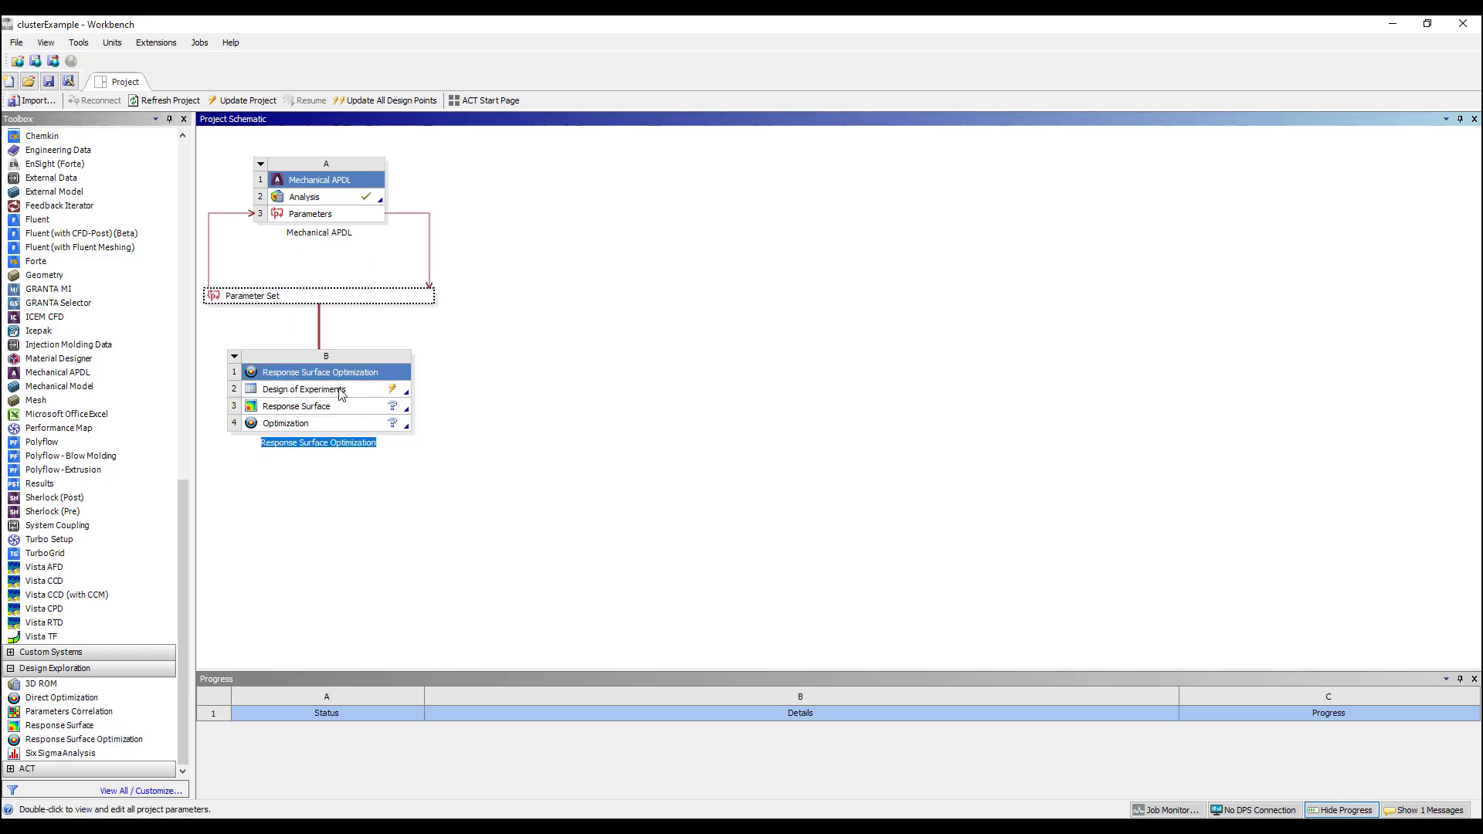
In the Design of Experiments, set the P1 - PWR bounds to 0.1 and 1
double_click(343, 393)
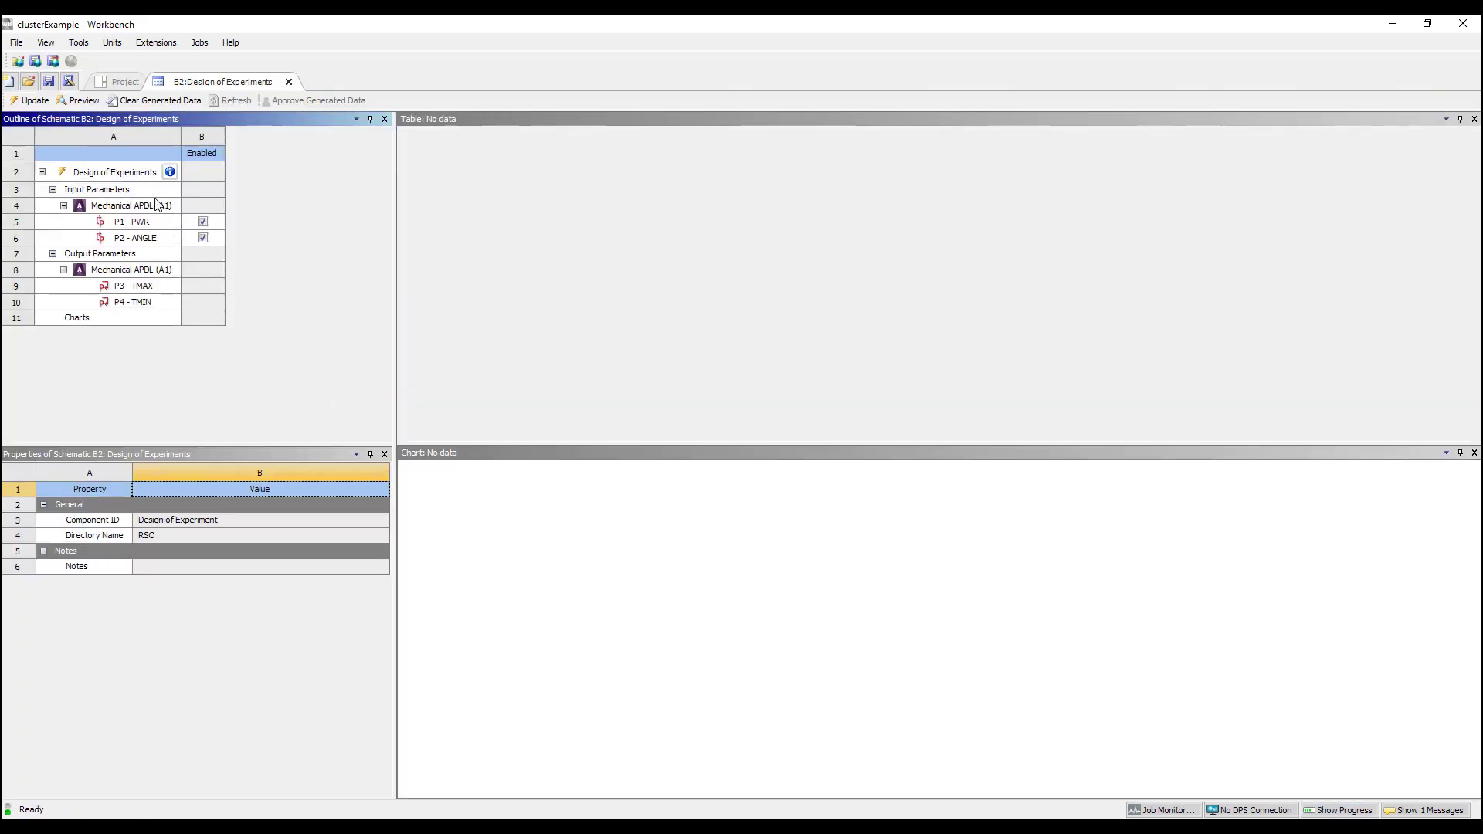
left_click(145, 221)
left_click(194, 589)
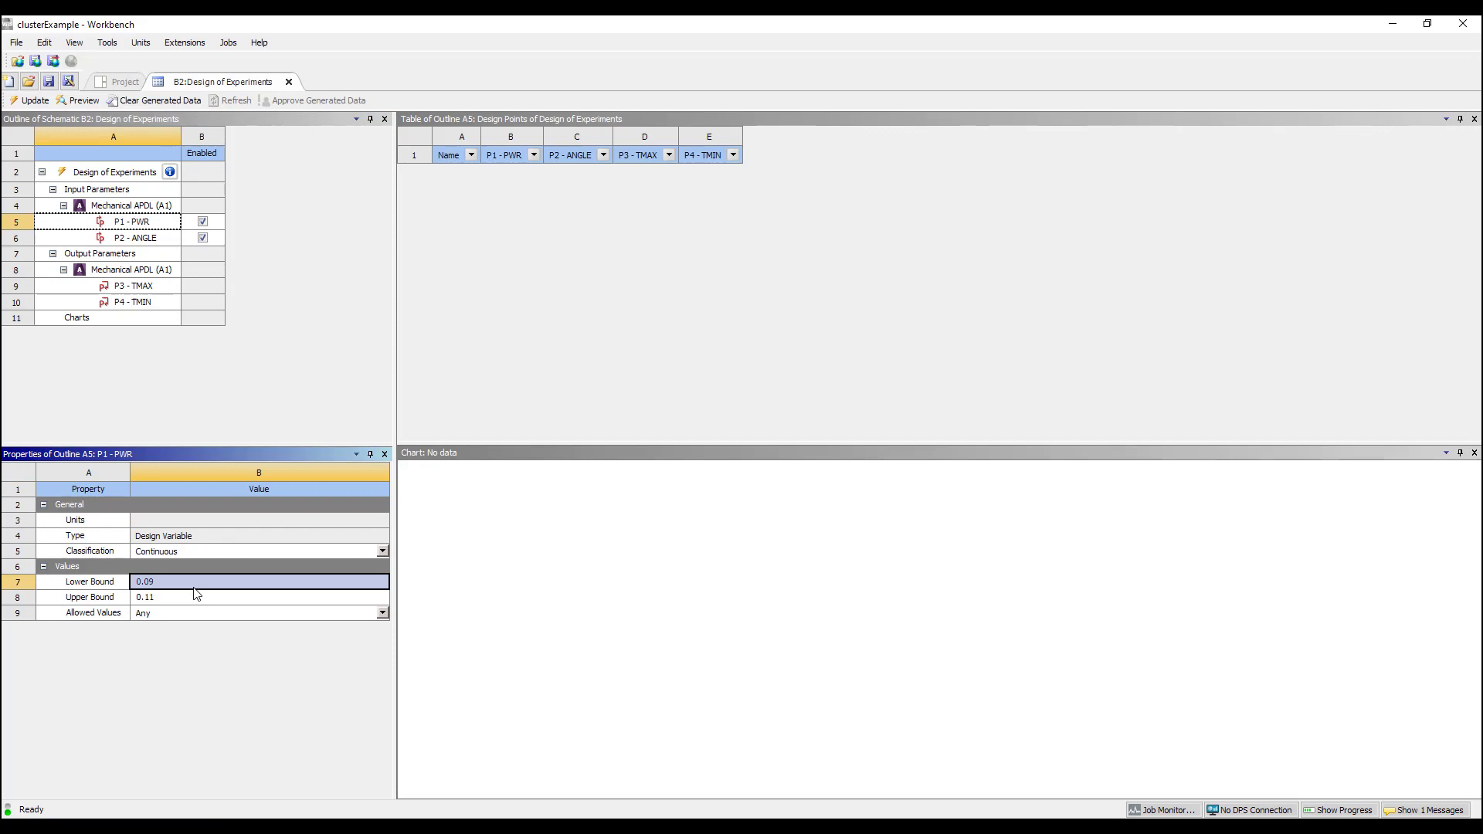
left_click(194, 589)
type("0.1")
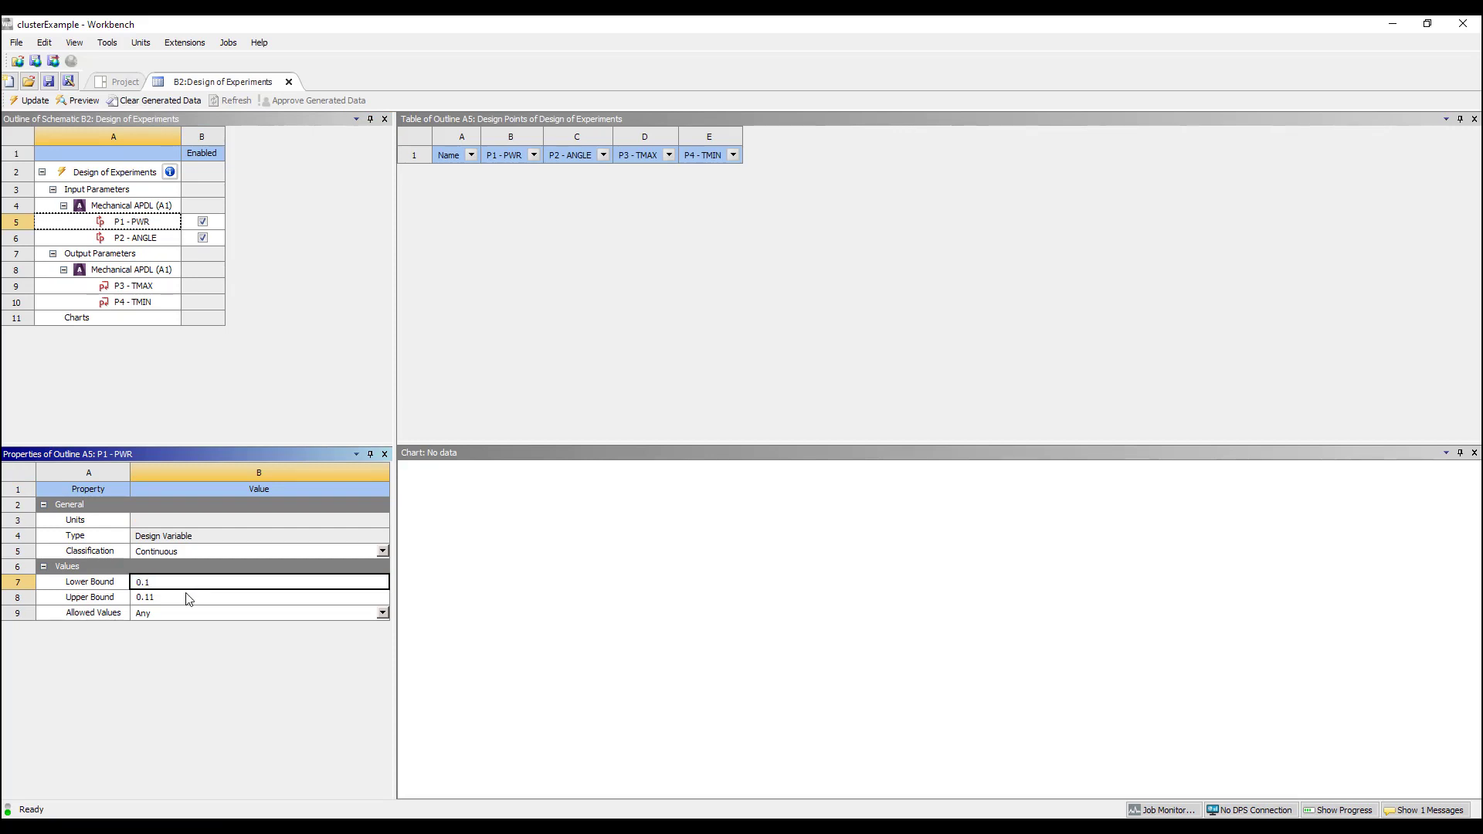
left_click(181, 595)
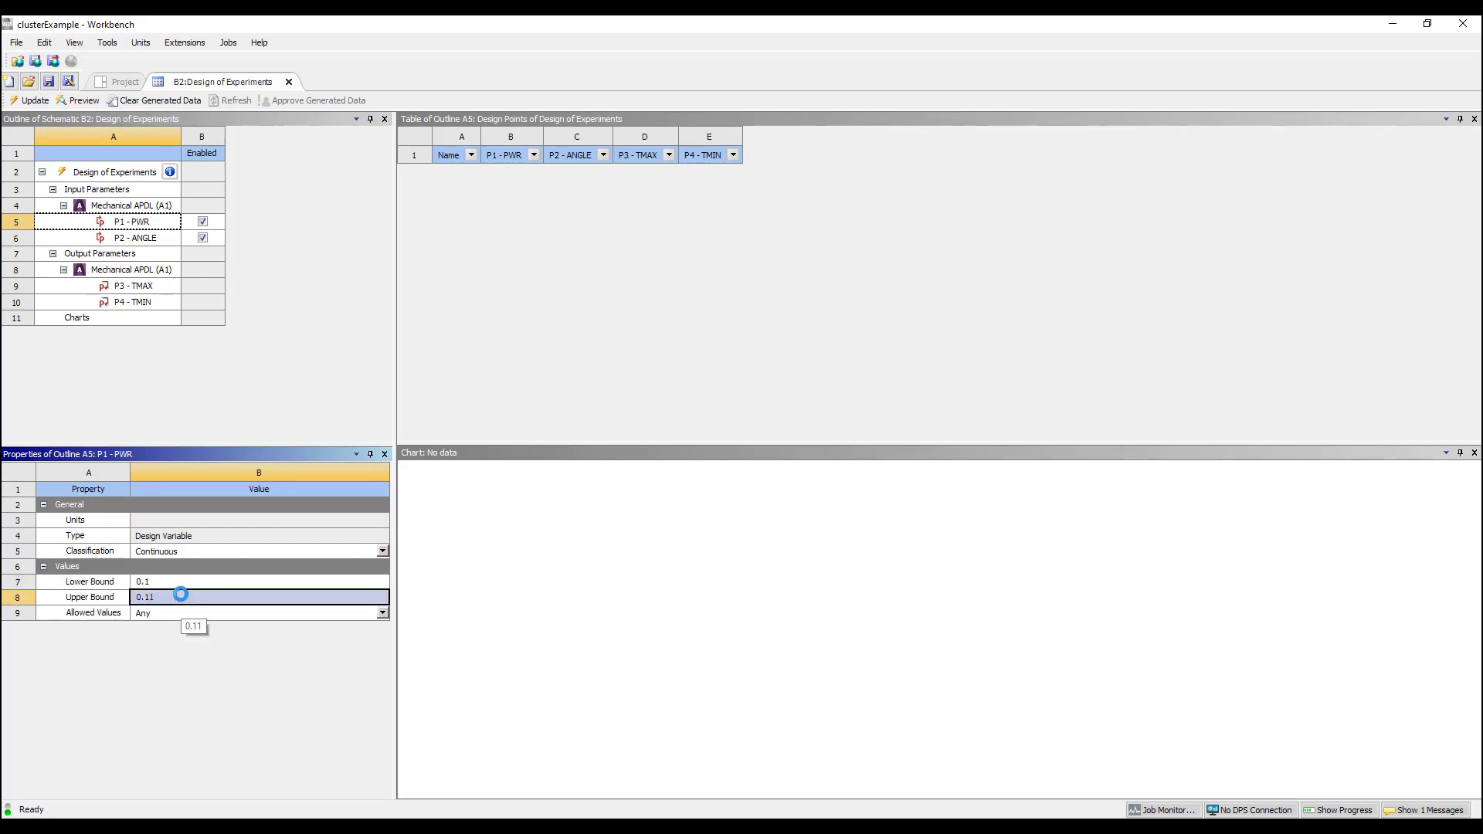
type("1")
key("Return")
Set the P2 - ANGLE bounds to 0 and 90
left_click(153, 239)
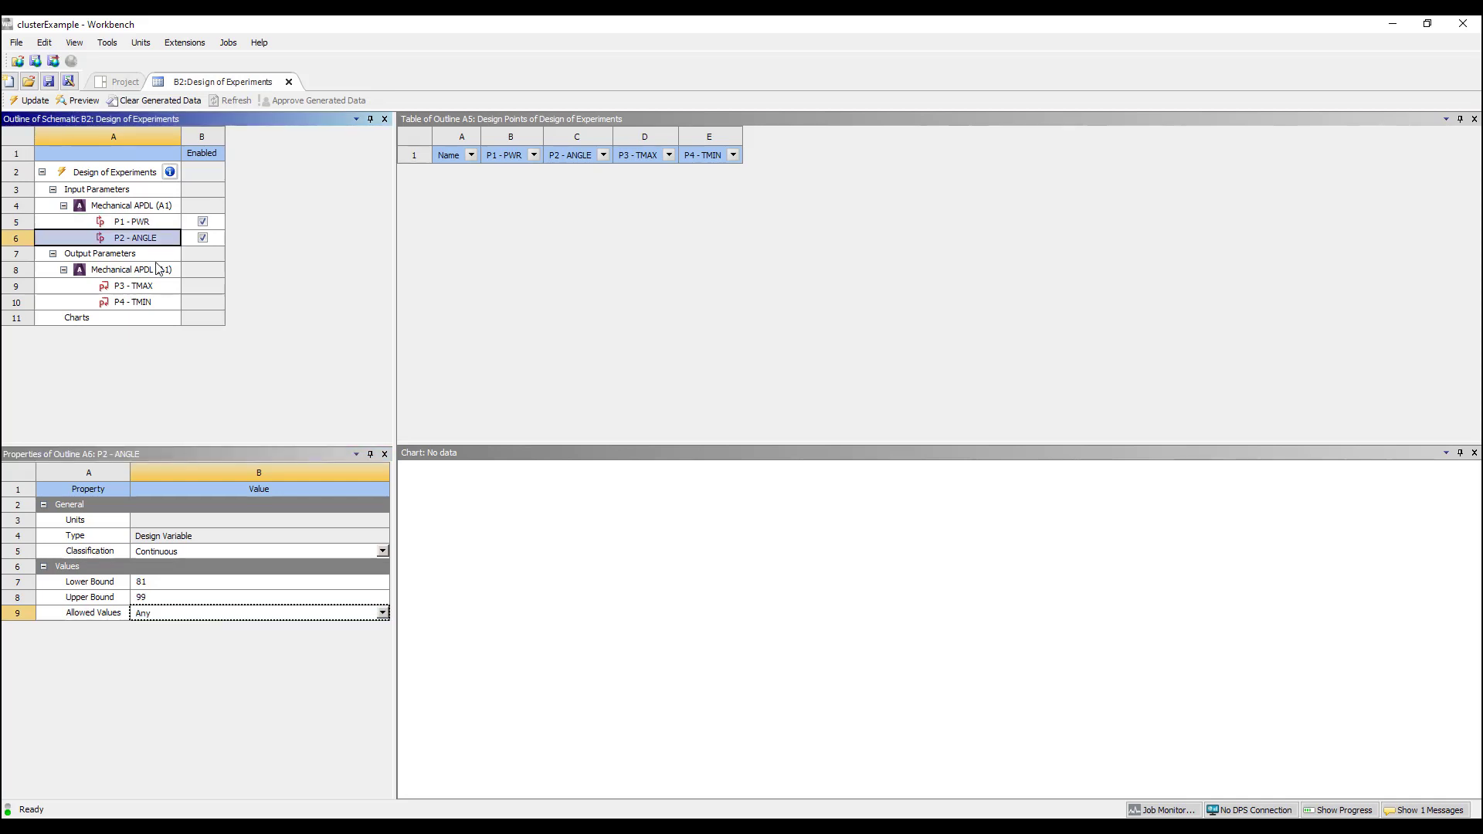
left_click(176, 583)
left_click(176, 584)
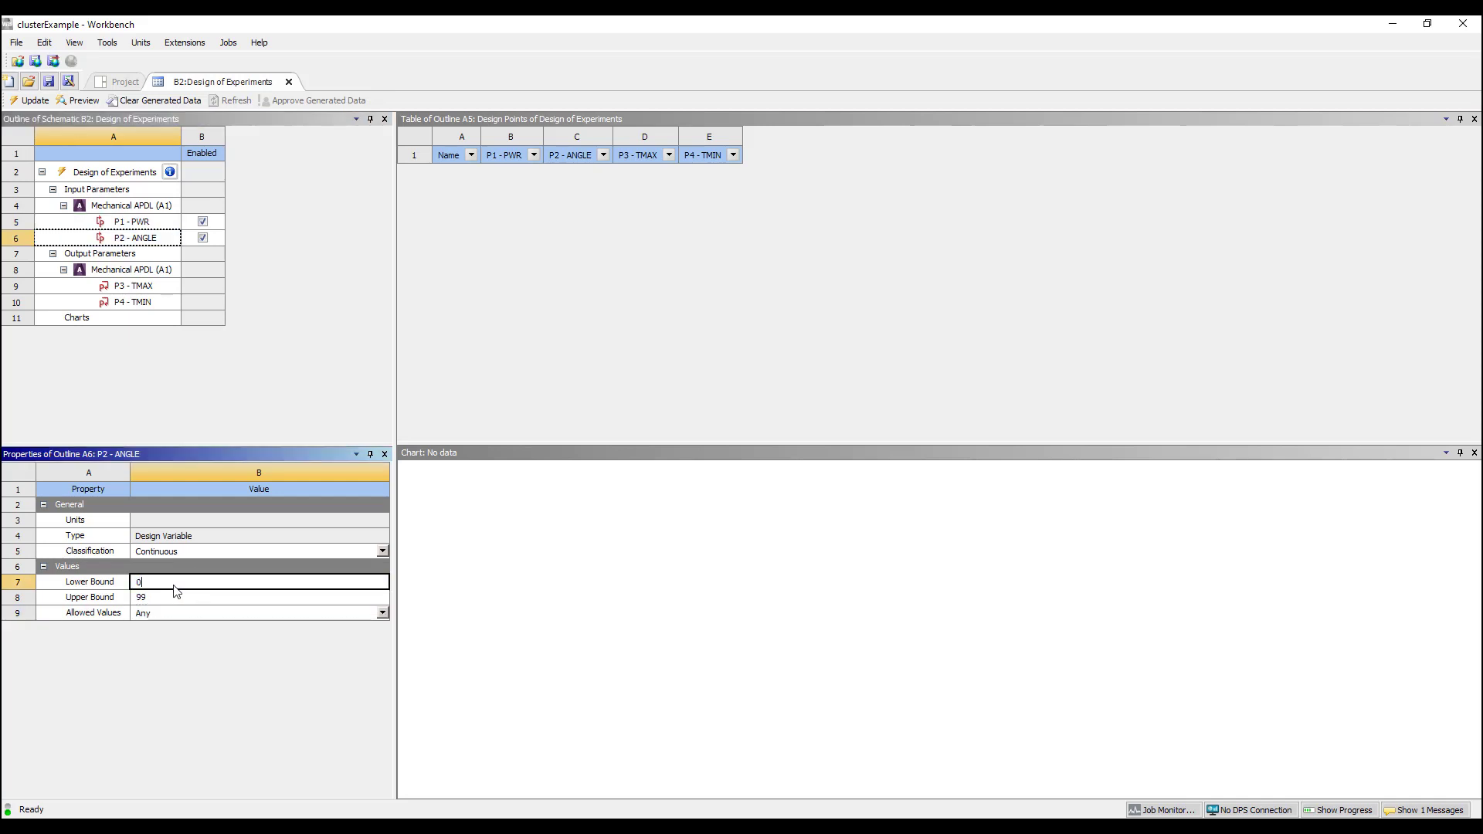
type("0")
left_click(147, 597)
left_click(145, 596)
key("Return")
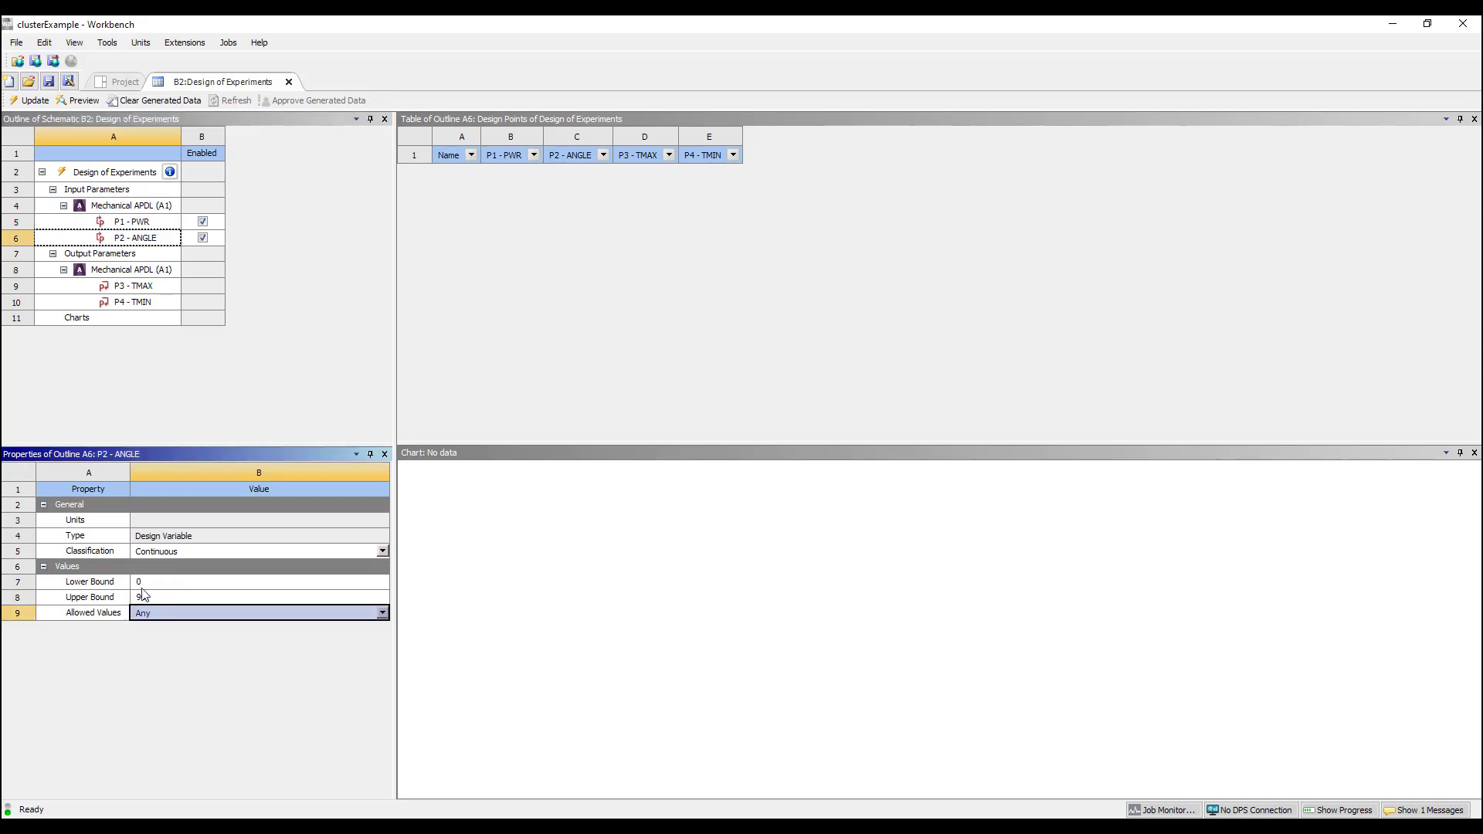
Preview the 9 design points, keeping Central Composite Design as the DOE type
left_click(85, 100)
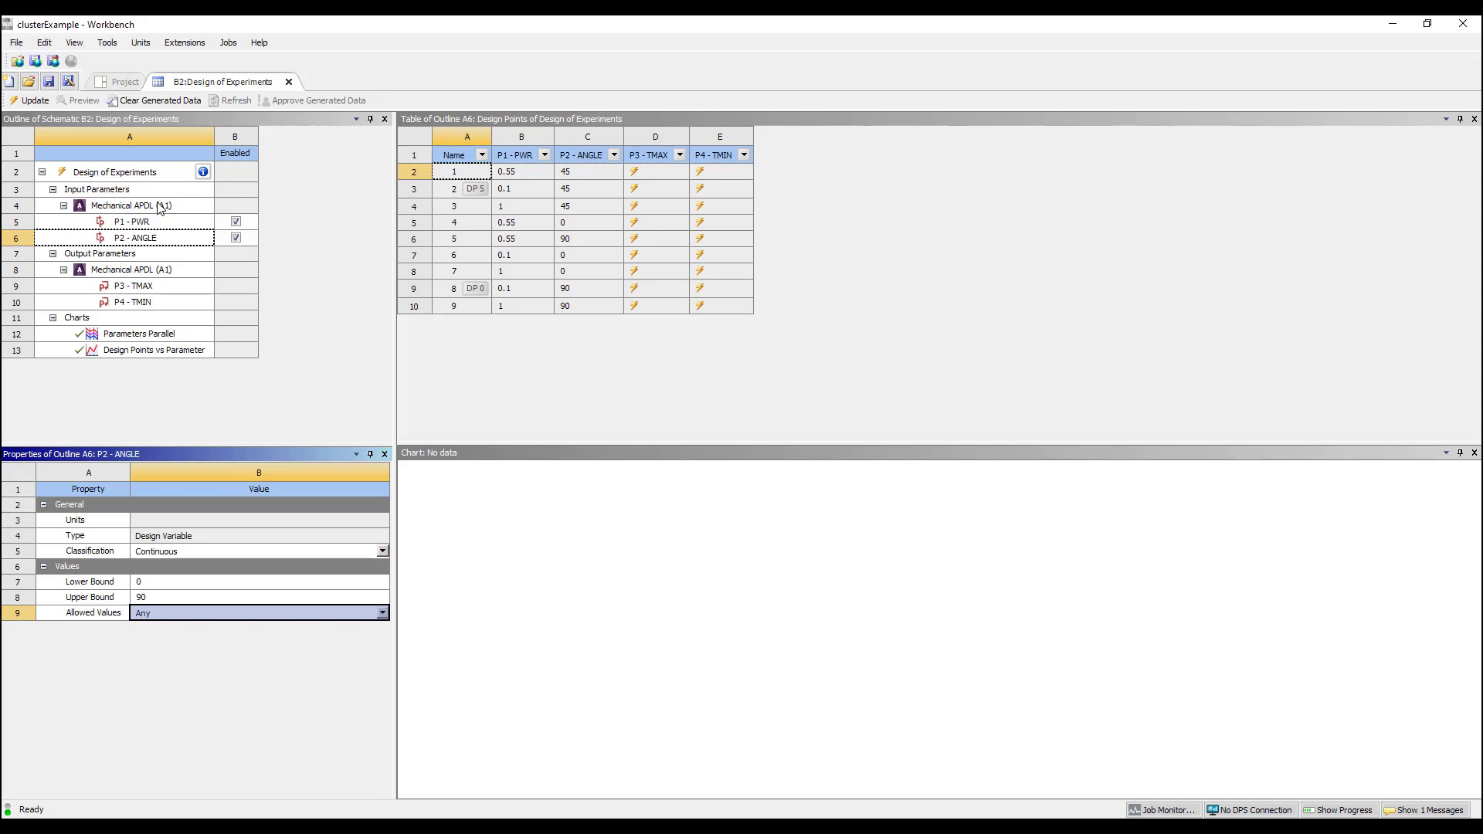
left_click(116, 171)
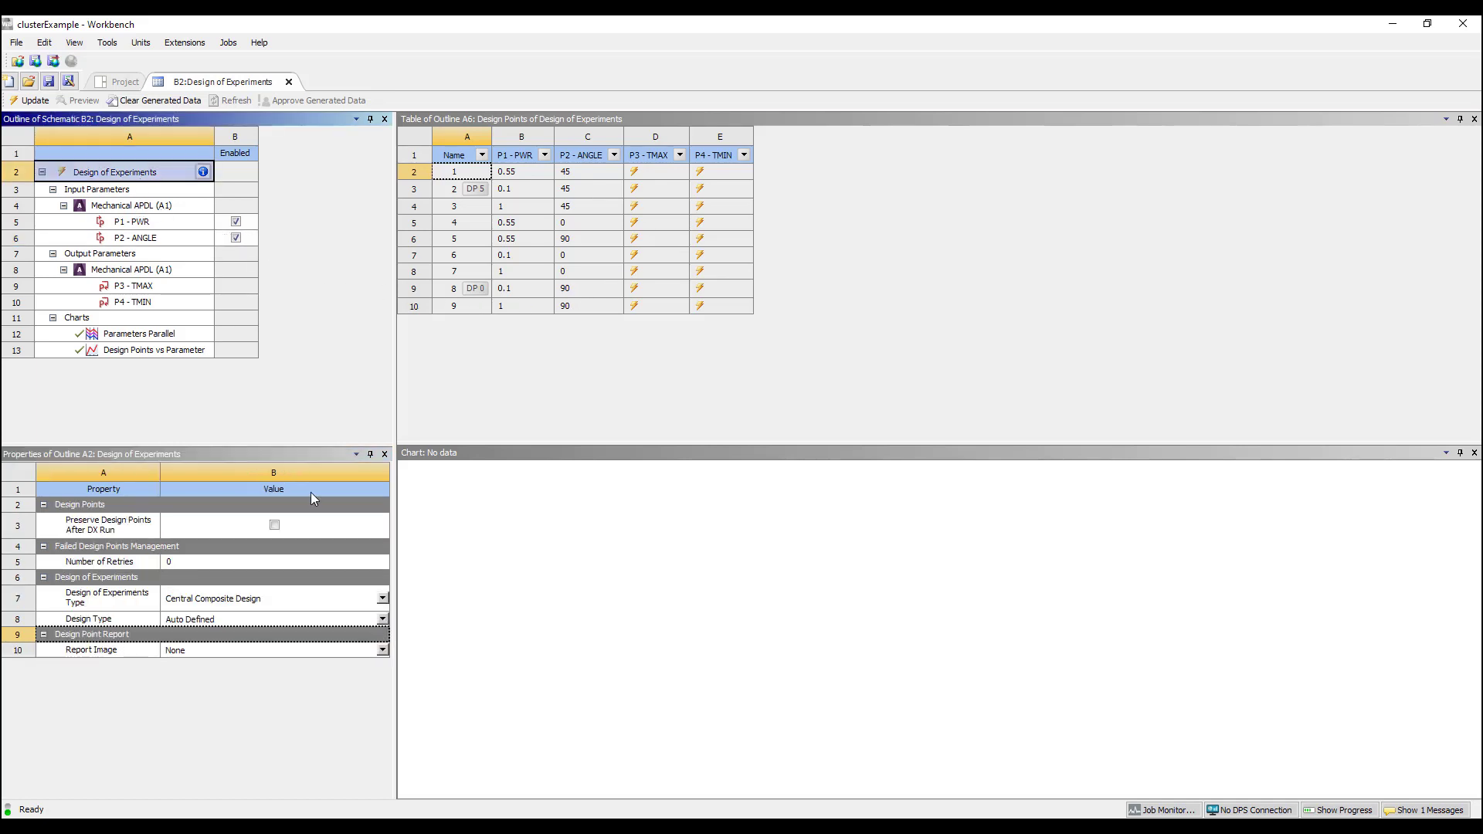
left_click(382, 599)
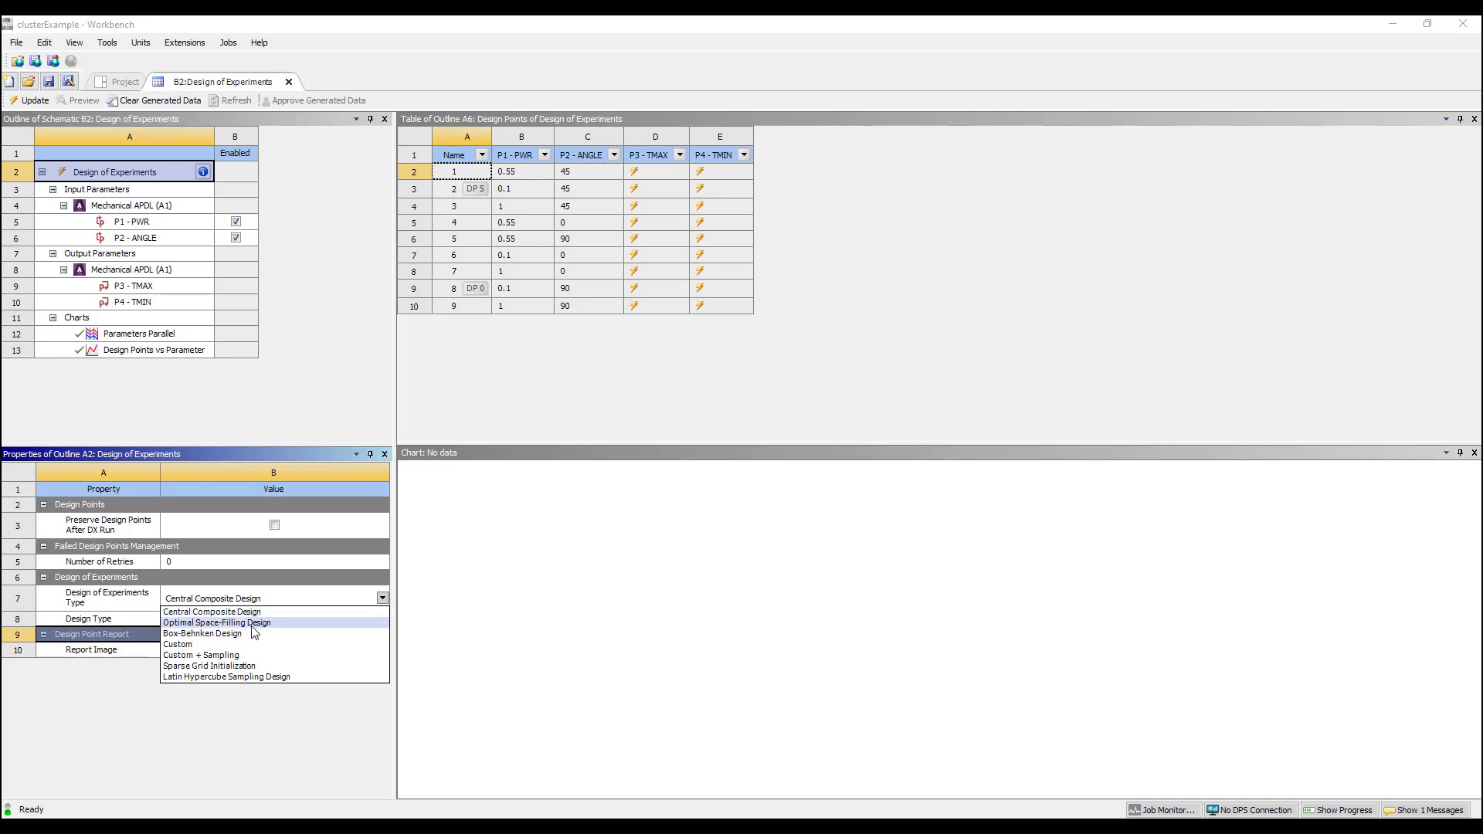
left_click(622, 722)
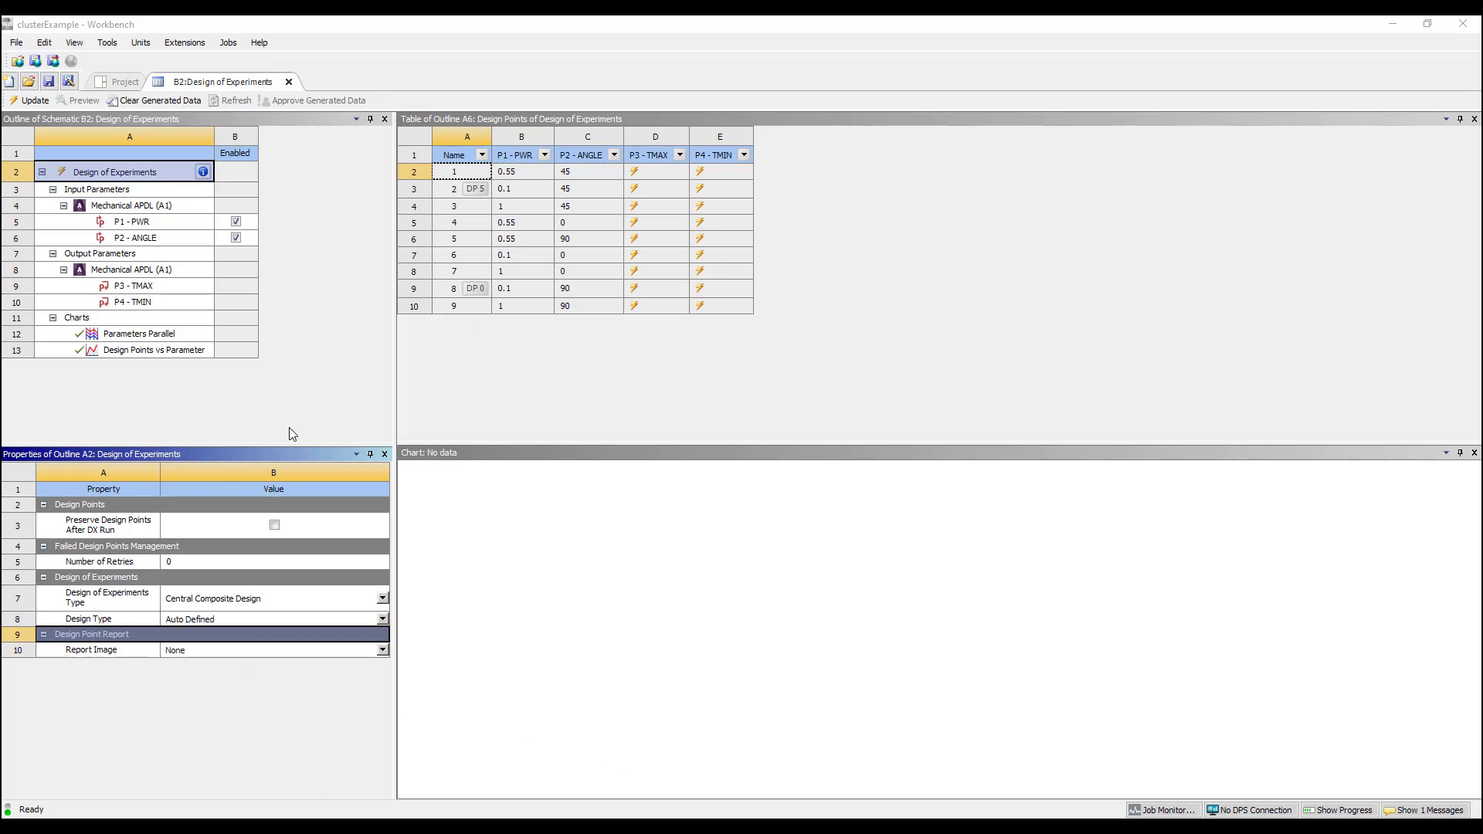
left_click(123, 82)
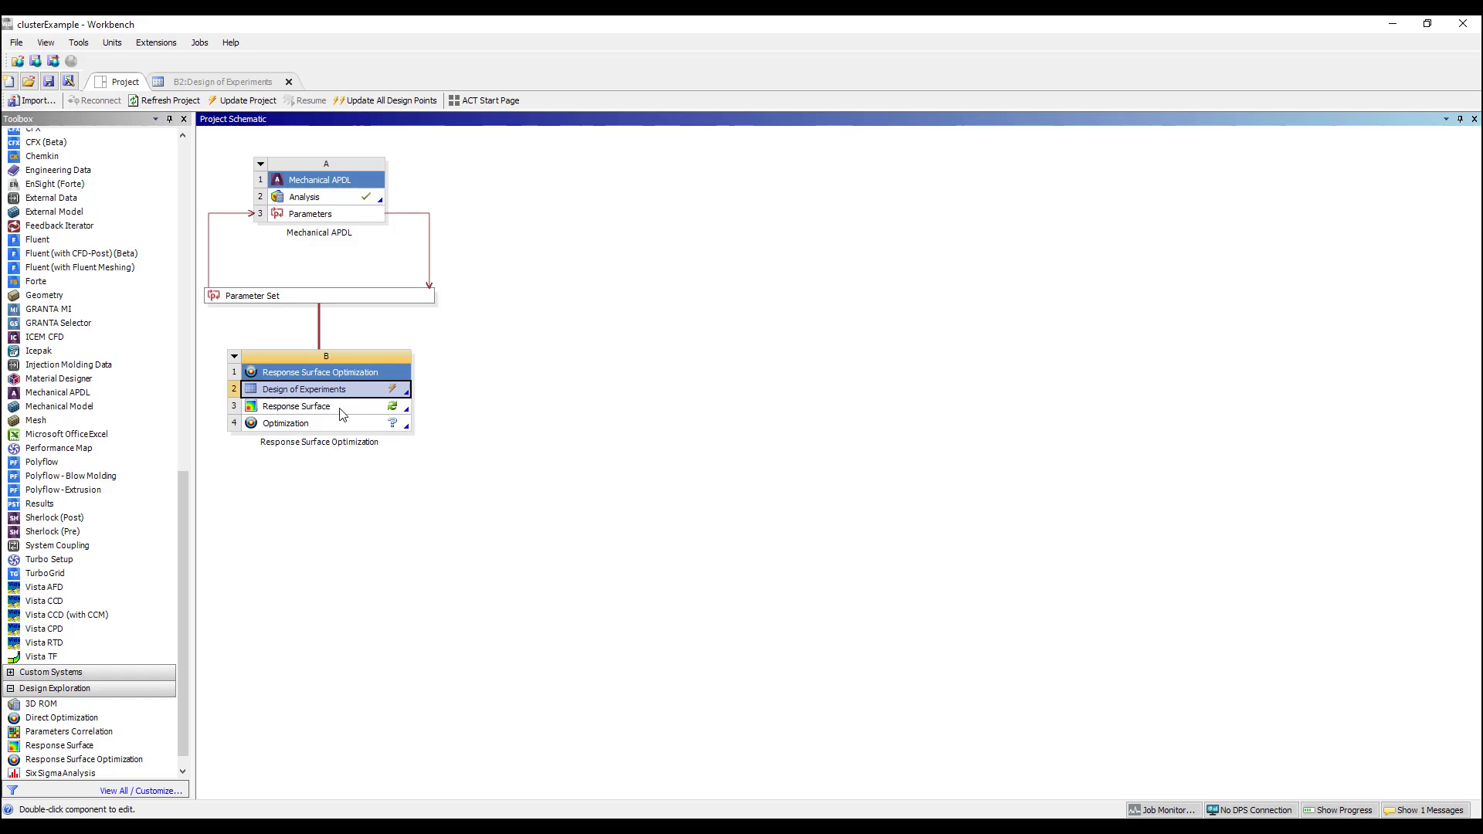
Open the Response Surface and view its Refinement, Tolerances and Verification Points tables
double_click(340, 410)
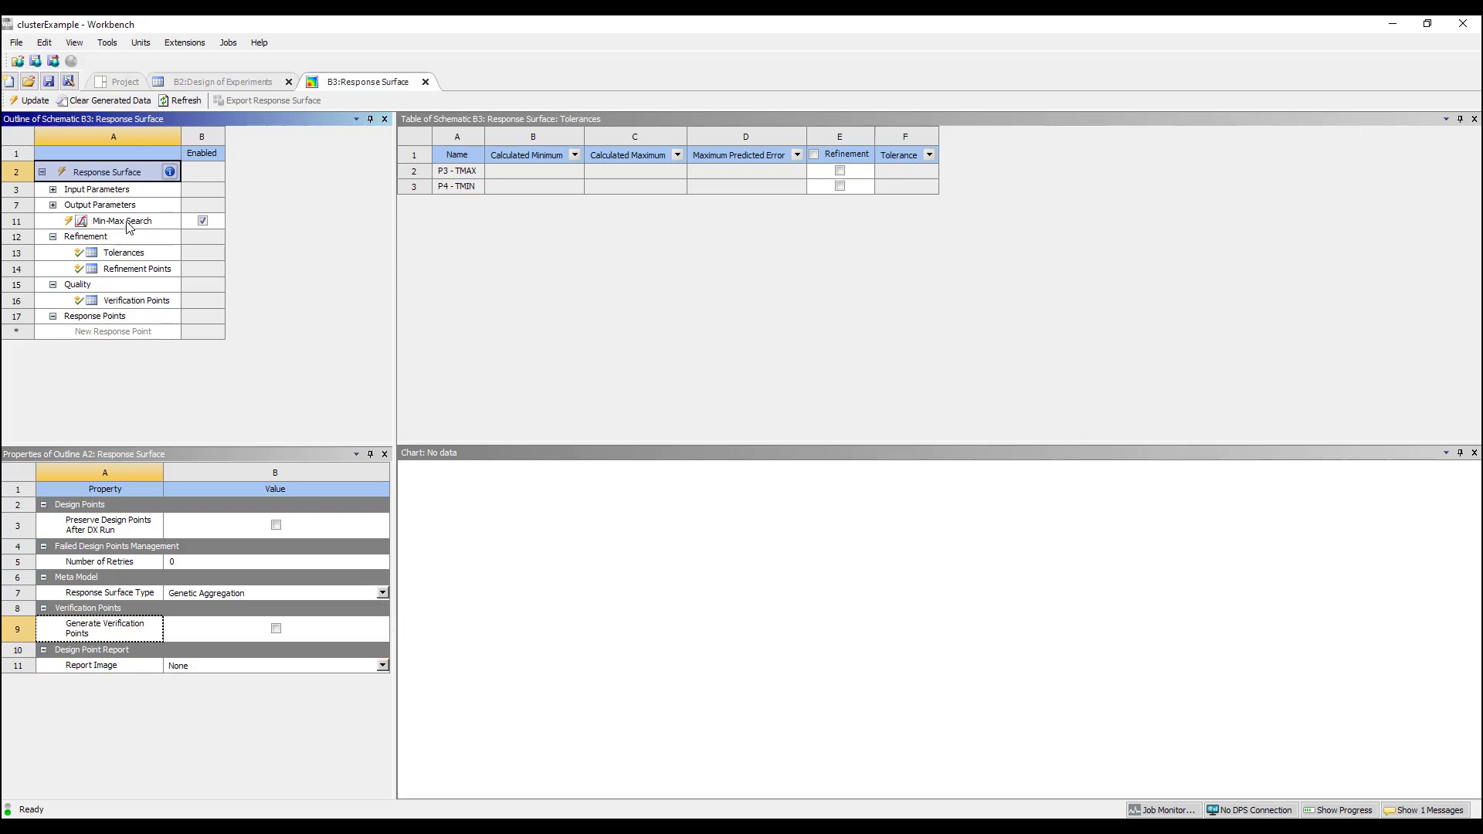
left_click(135, 269)
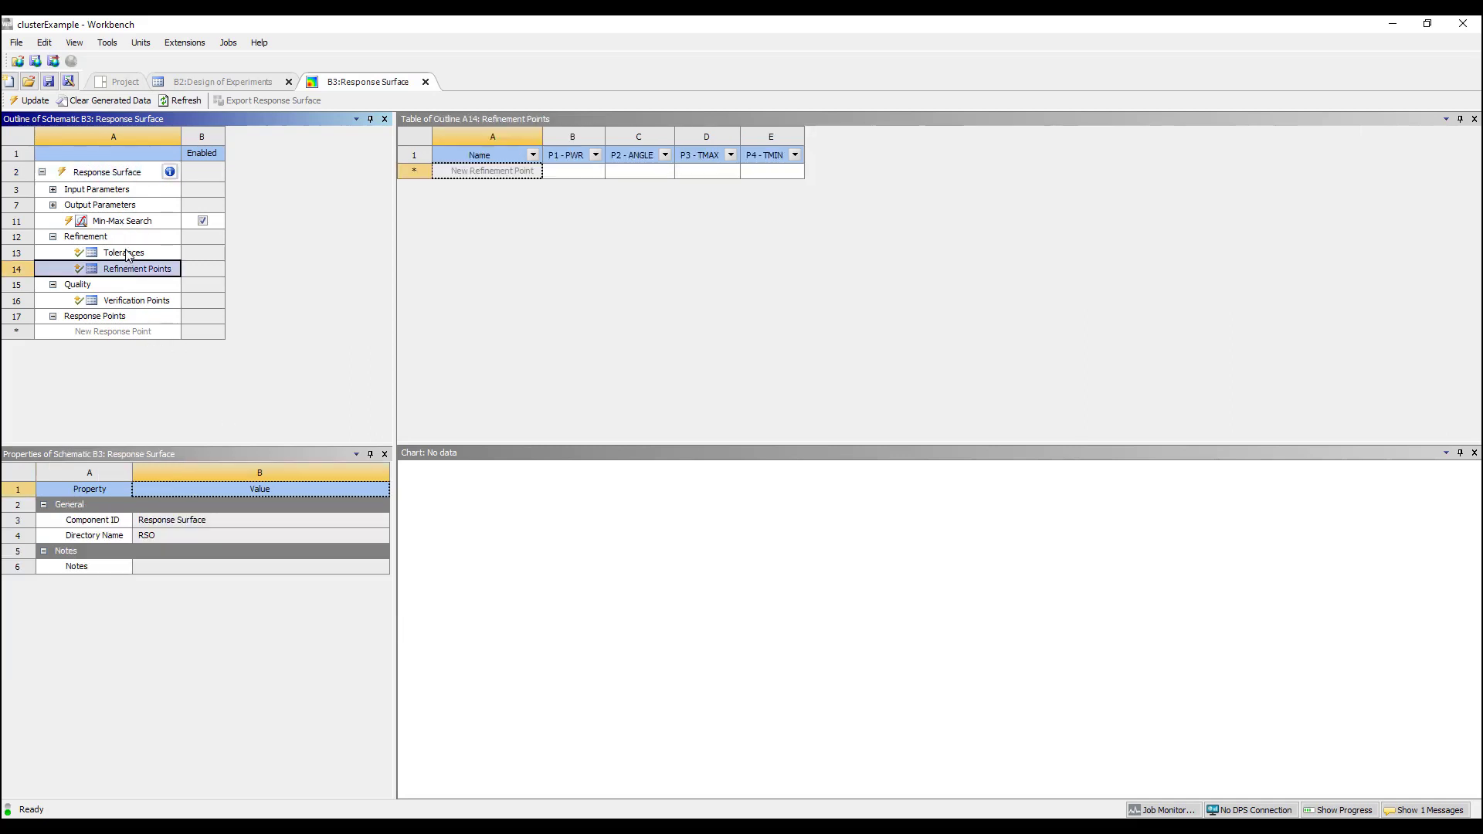
left_click(127, 254)
left_click(129, 302)
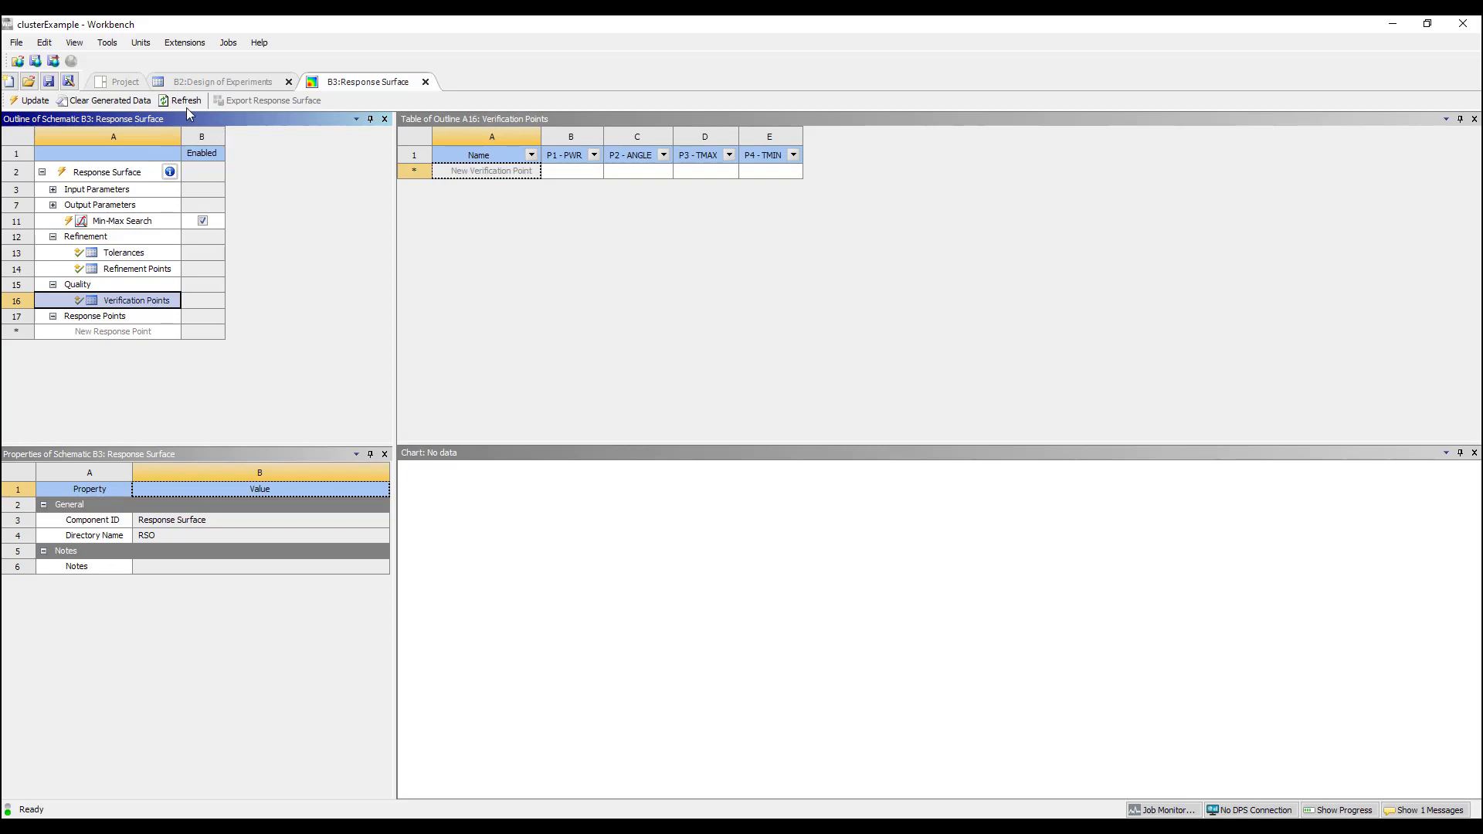
Open the Optimization setup, then return to the Project Schematic
left_click(124, 82)
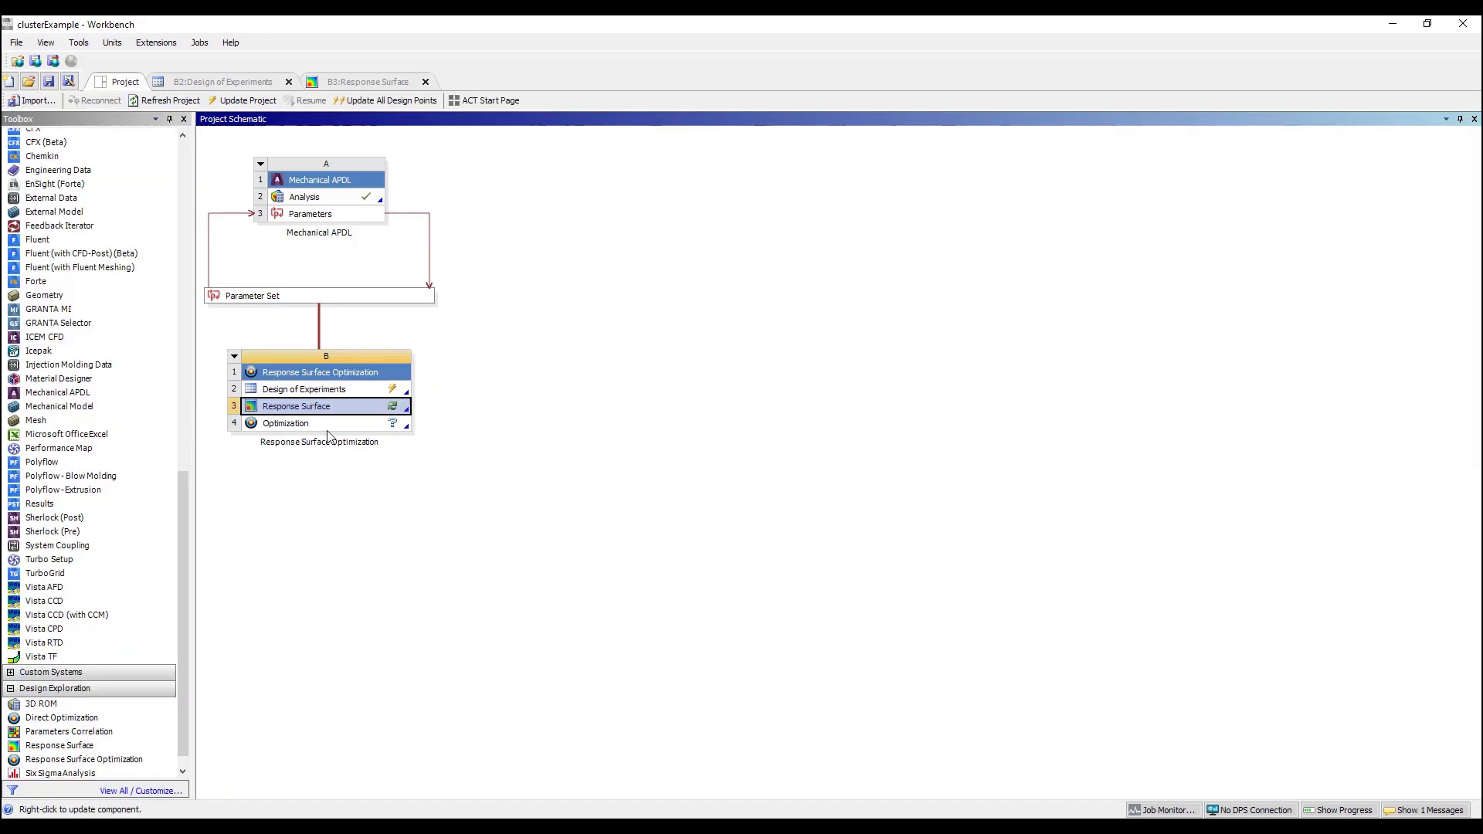
double_click(328, 428)
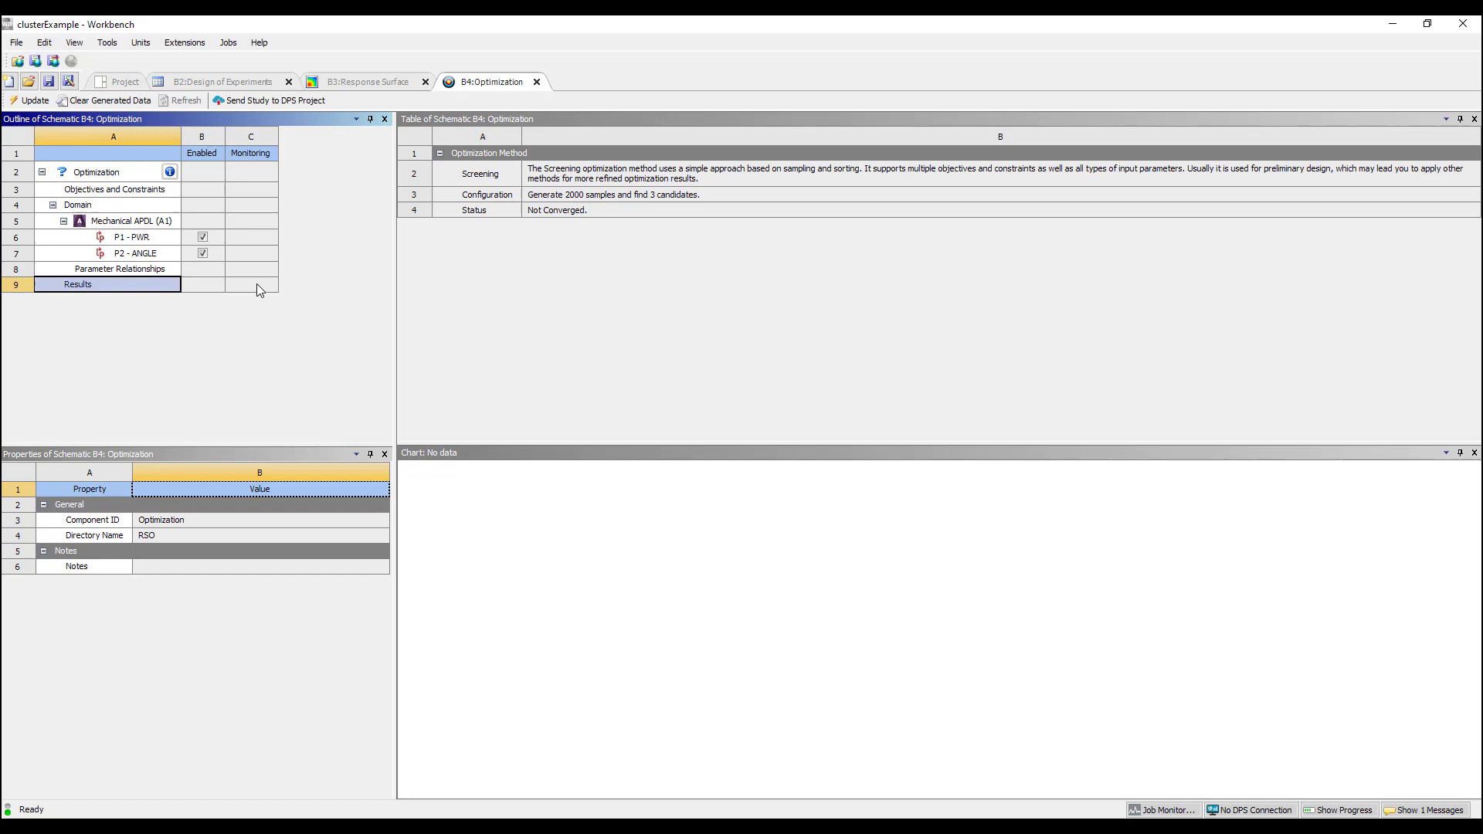
left_click(125, 83)
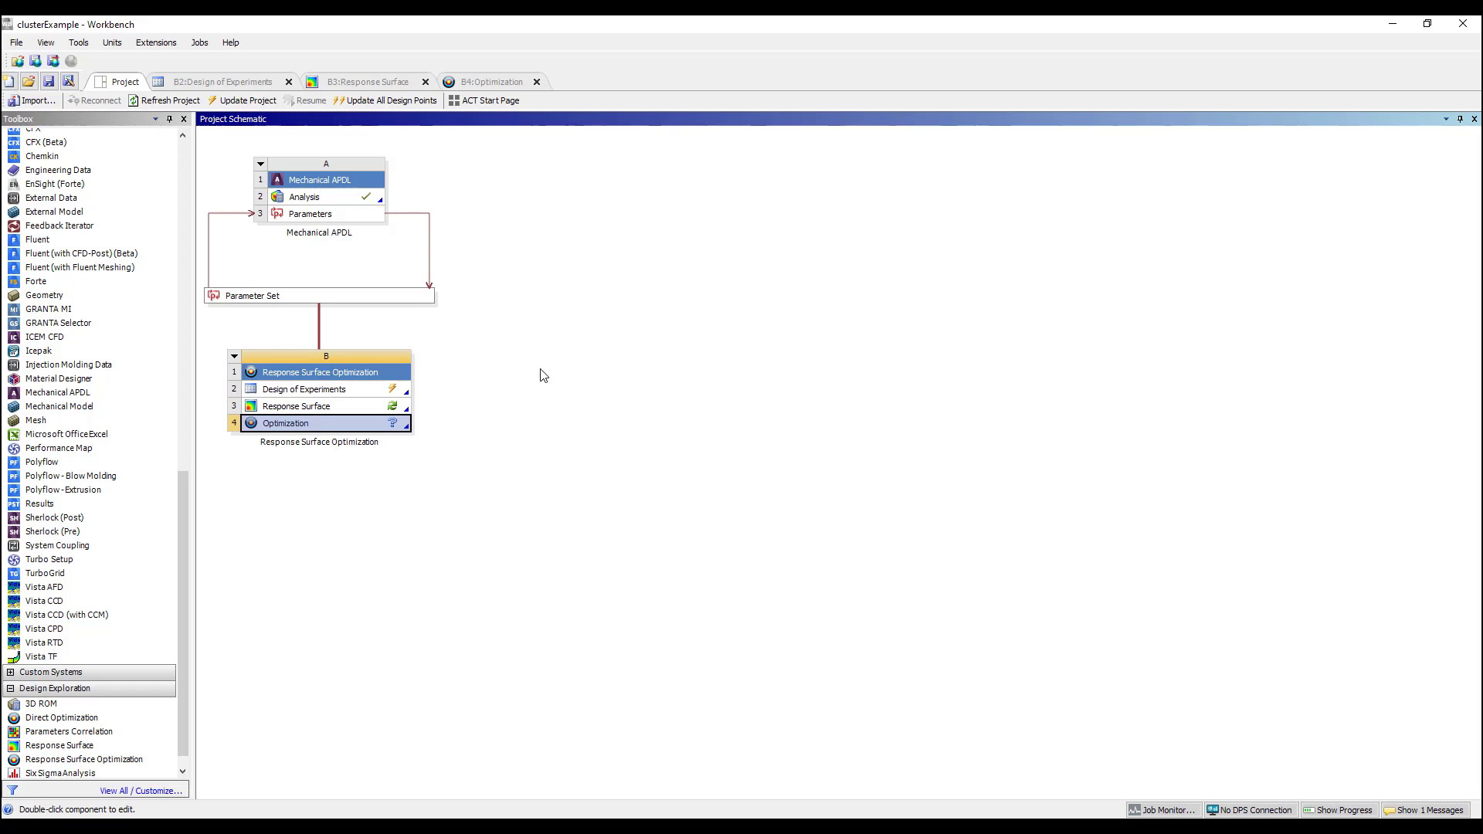
left_click(337, 199)
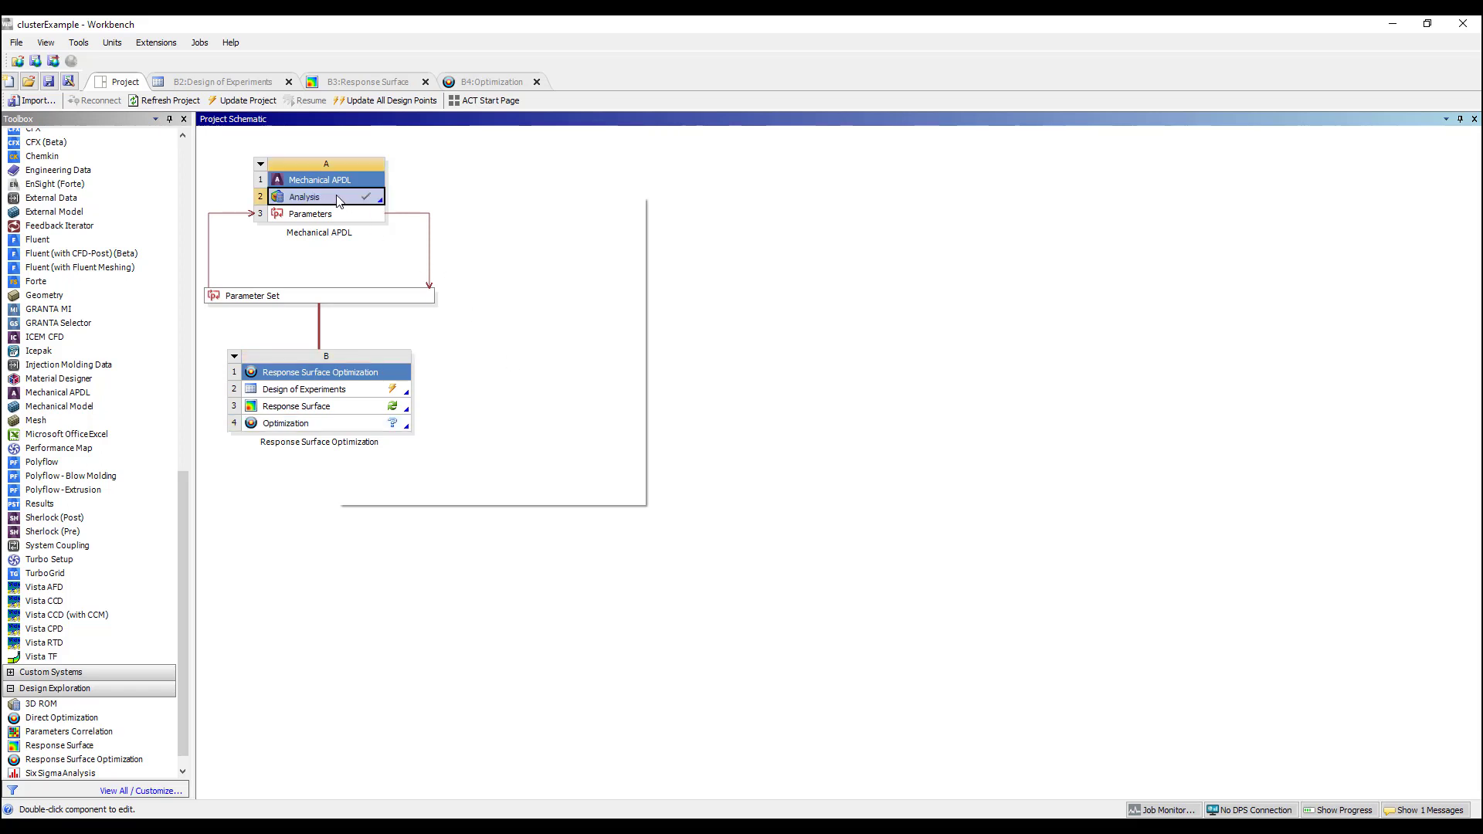
right_click(337, 199)
mouse_move(464, 260)
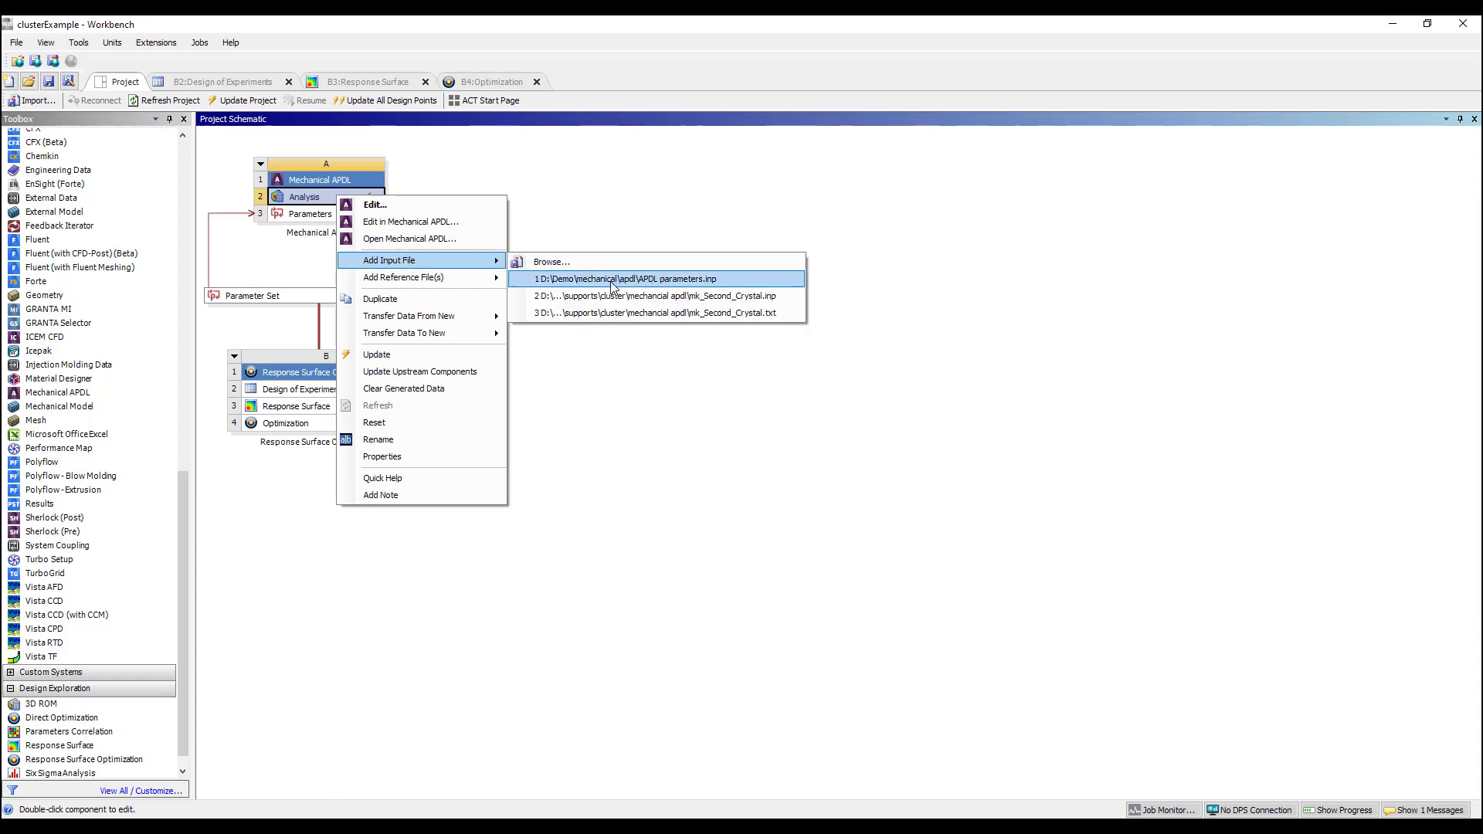
left_click(932, 225)
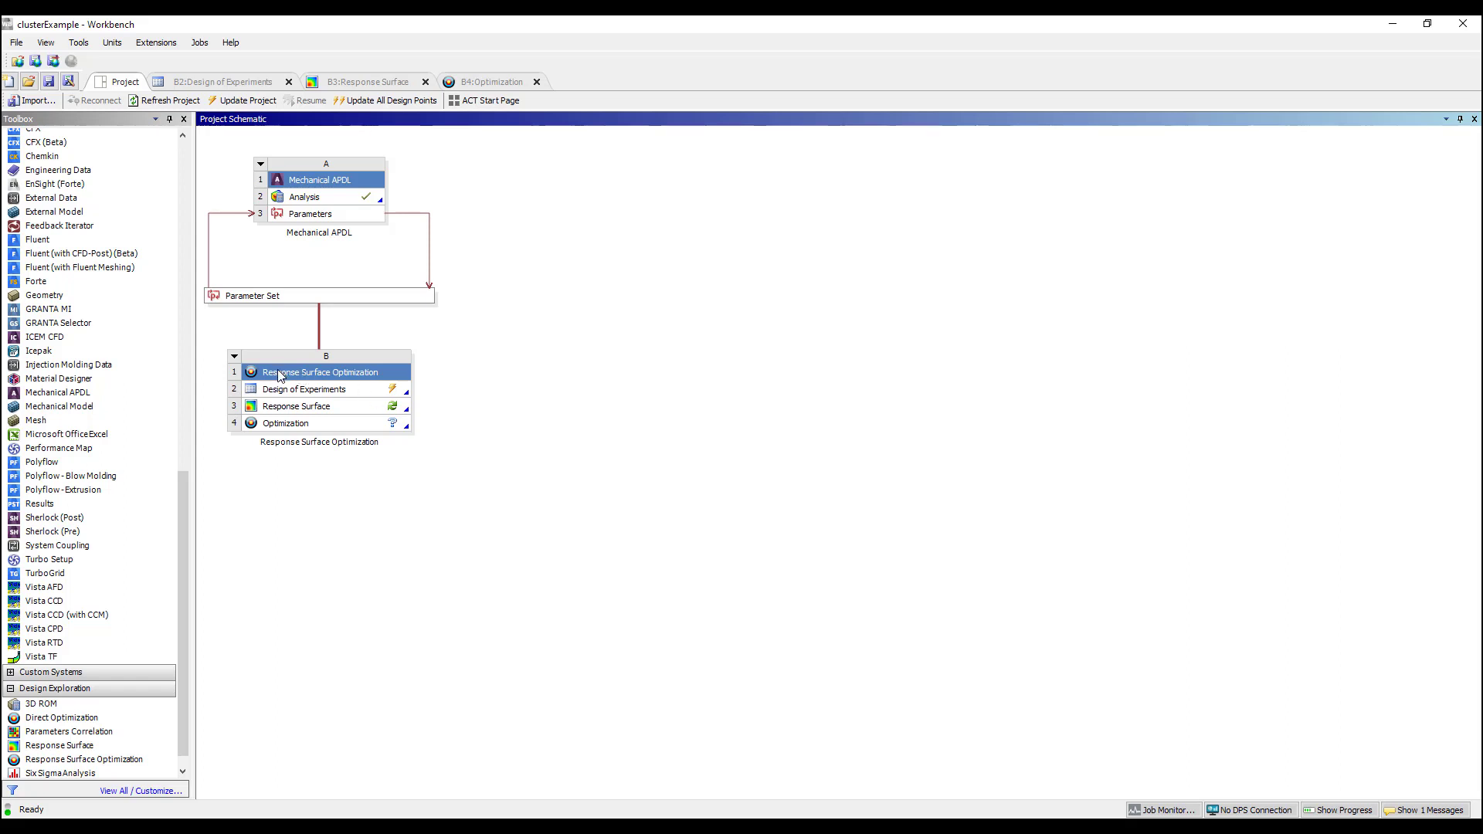
scroll(143, 624, "down", 1)
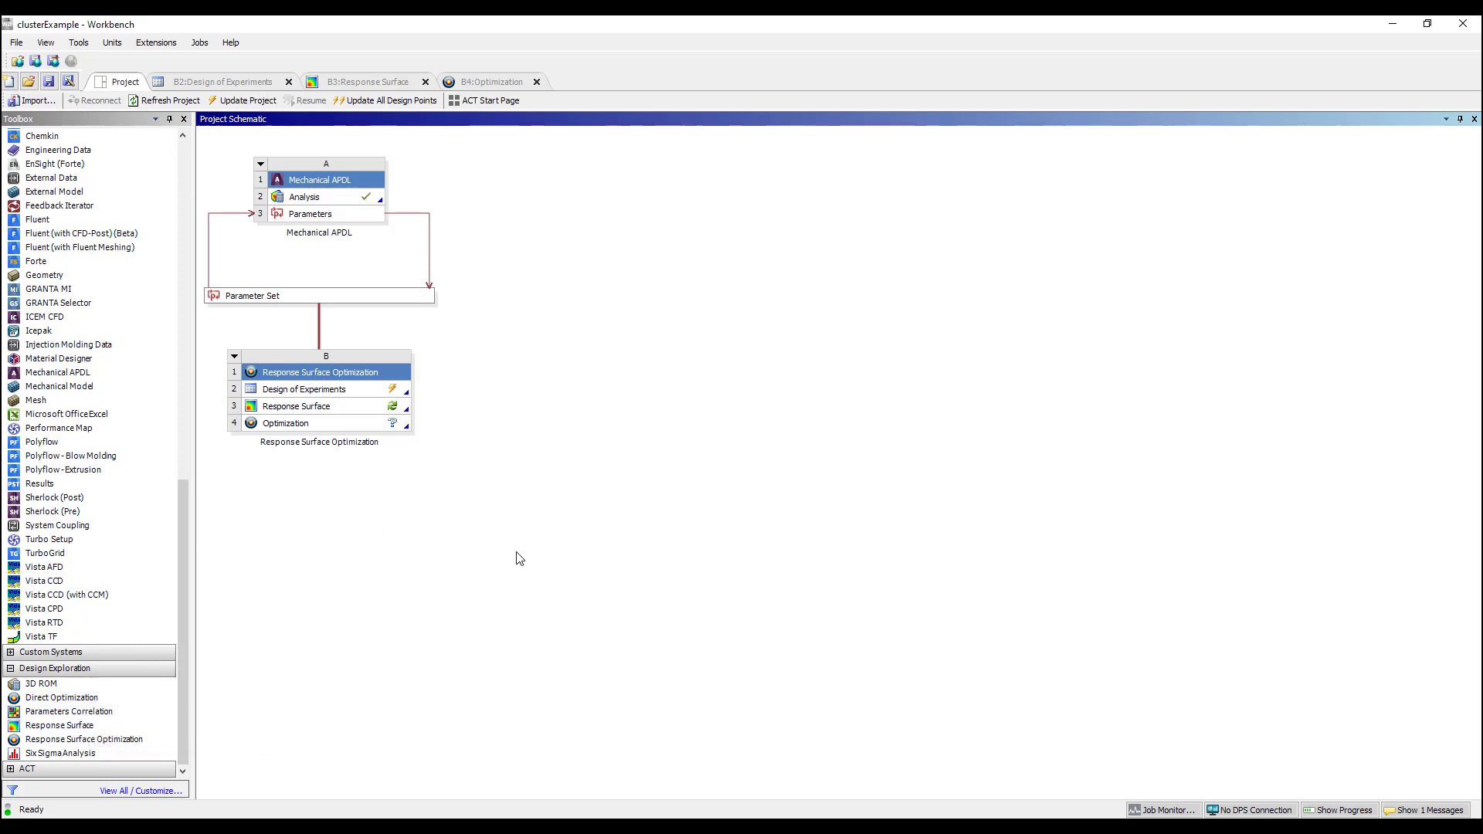
Show the Parameter Set properties: Remote Solve Manager updates on Local queue, 2 cores per task
left_click(383, 300)
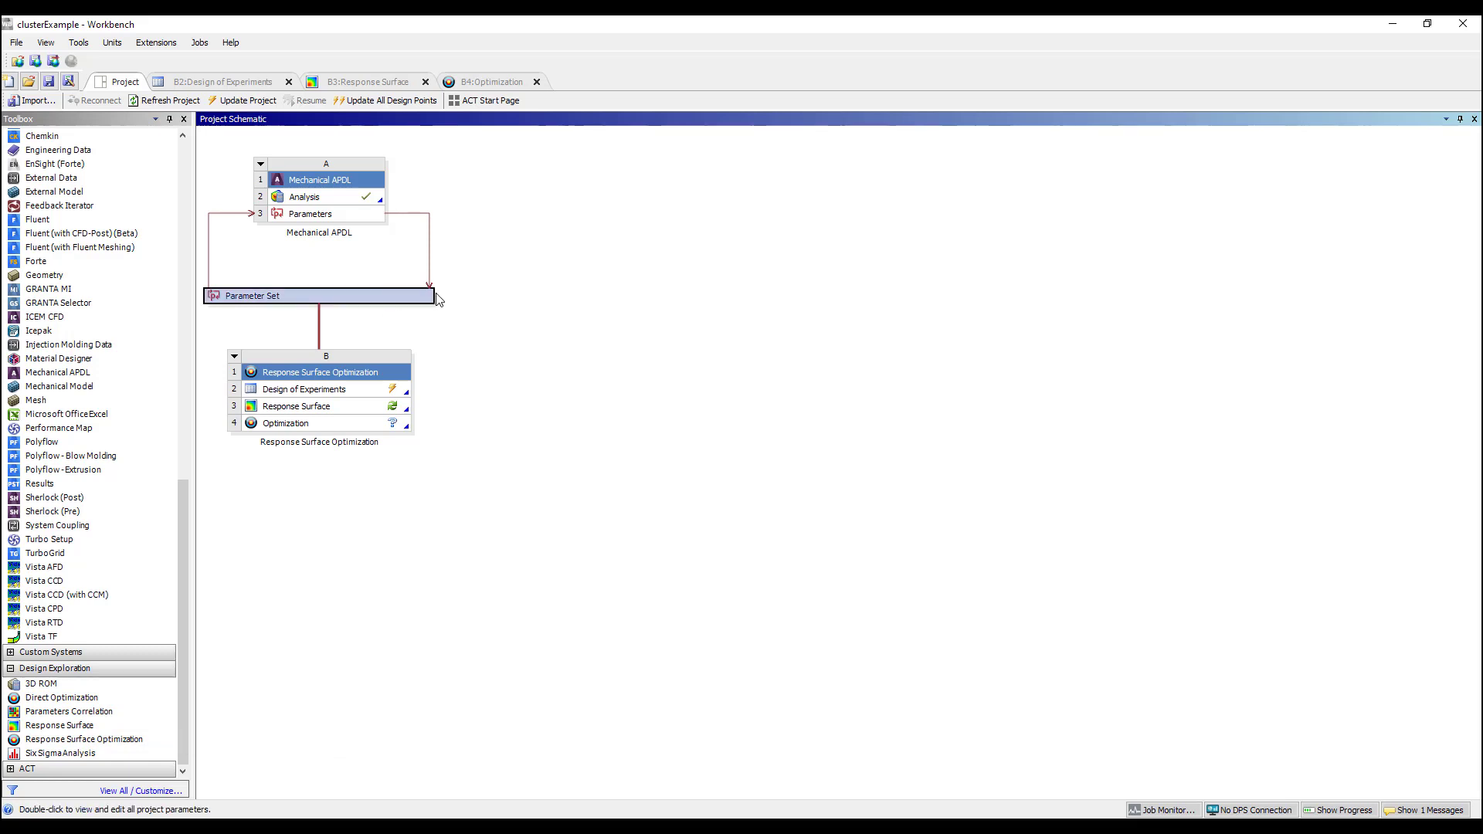
right_click(375, 298)
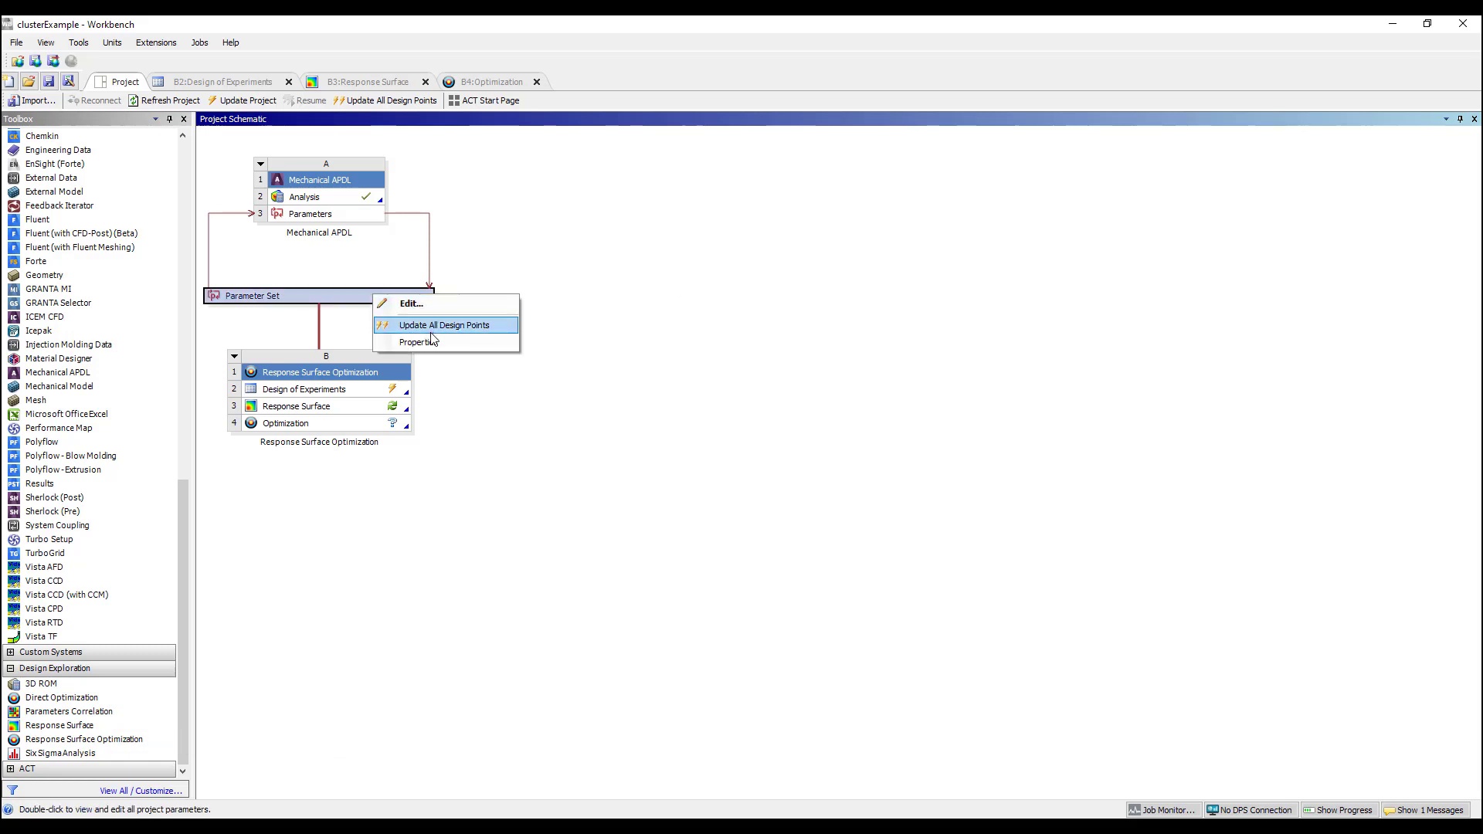
left_click(419, 343)
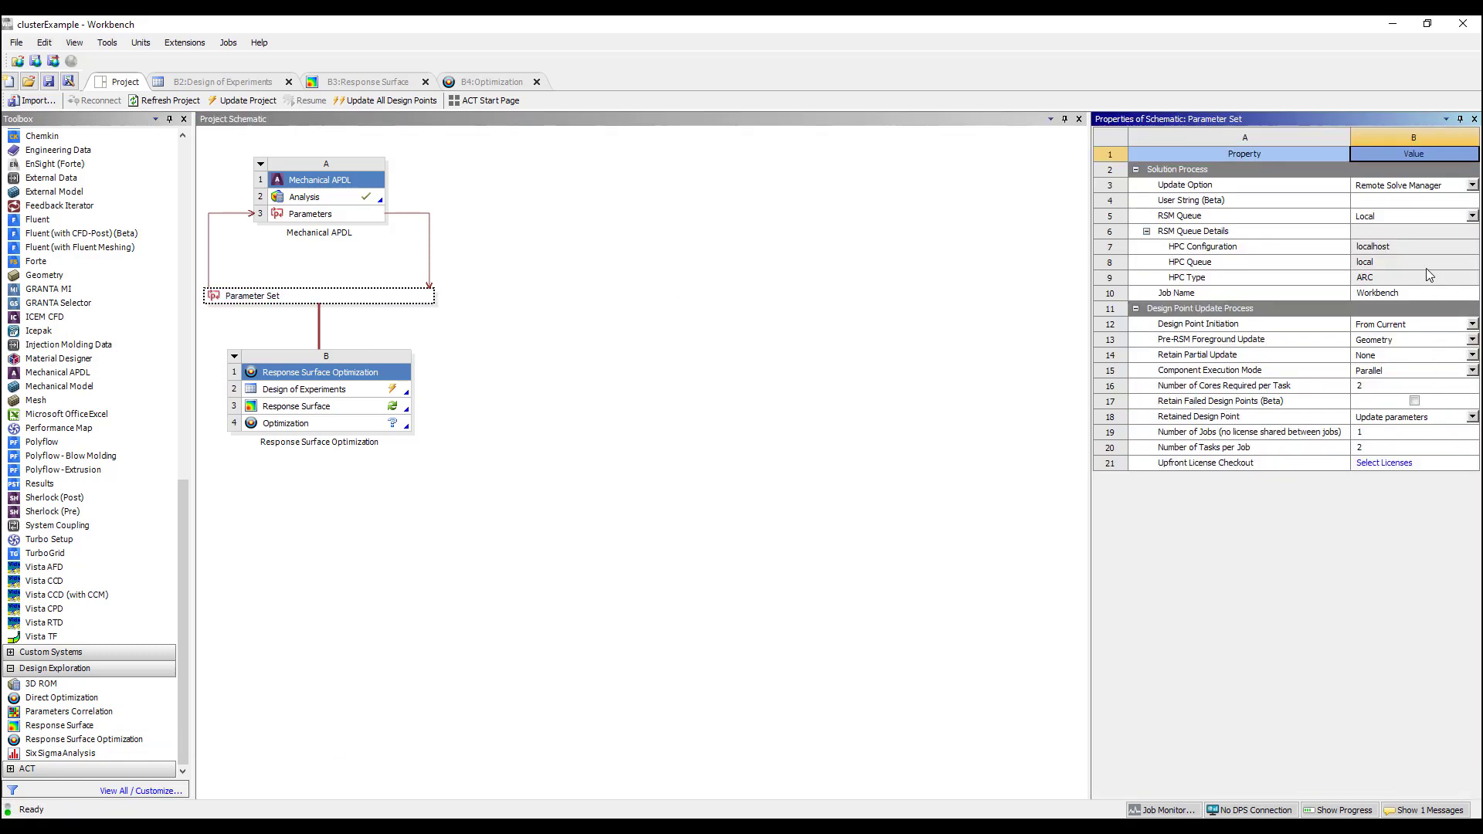